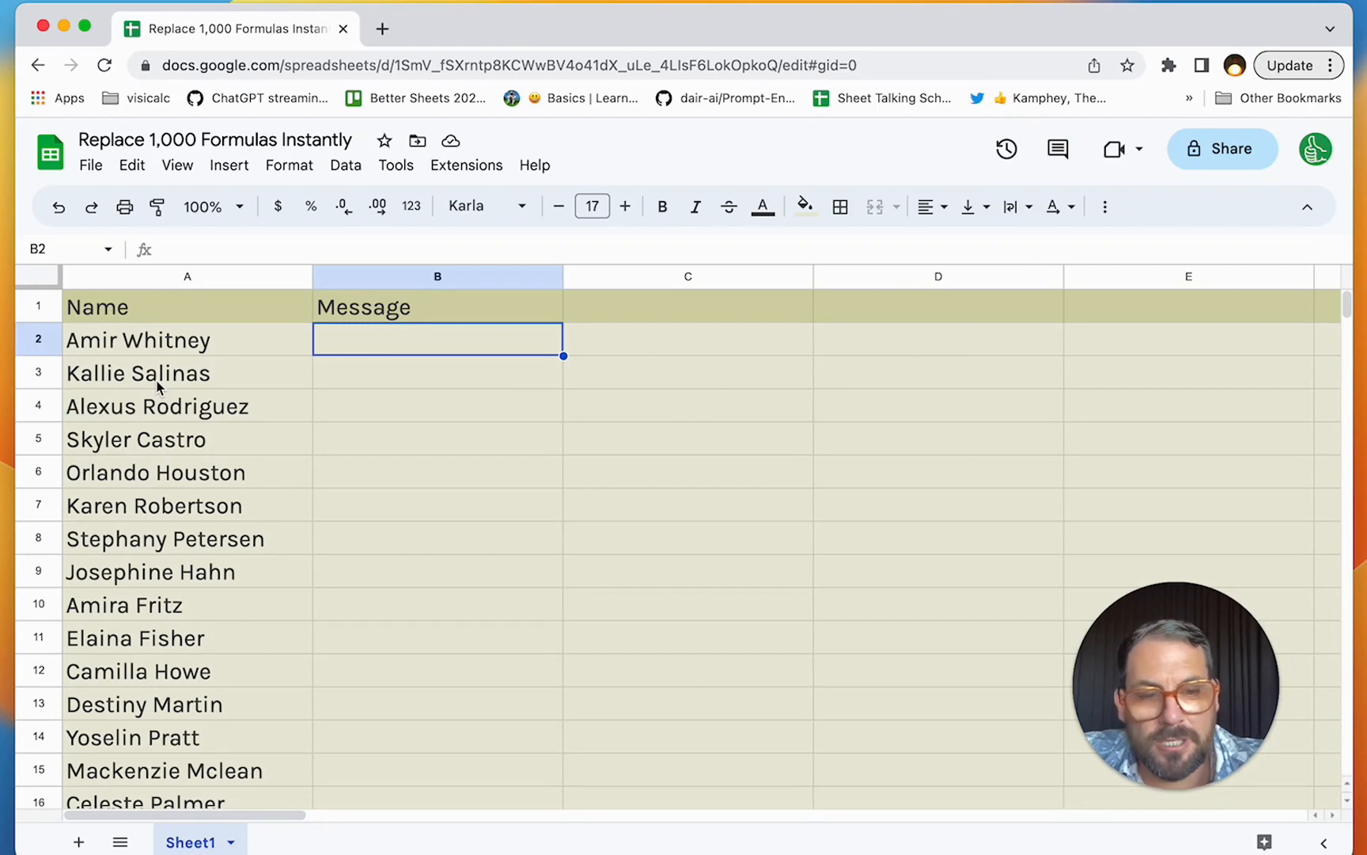
# - Enter the sample message "Hi <name>, How are you?" in cell B2
pyautogui.write('Hi')
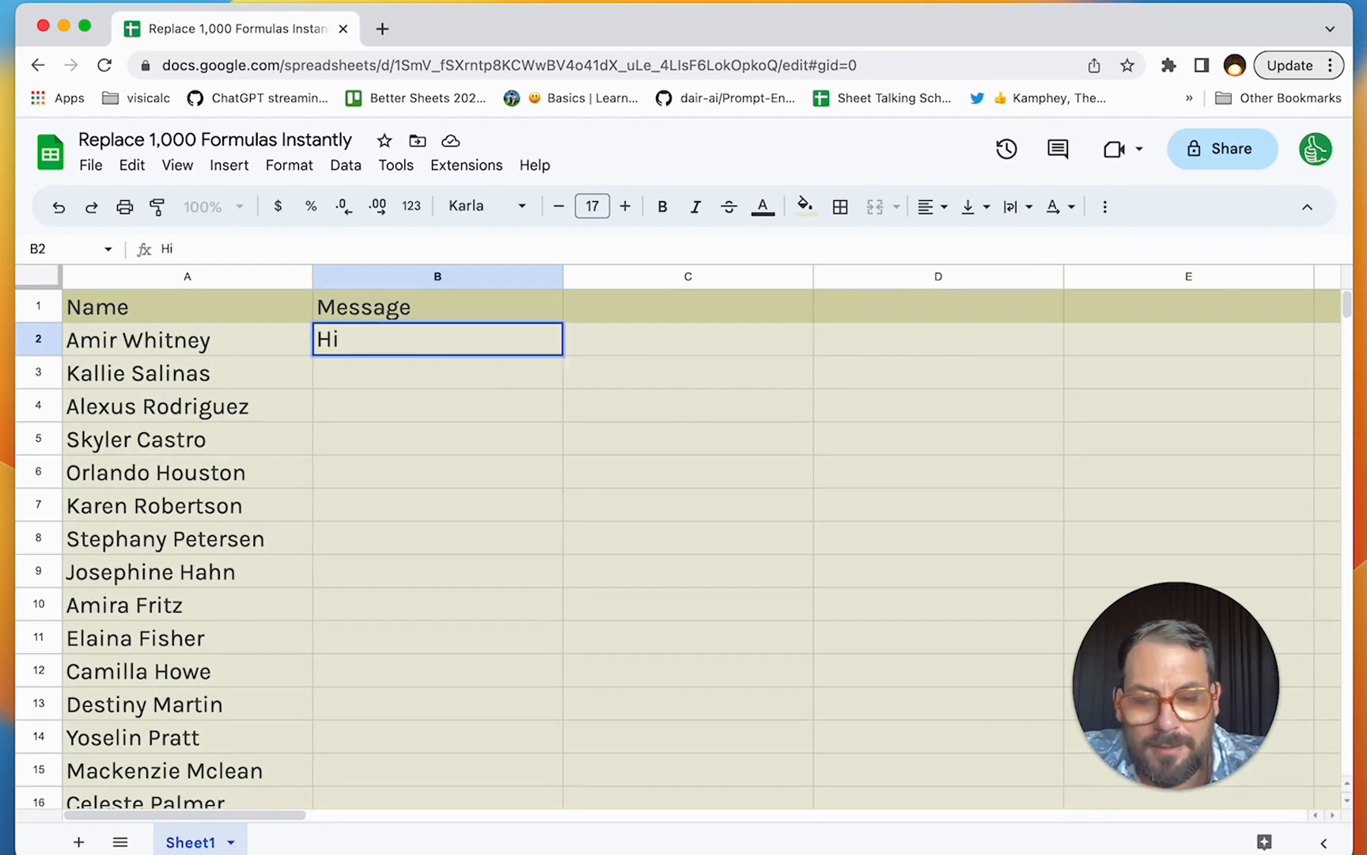
pyautogui.write(' <>nam')
pyautogui.press('BackSpace')
pyautogui.press('BackSpace')
pyautogui.press('BackSpace')
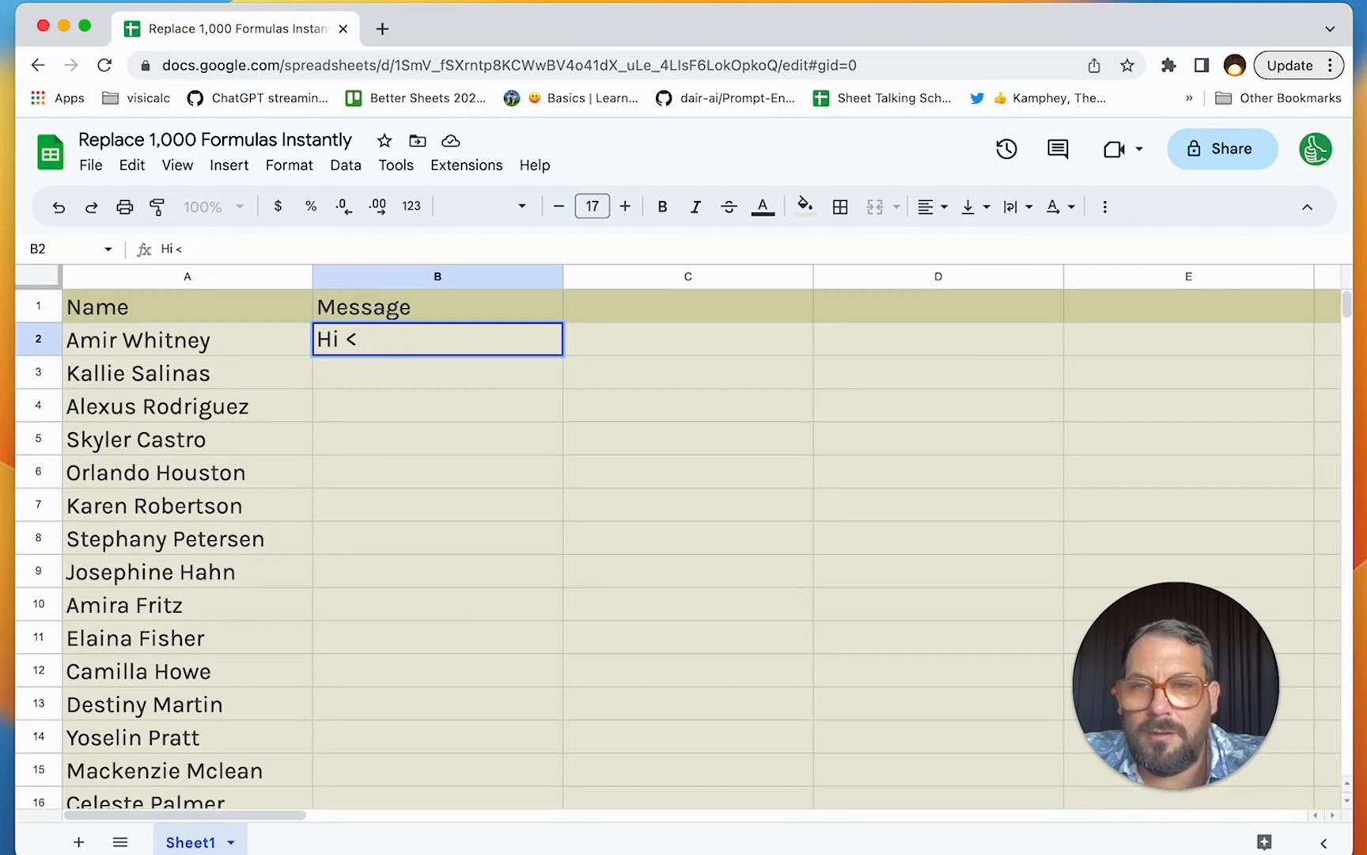
pyautogui.write('name>, How are you?')
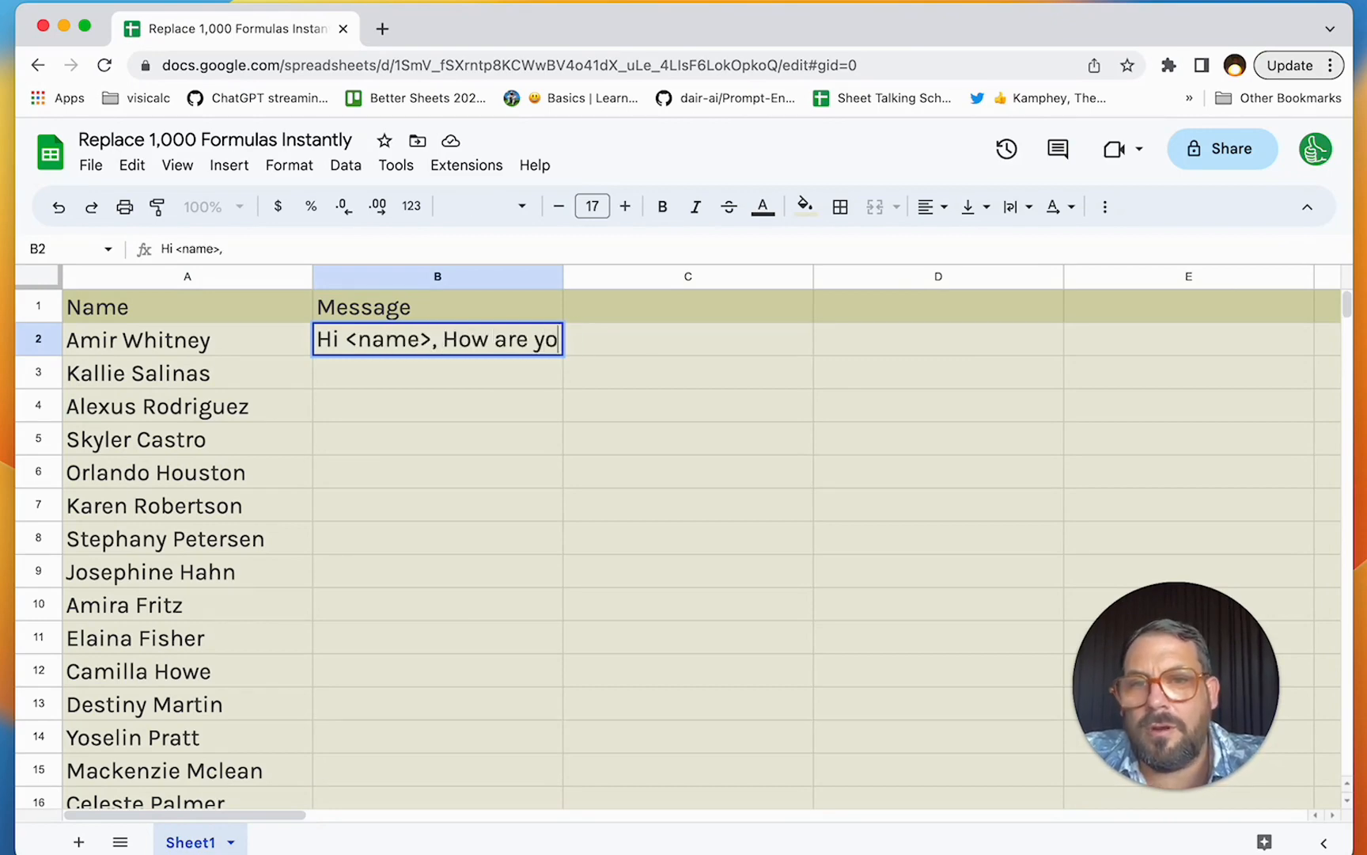
pyautogui.press('Return')
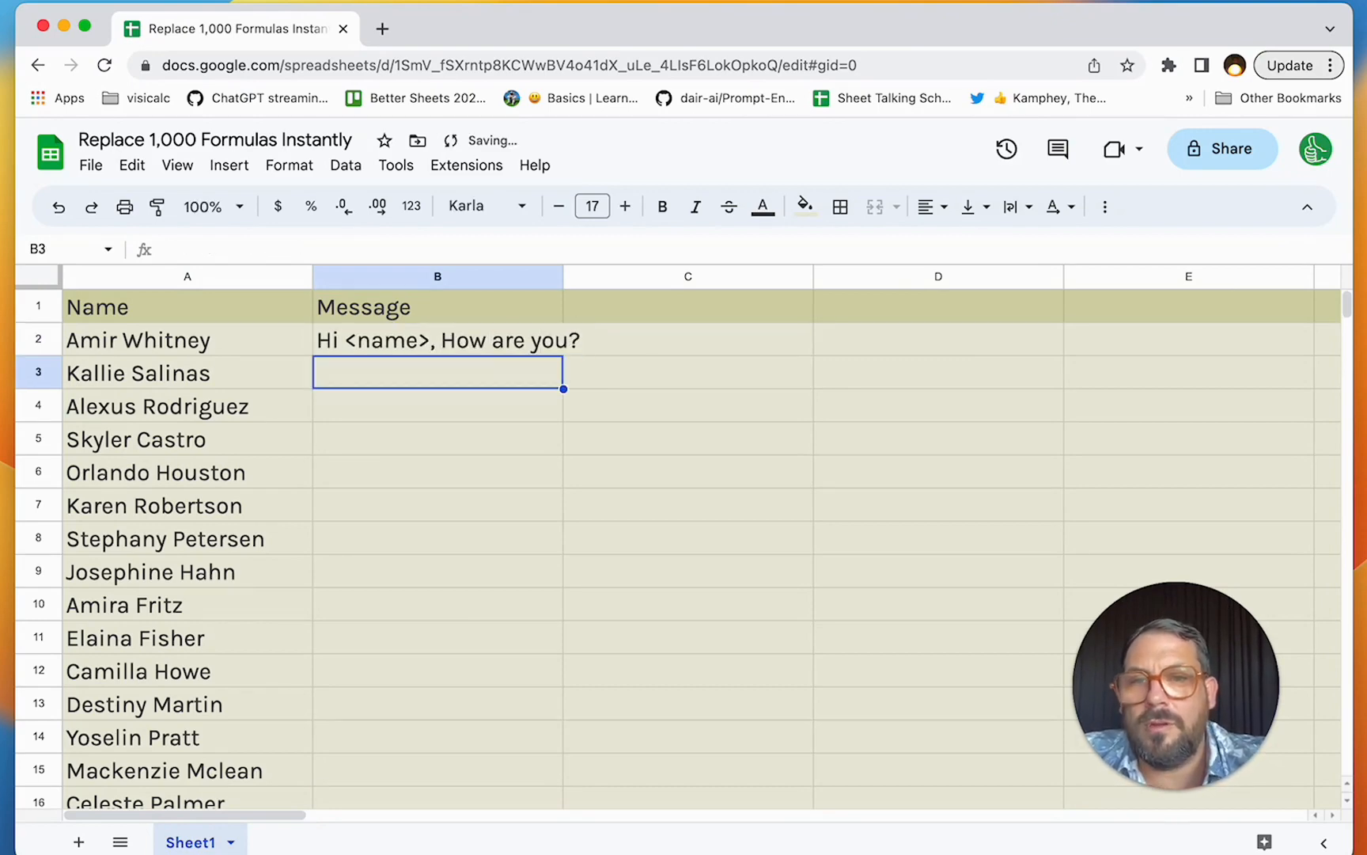
# - Replace the text in B2 with the start of a formula joining "Hi " to the name in A2: ="Hi "&A2
pyautogui.click(369, 343)
pyautogui.doubleClick(346, 339)
pyautogui.moveTo(345, 339); pyautogui.dragTo(449, 338)
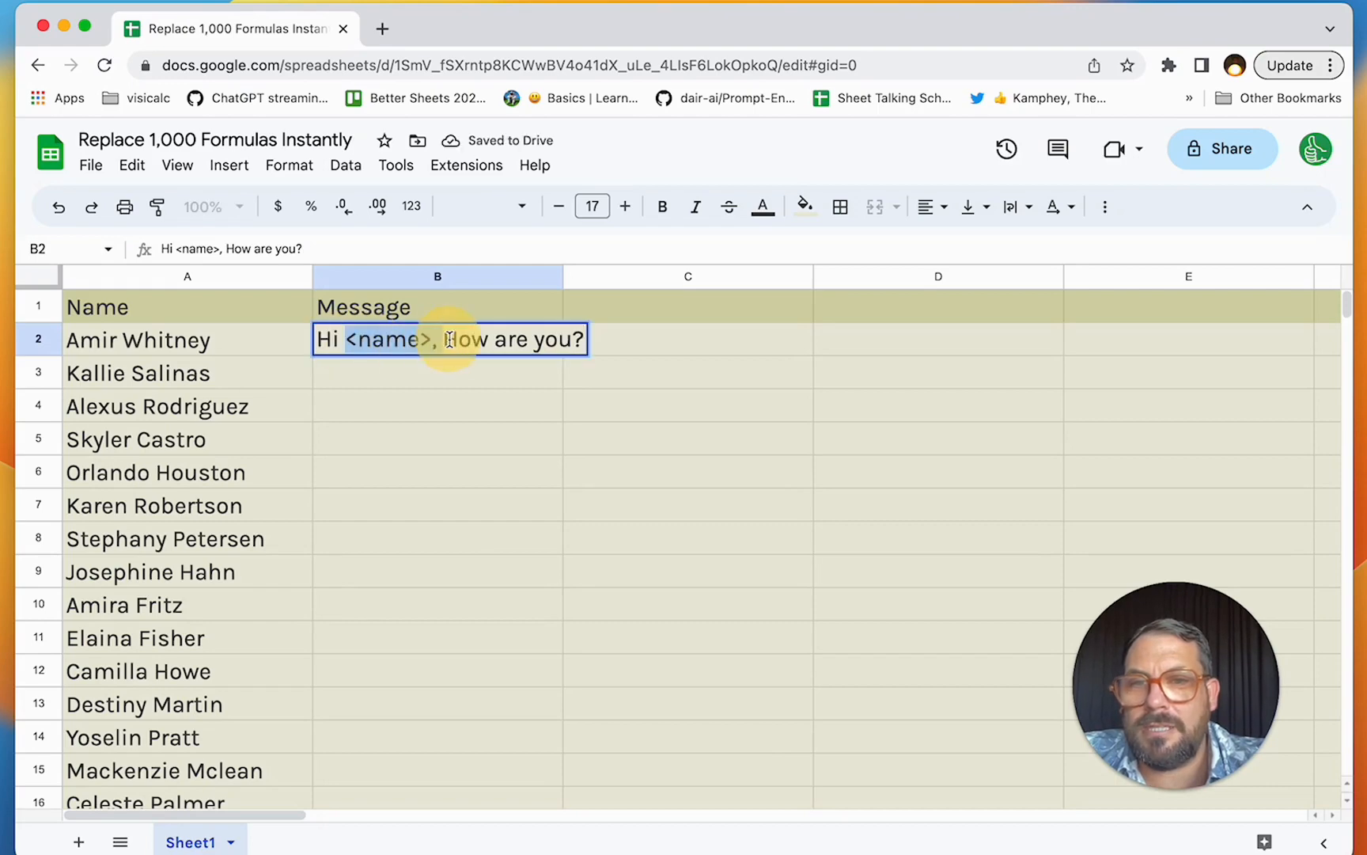
pyautogui.press('super+a')
pyautogui.write('=')
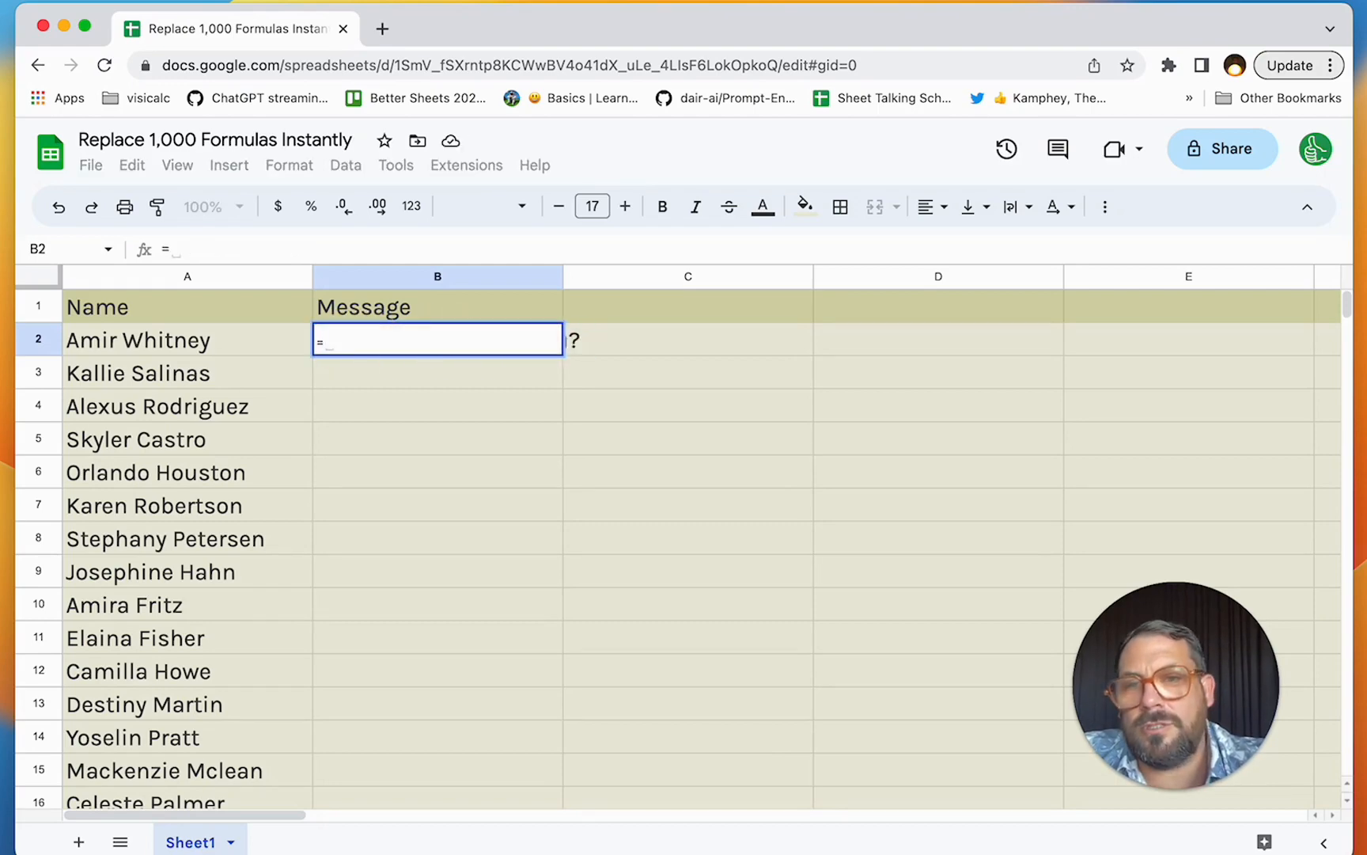
pyautogui.write('C')
pyautogui.press('BackSpace')
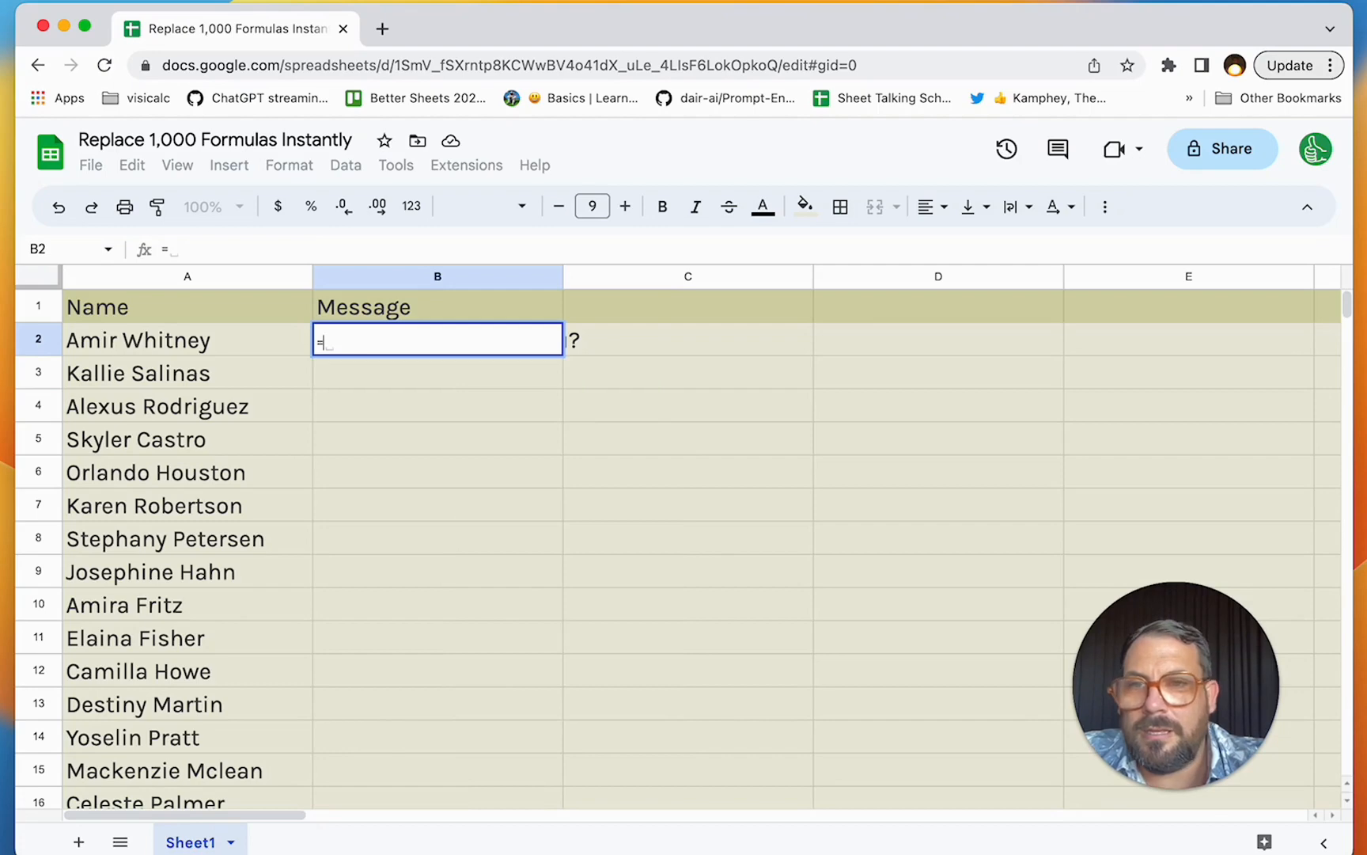
pyautogui.write('"Hi')
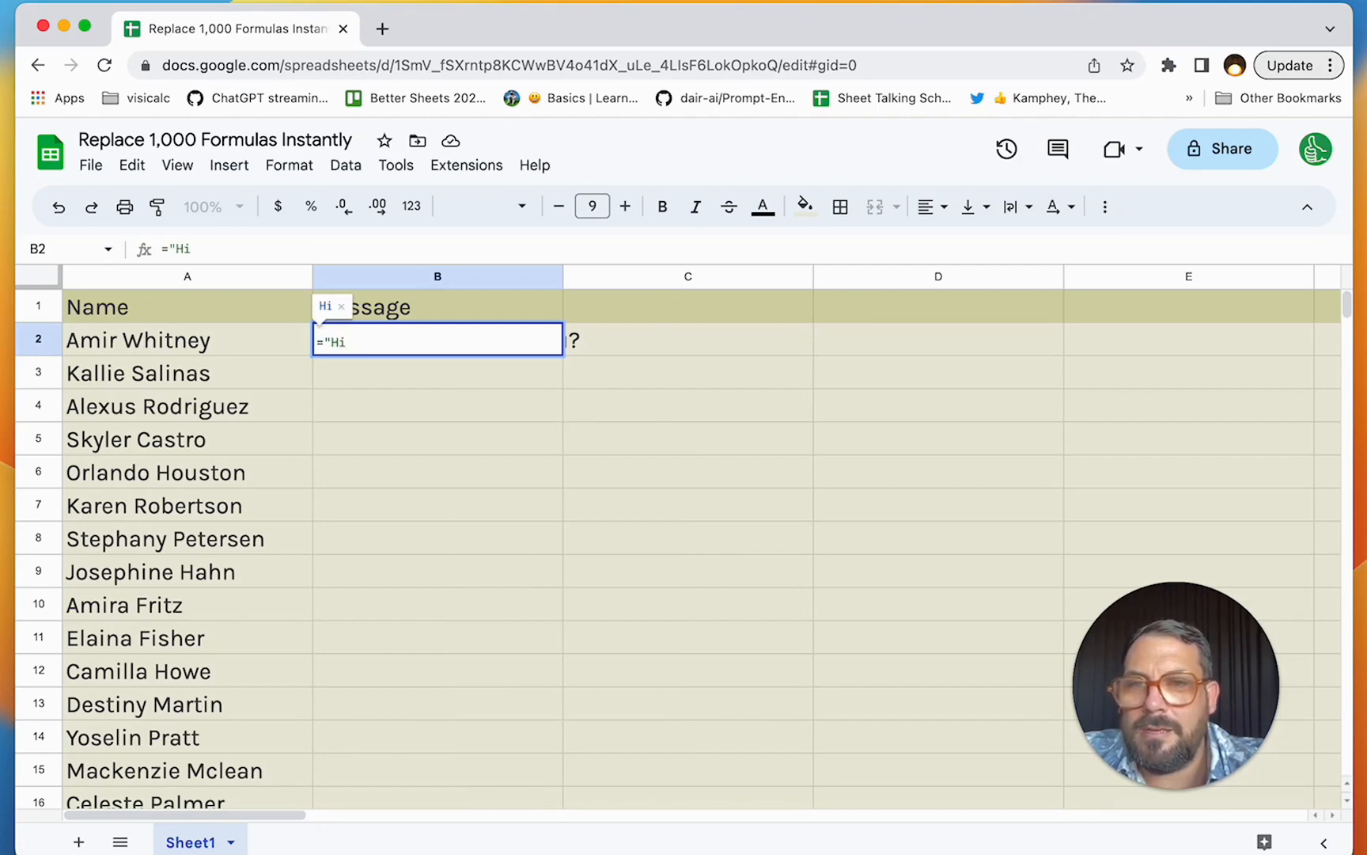
pyautogui.write(',')
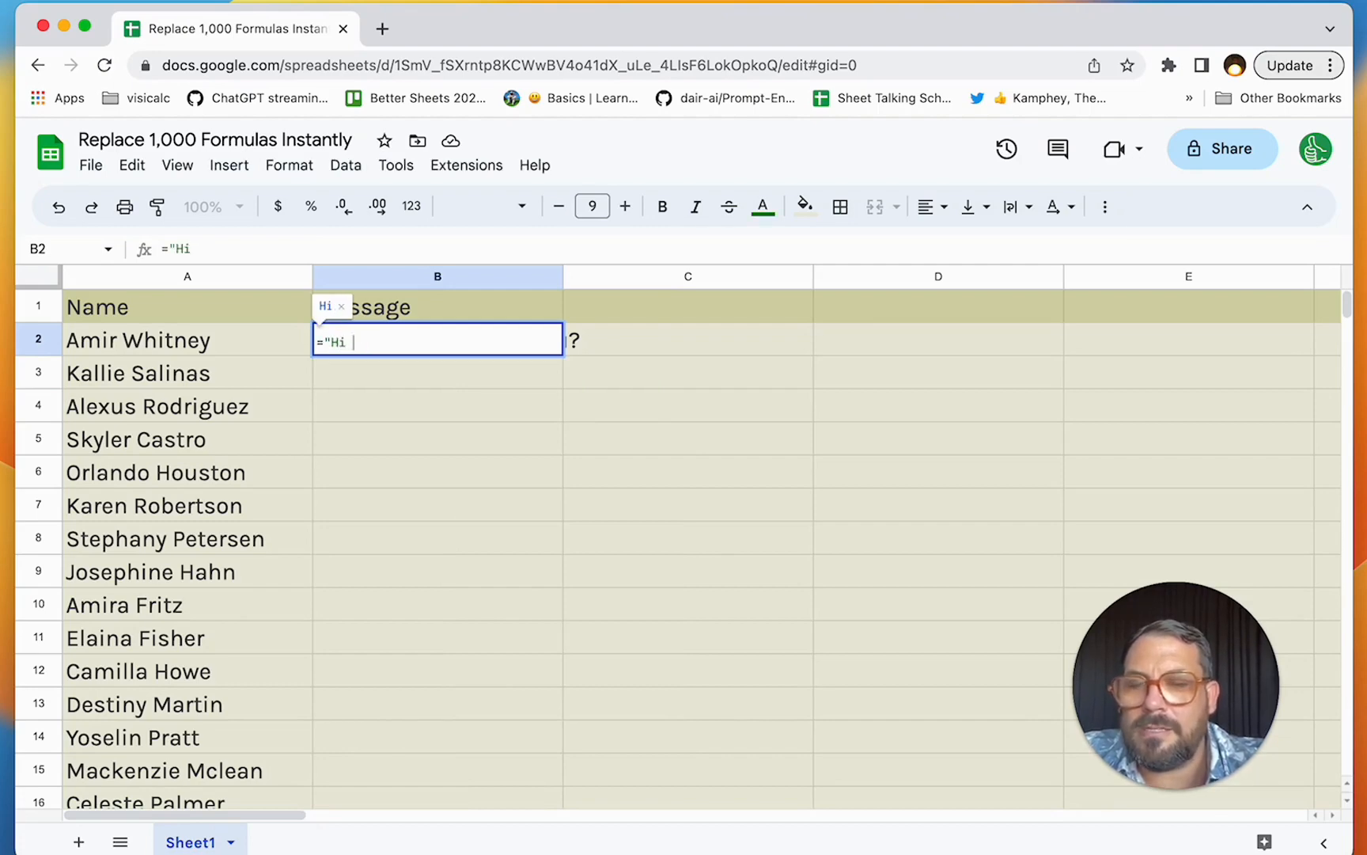
pyautogui.write(' "&')
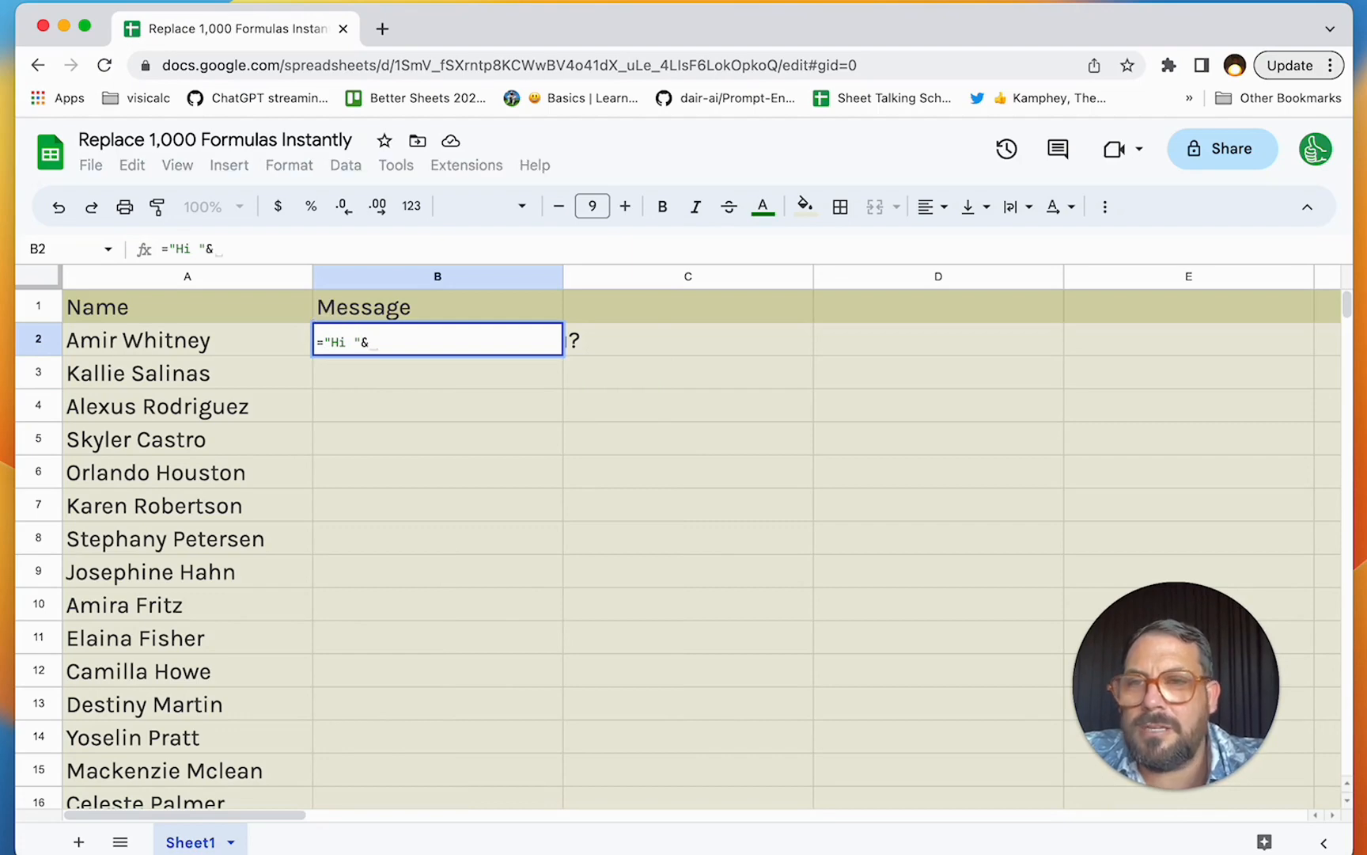
pyautogui.write('A2')
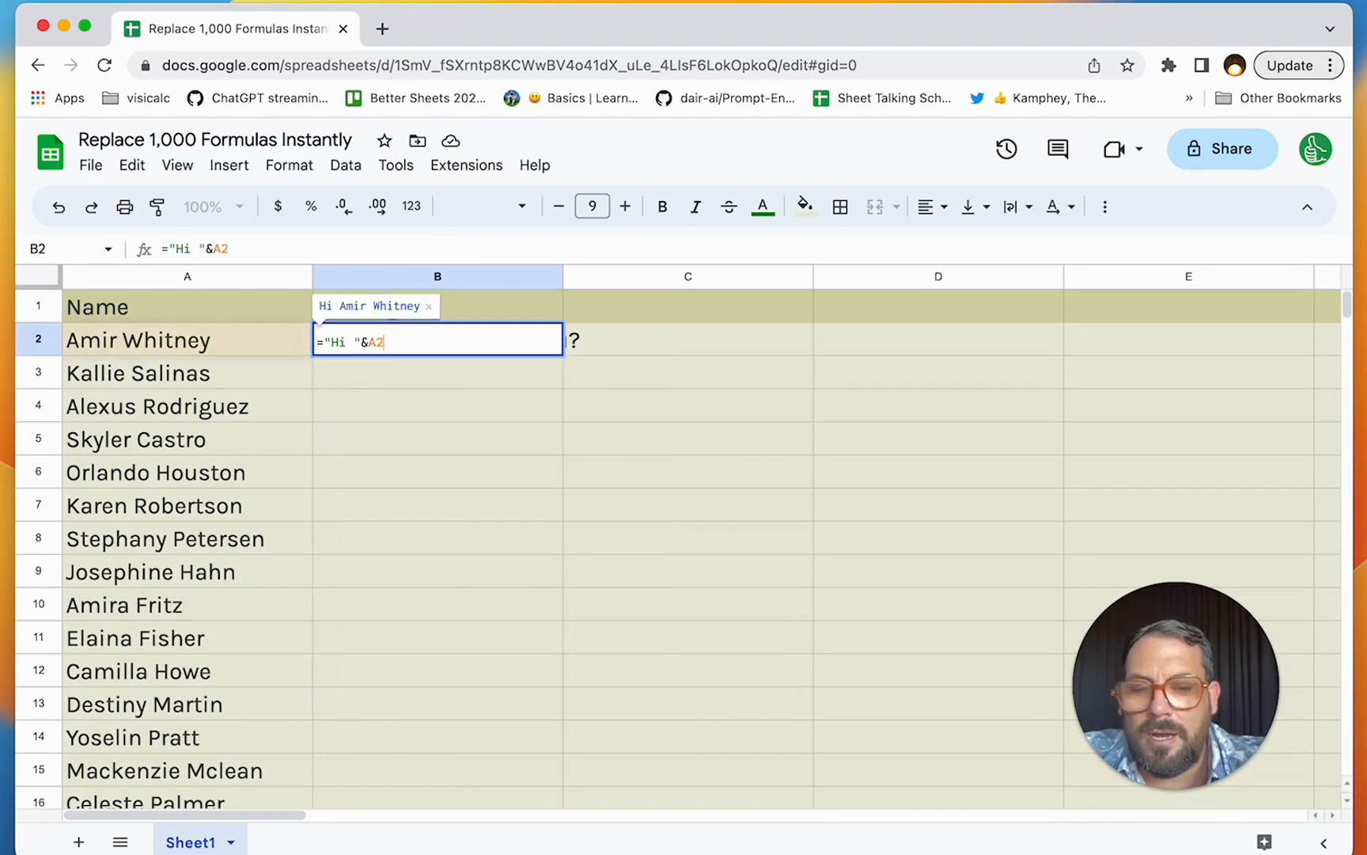
# - Complete the B2 formula by appending the text ", how are you?" after A2 and commit it
pyautogui.write('&')
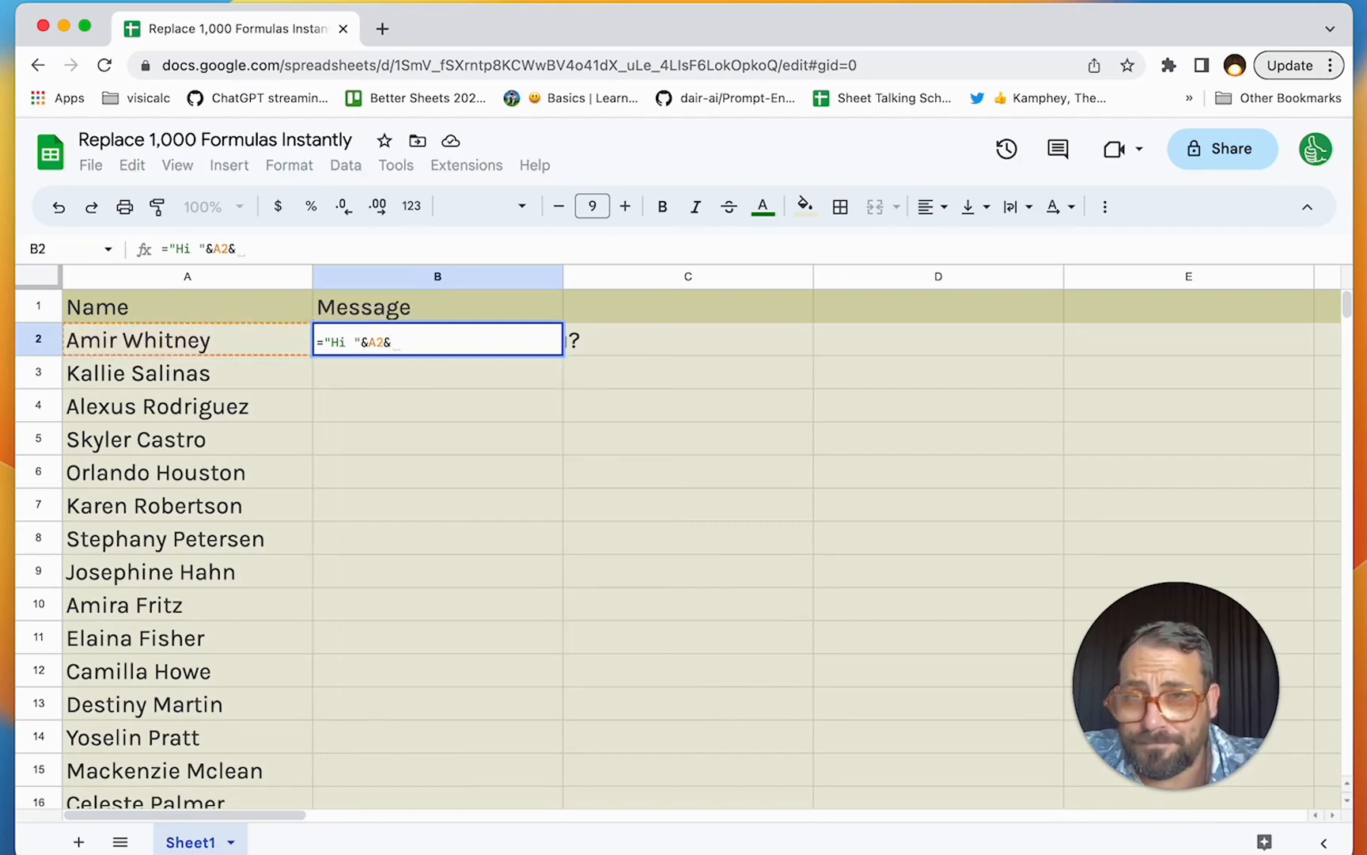
pyautogui.write('" H')
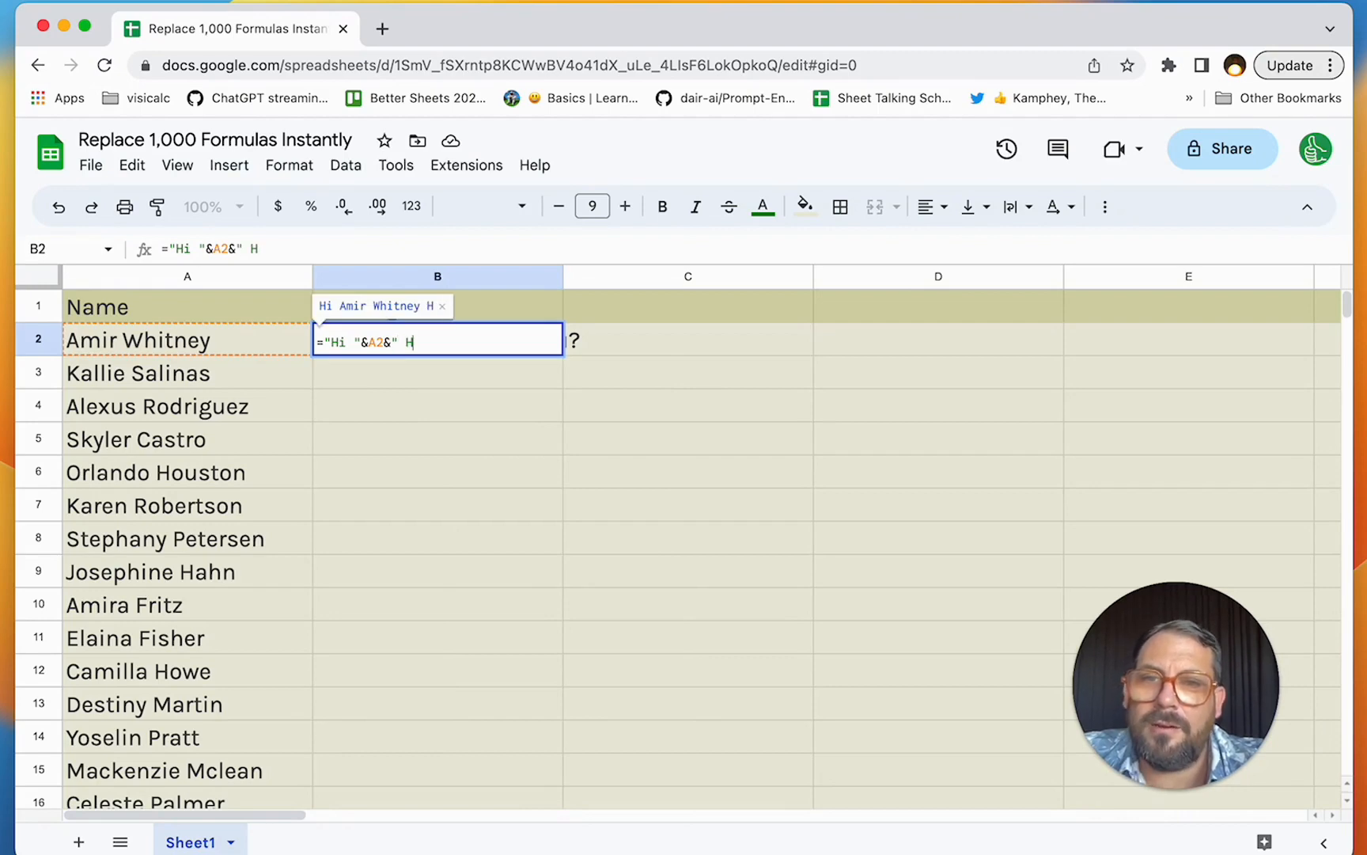
pyautogui.press('BackSpace')
pyautogui.write('How')
pyautogui.press('BackSpace')
pyautogui.press('BackSpace')
pyautogui.press('BackSpace')
pyautogui.press('BackSpace')
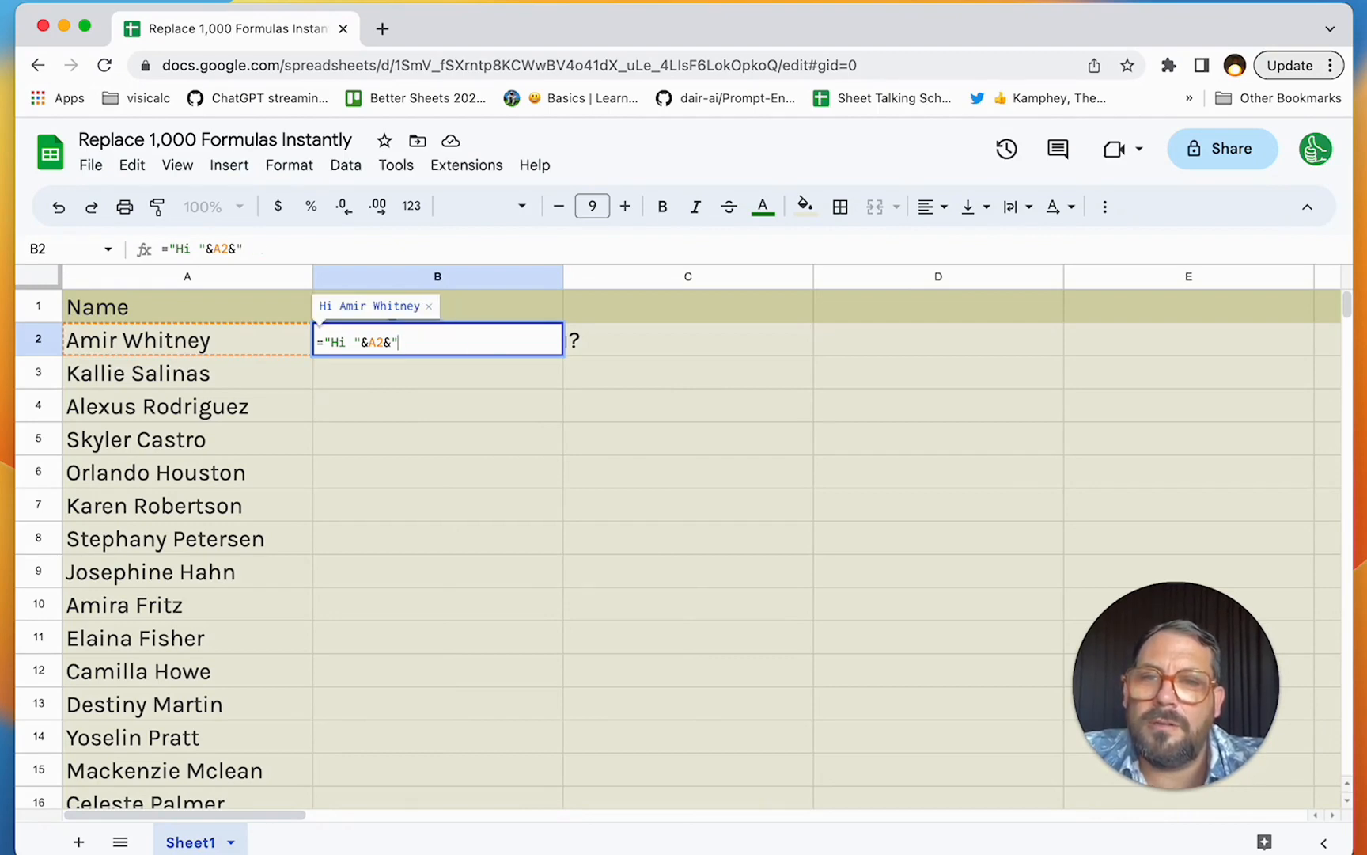
pyautogui.write(', how are ')
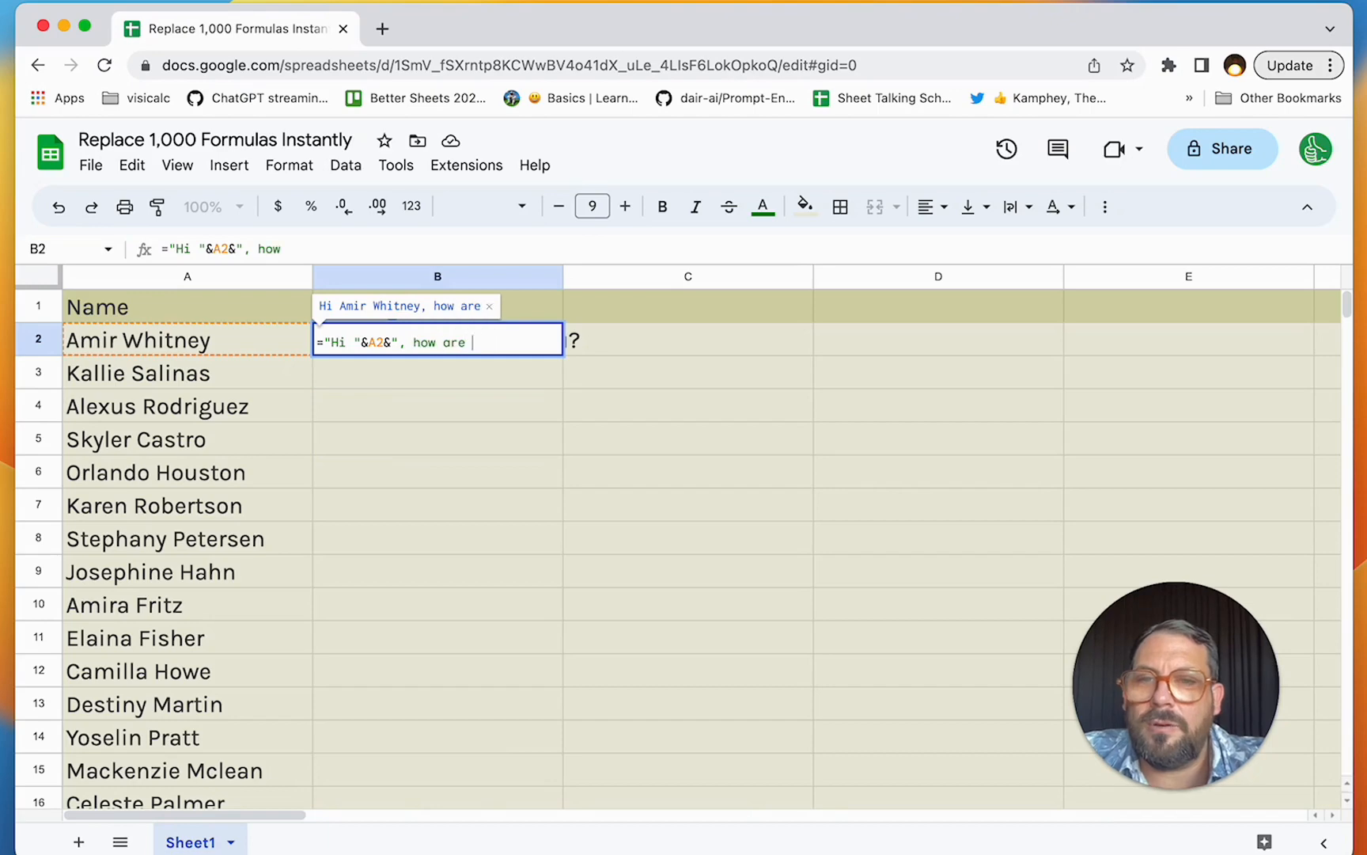
pyautogui.write('you?"')
pyautogui.press('Return')
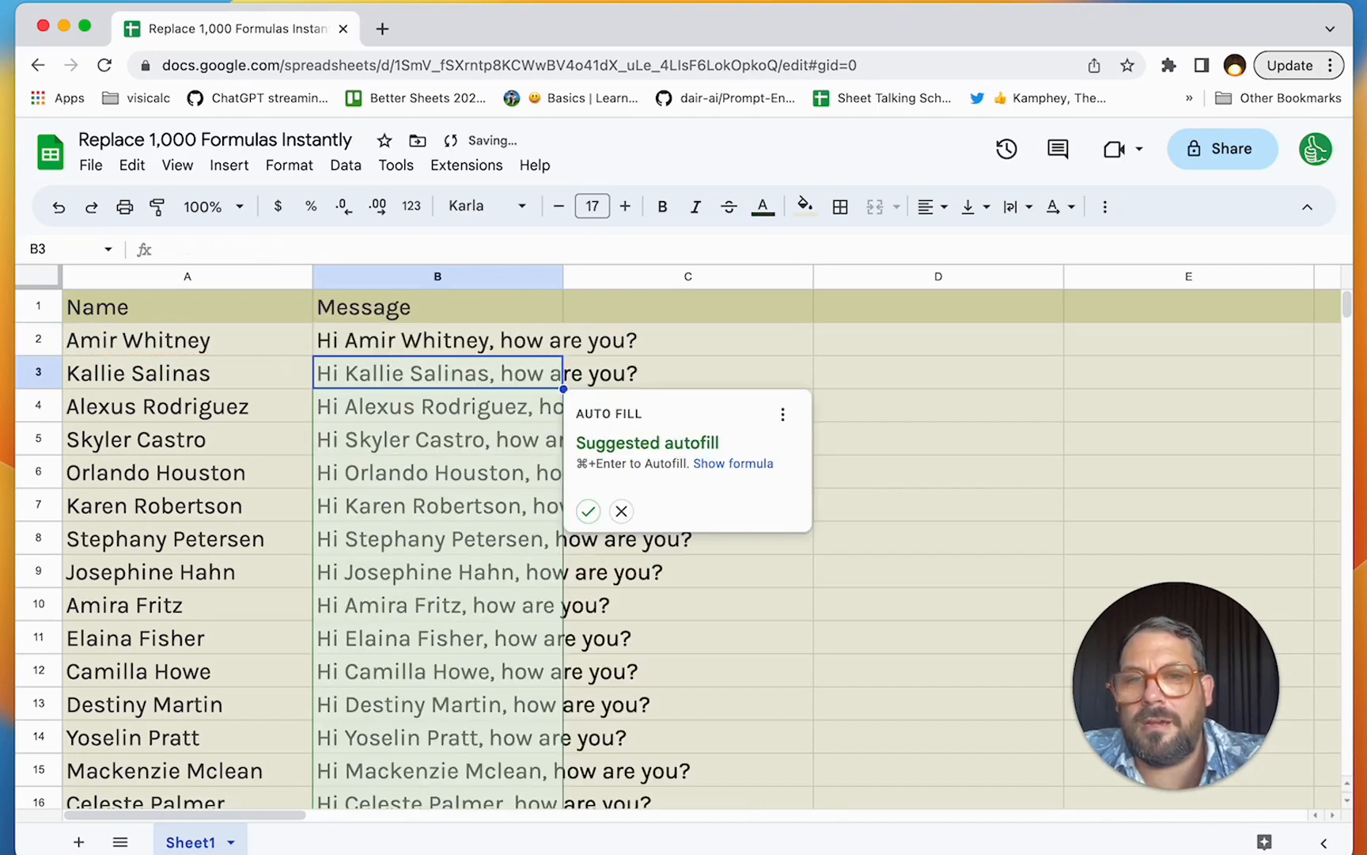
# - Accept the suggested autofill for the Message column and check that the formulas run down to the last rows
pyautogui.click(588, 510)
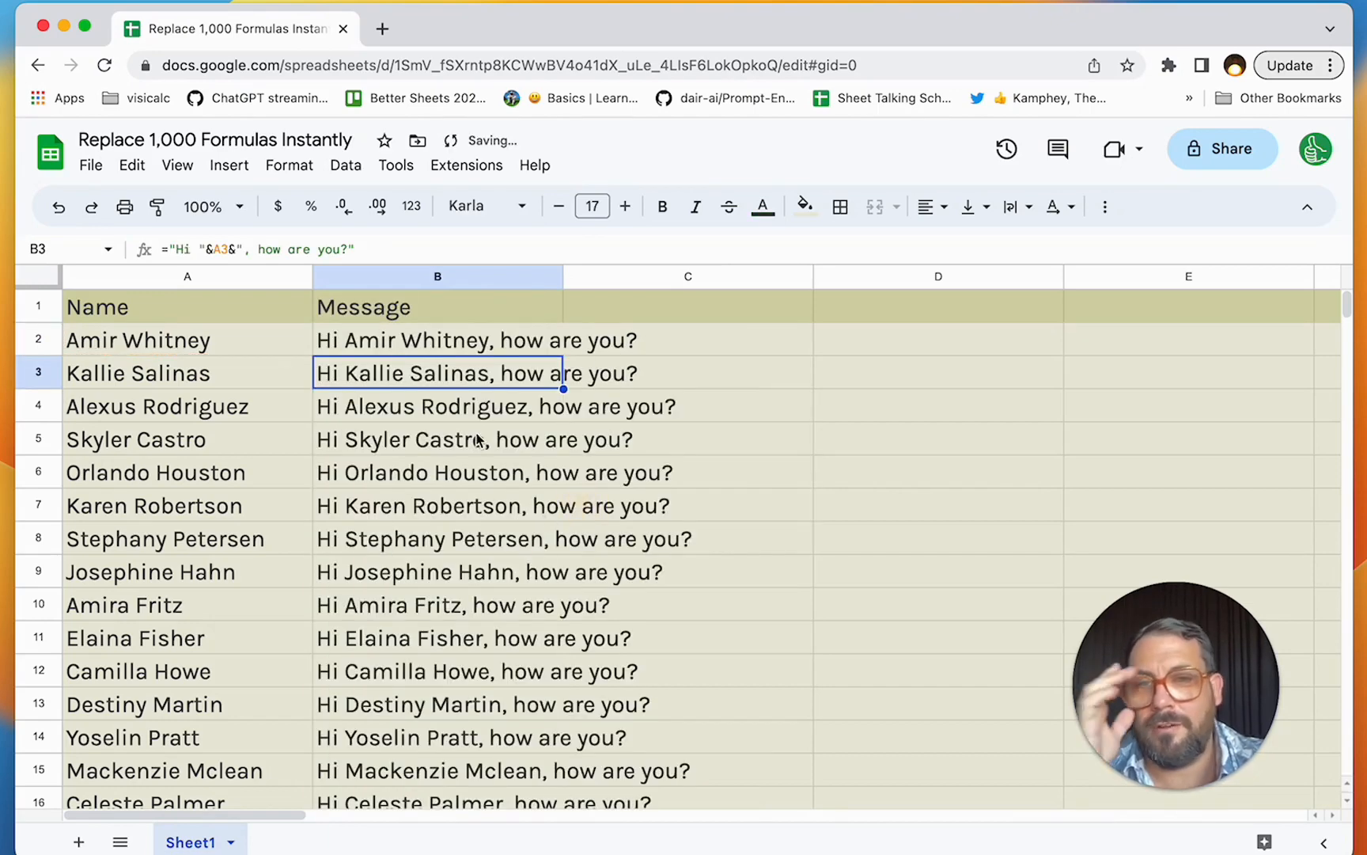
pyautogui.press('super+Down')
pyautogui.press('Up')
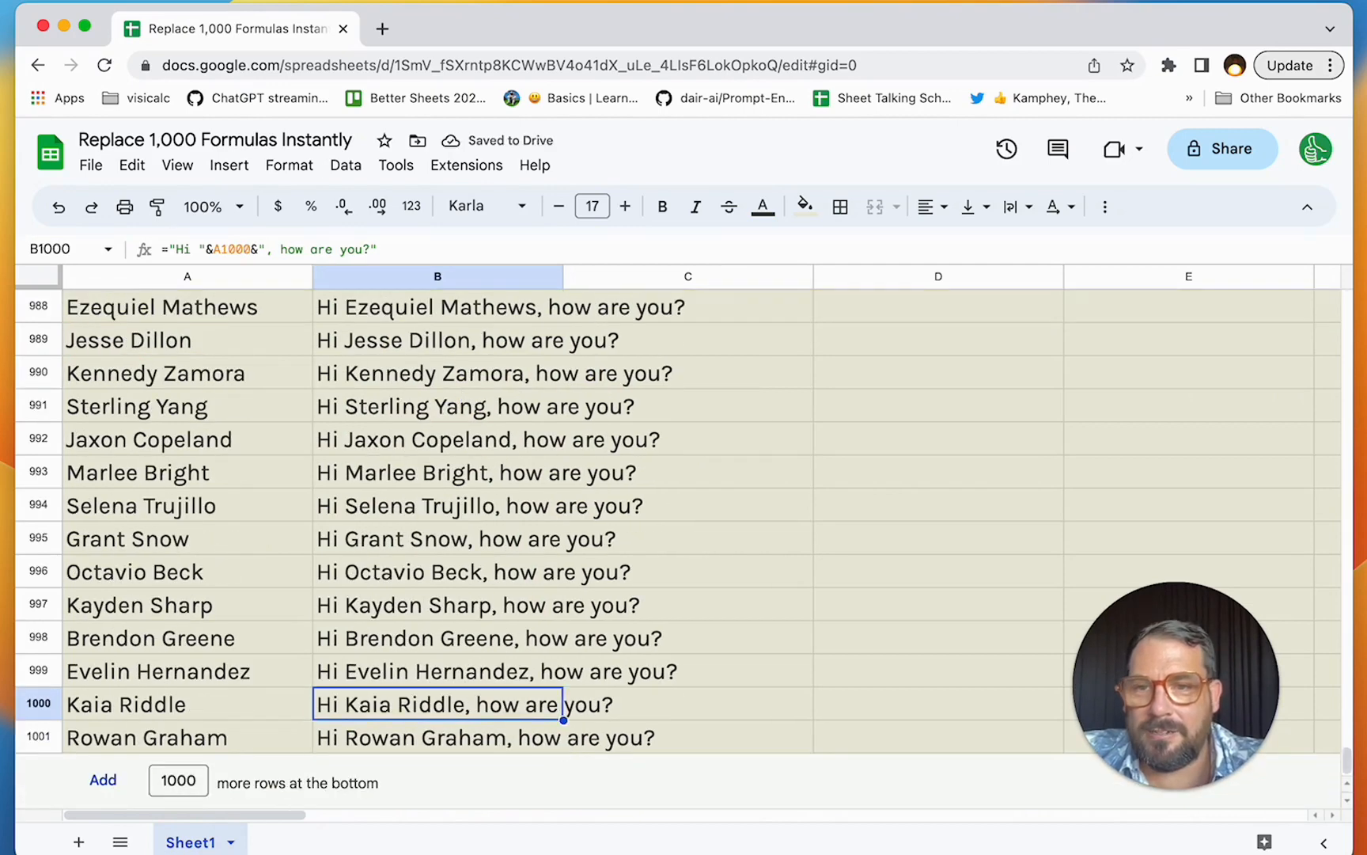
pyautogui.press('super+Up')
pyautogui.press('Down')
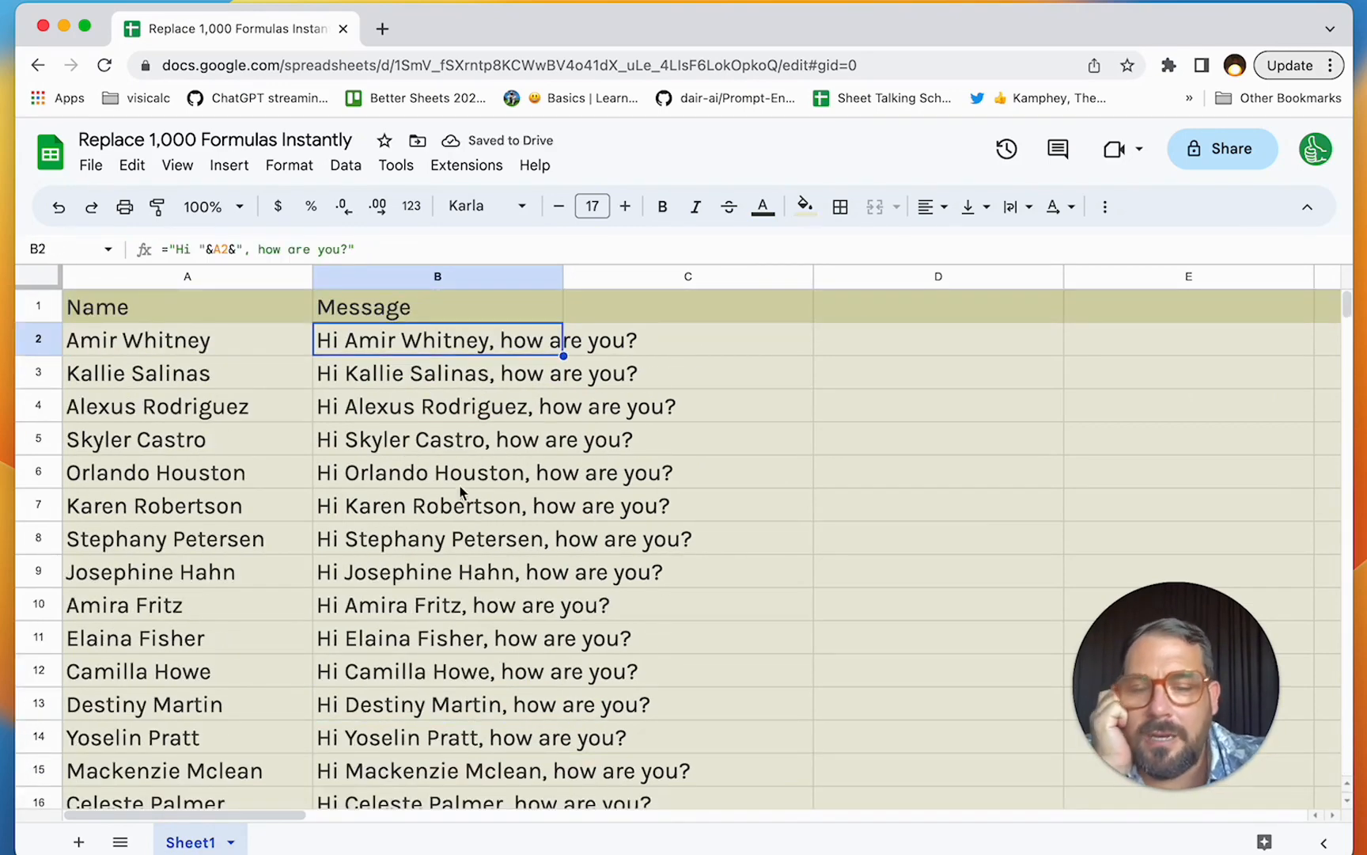
# - Examine how the formulas in the first Message cells, B2 to B8, refer to the names in column A
pyautogui.click(450, 348)
pyautogui.click(464, 340)
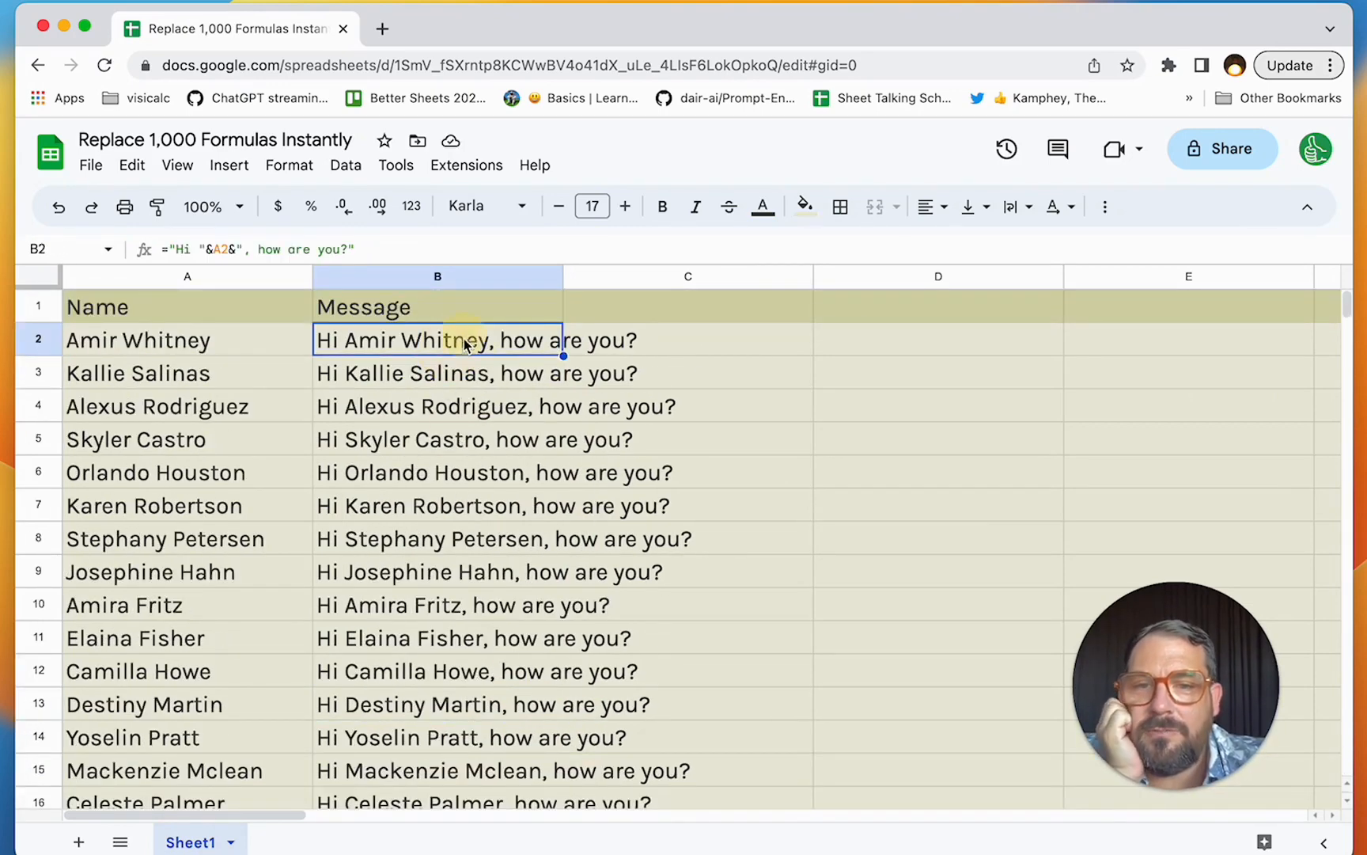
pyautogui.moveTo(464, 343); pyautogui.dragTo(458, 543)
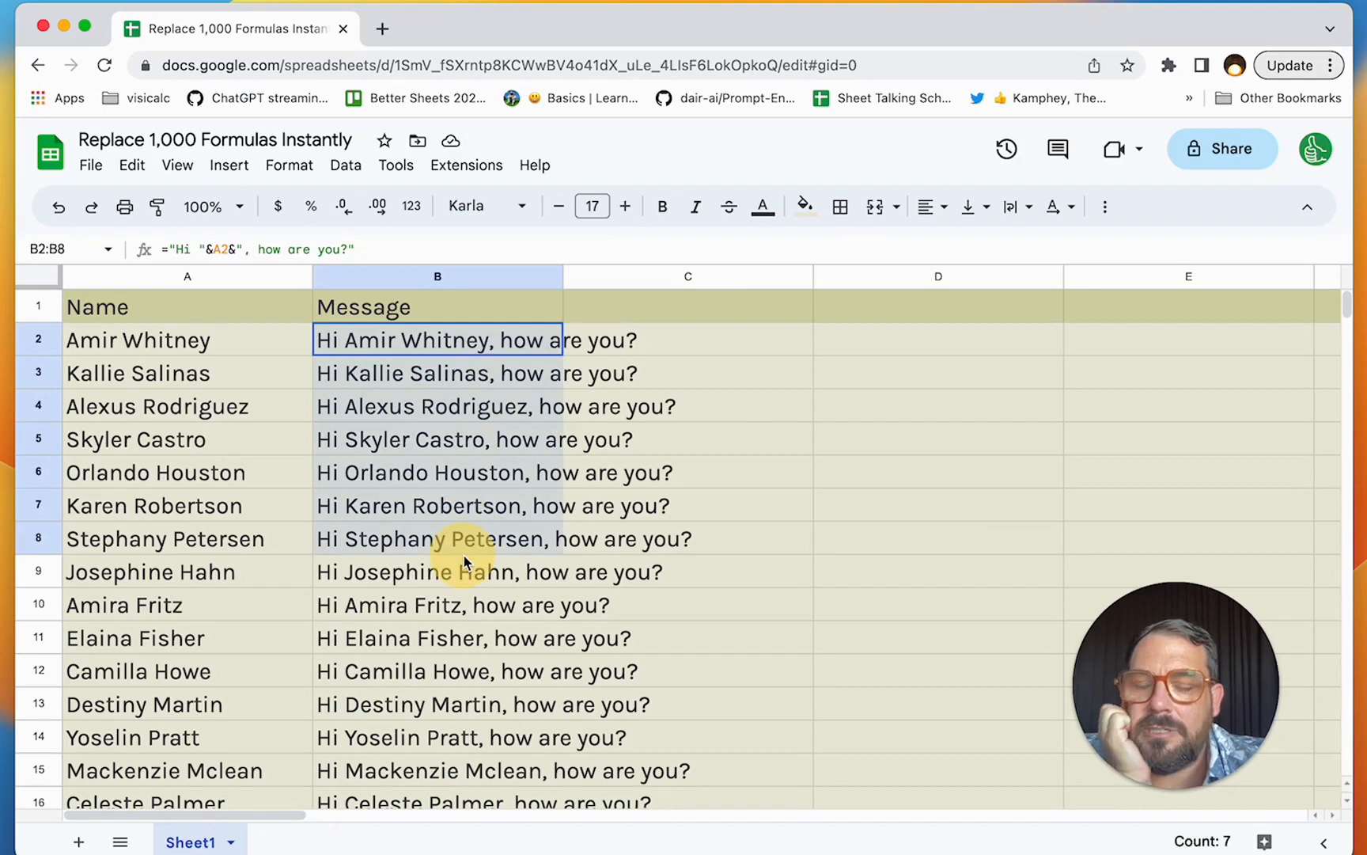
pyautogui.click(373, 384)
pyautogui.moveTo(375, 375); pyautogui.dragTo(360, 538)
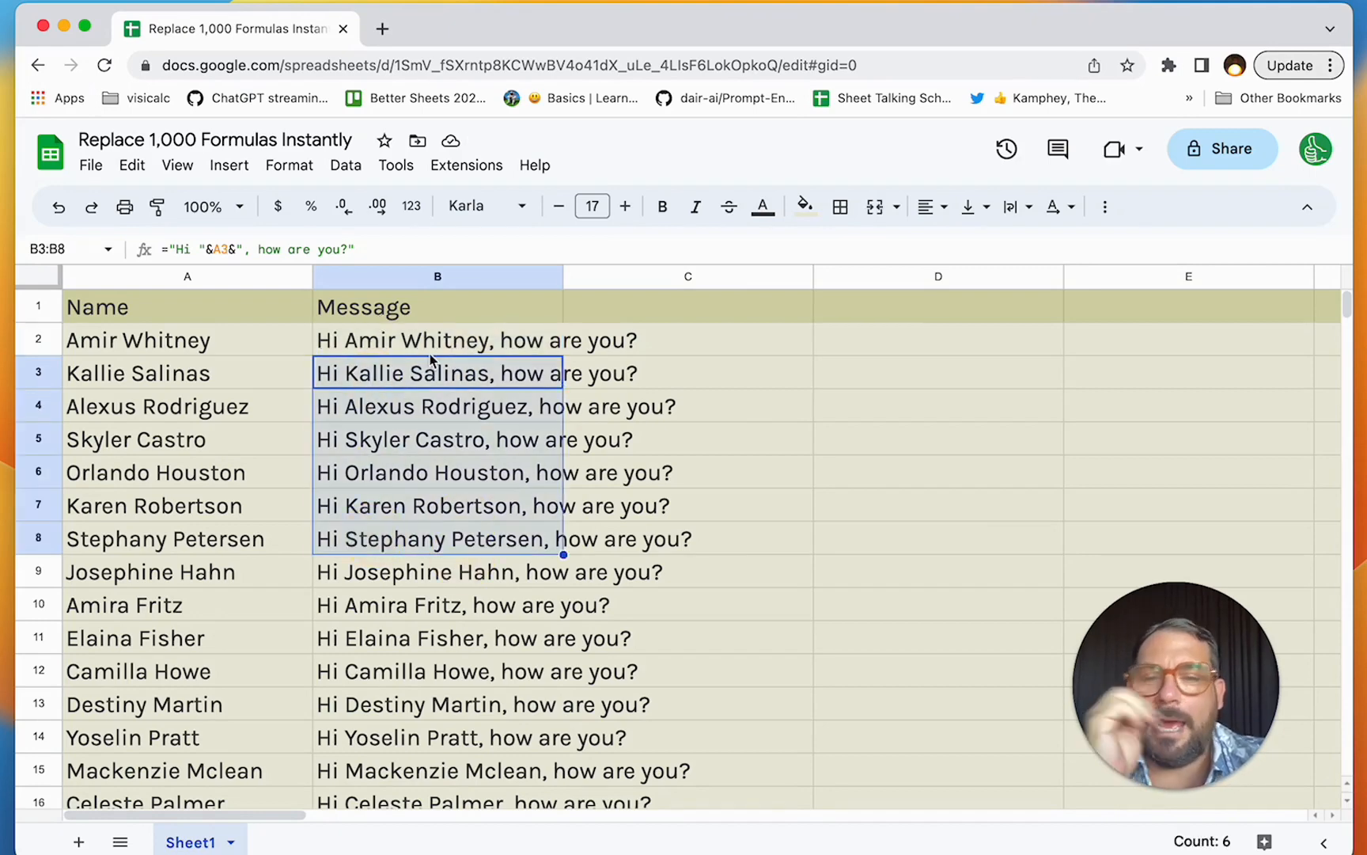
pyautogui.click(323, 341)
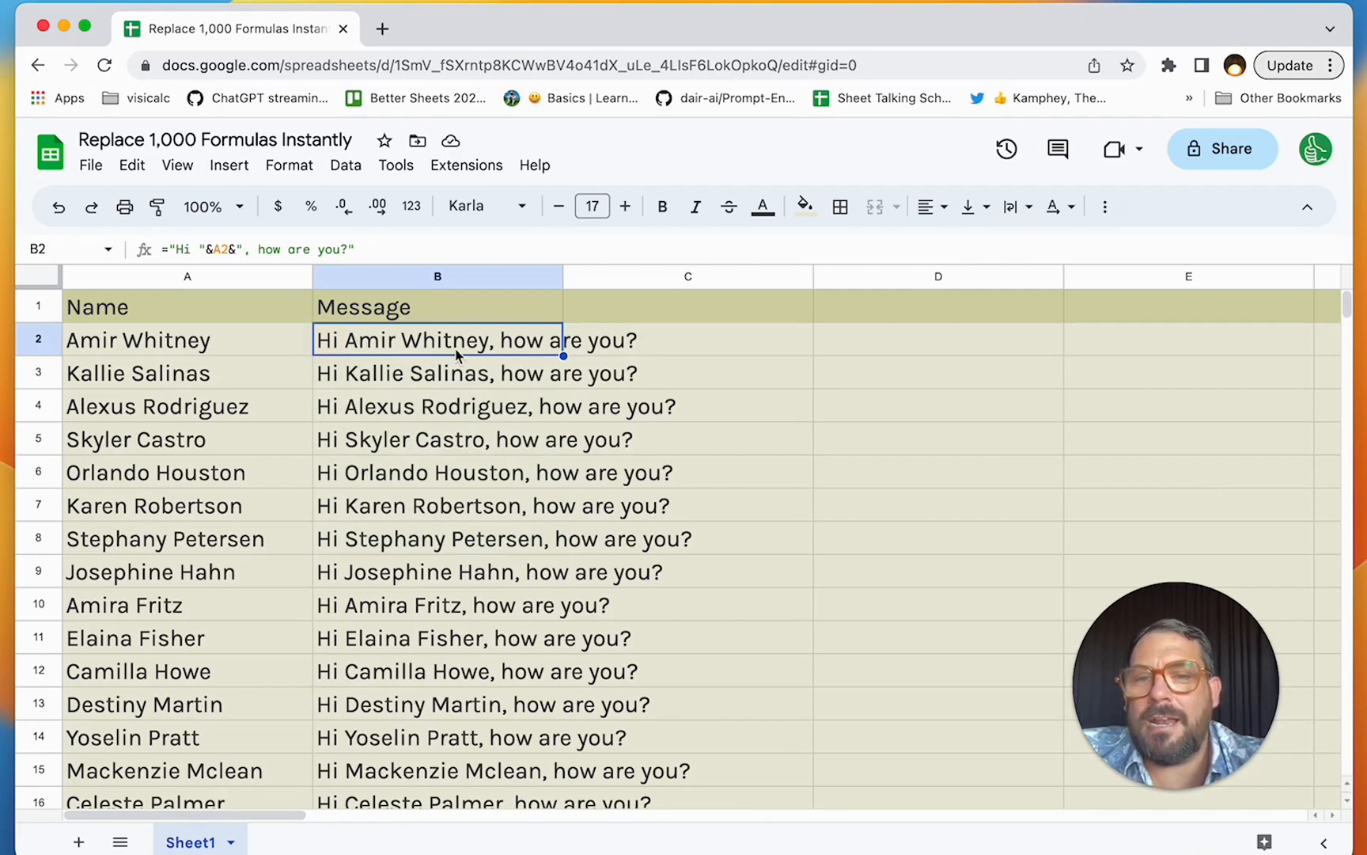
pyautogui.click(425, 409)
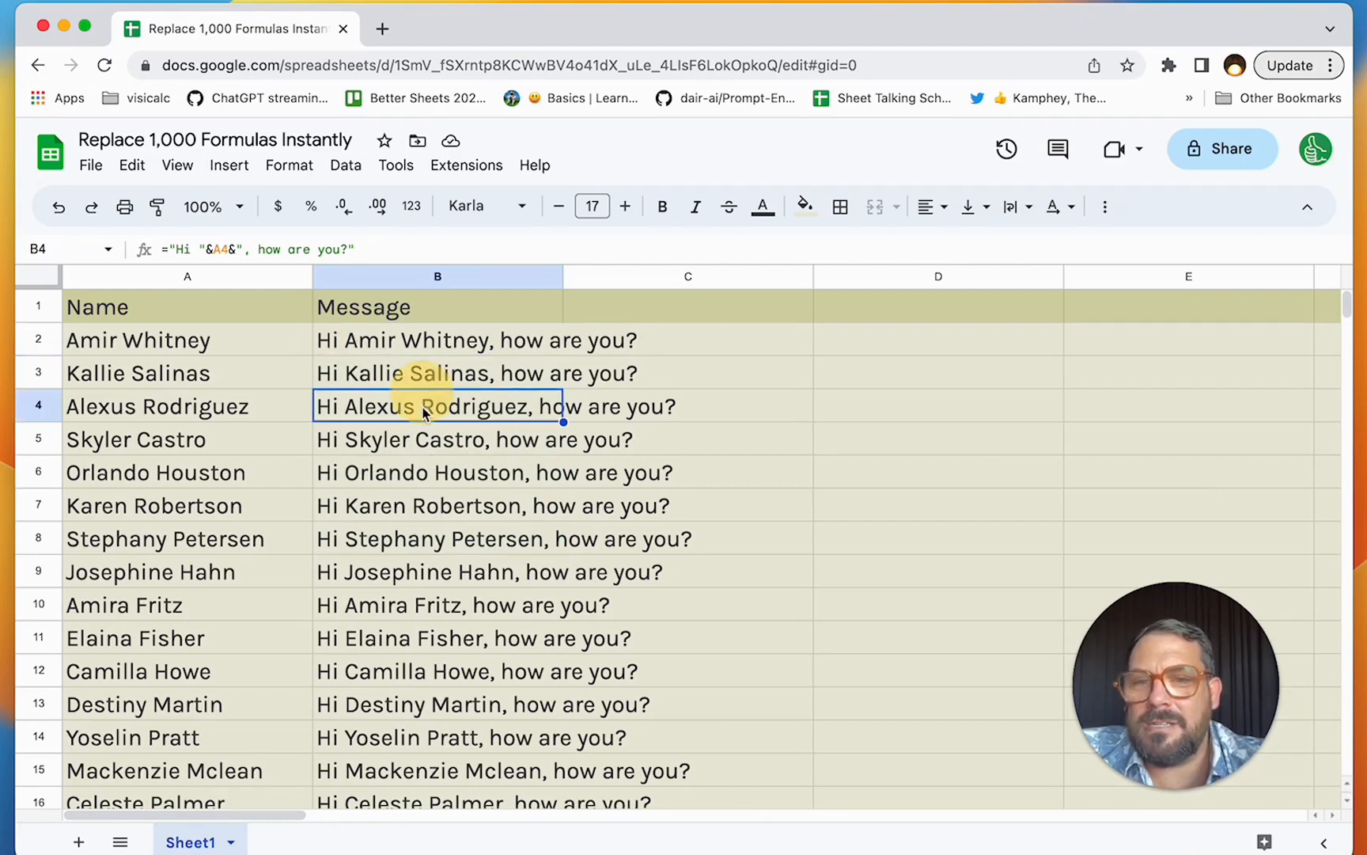
# - Clear the filled formulas from B3 down to B1001, keeping only the formula in B2
pyautogui.doubleClick(443, 342)
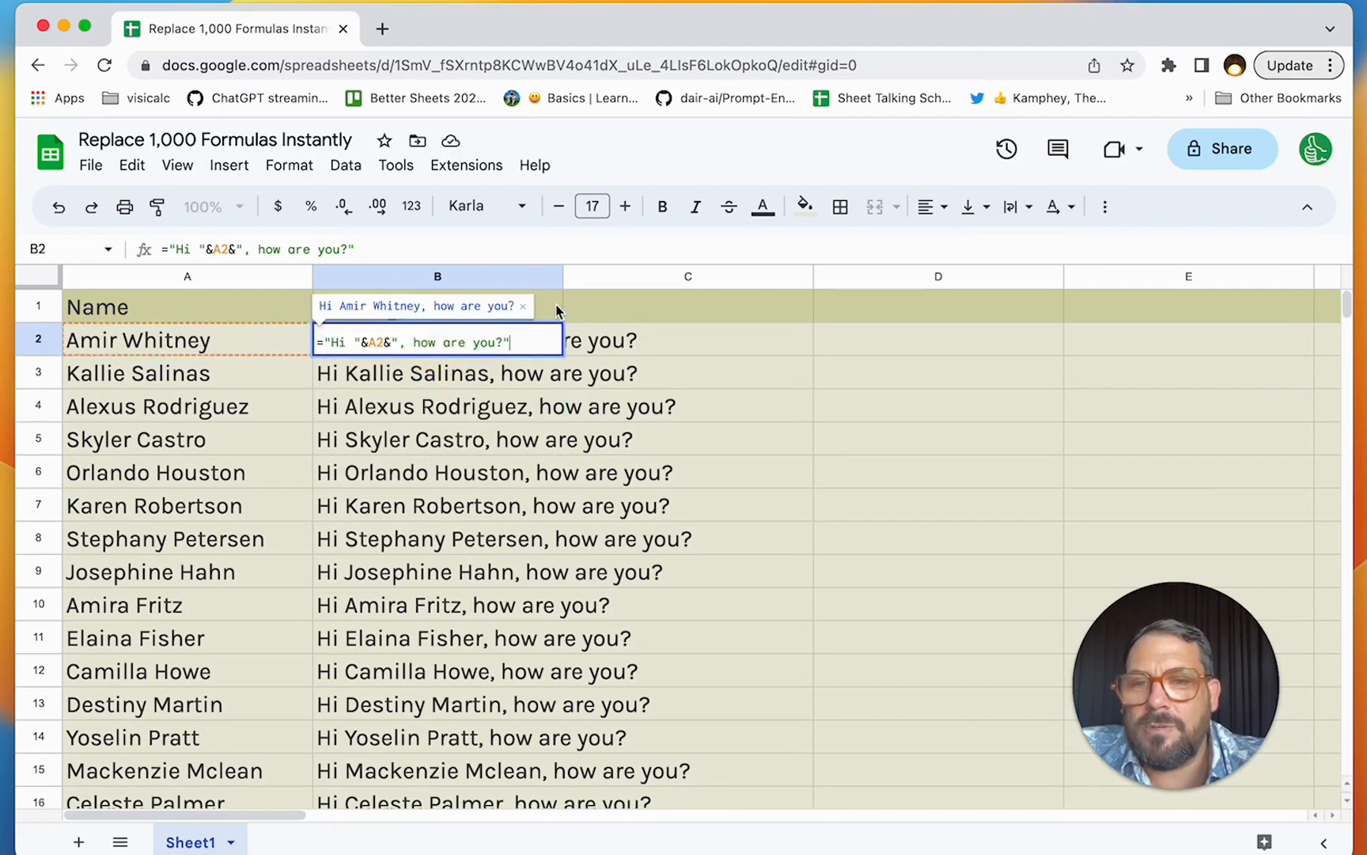
pyautogui.press('Return')
pyautogui.hotkey('ctrl', 'shift', 'Down')
pyautogui.press('Delete')
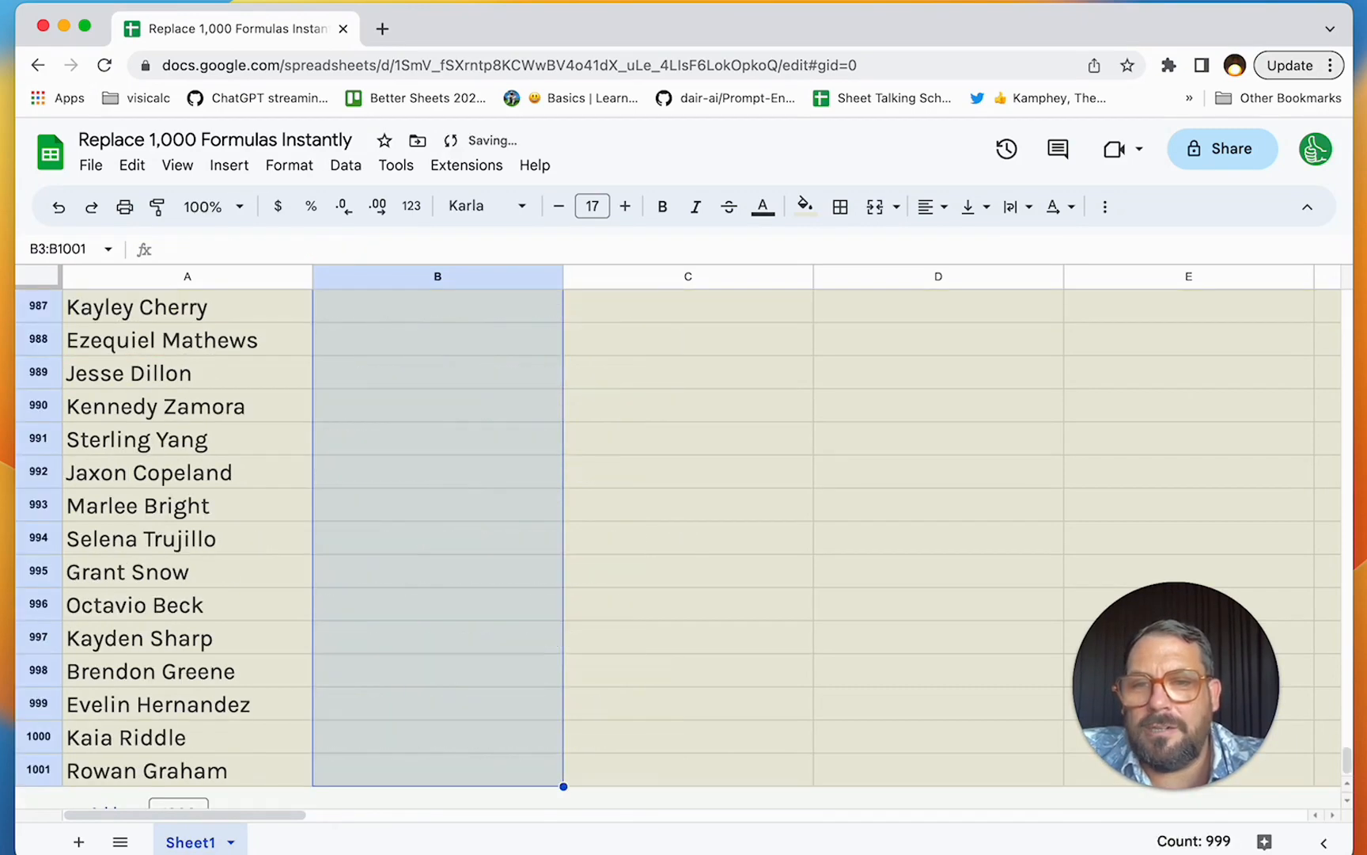
pyautogui.press('Up')
pyautogui.press('Up')
pyautogui.press('Down')
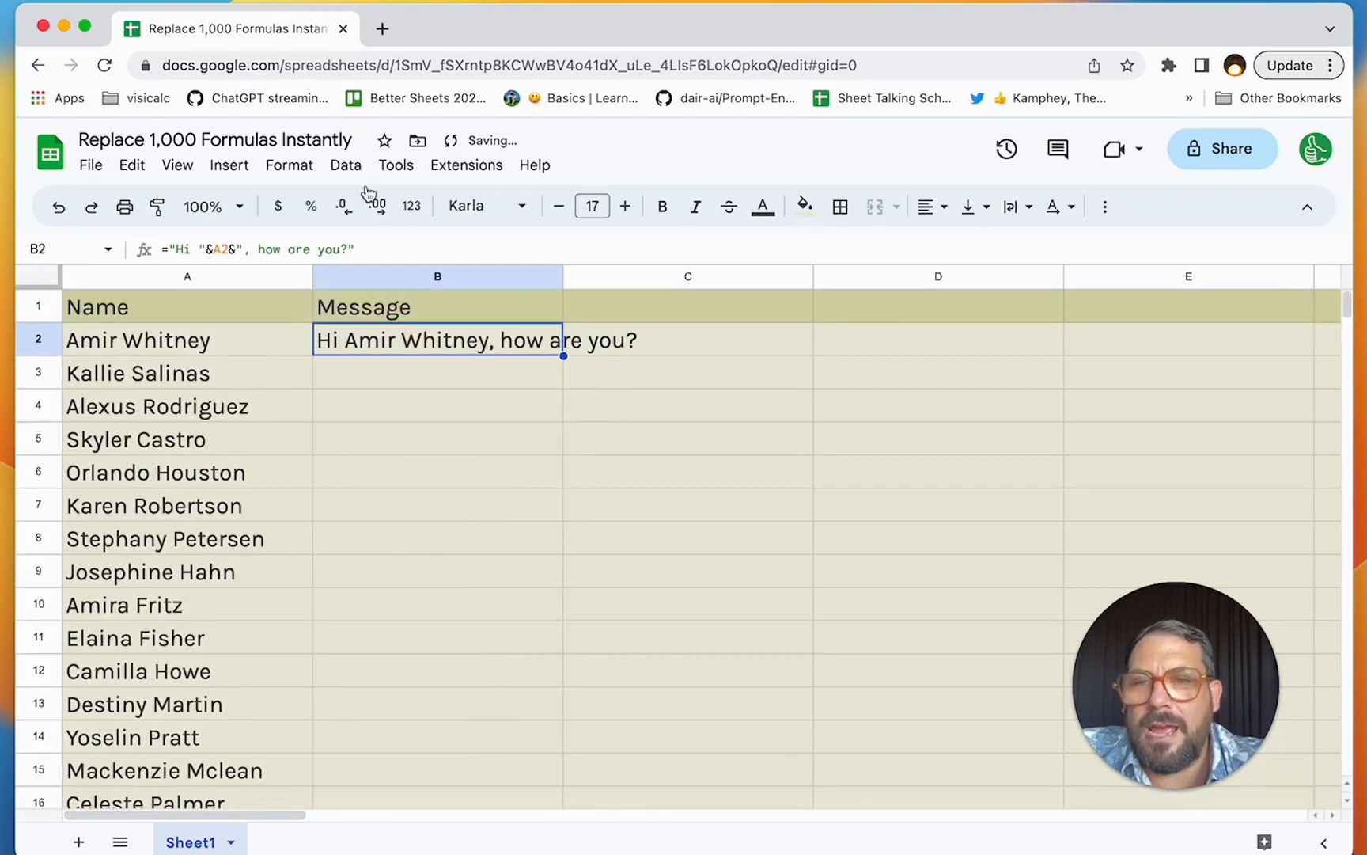
# - Wrap the B2 formula in ARRAYFORMULA, giving =ARRAYFORMULA("Hi "&A2&", how are you?"), and reject the suggested autofill
pyautogui.click(165, 251)
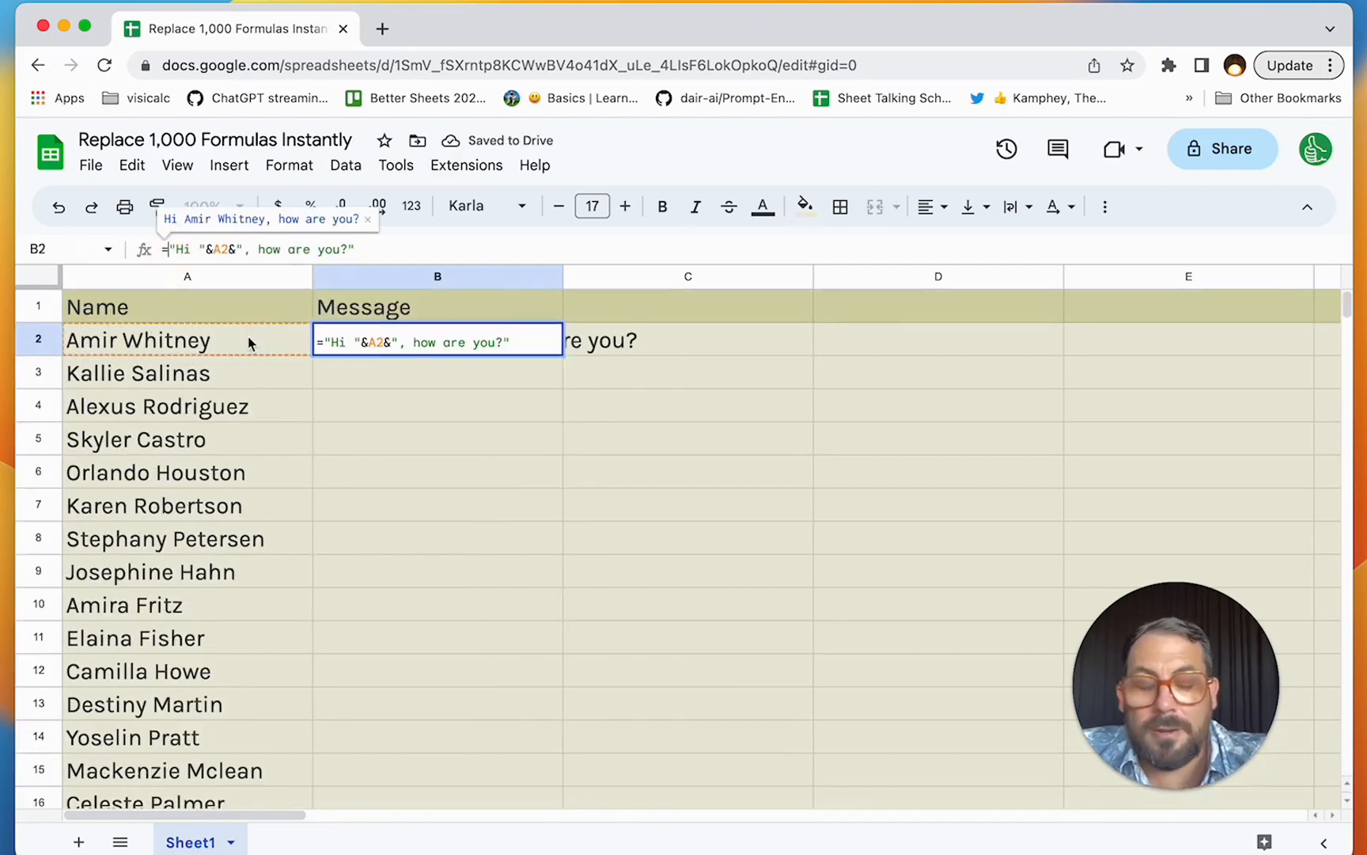
pyautogui.write('ARRAYFOR')
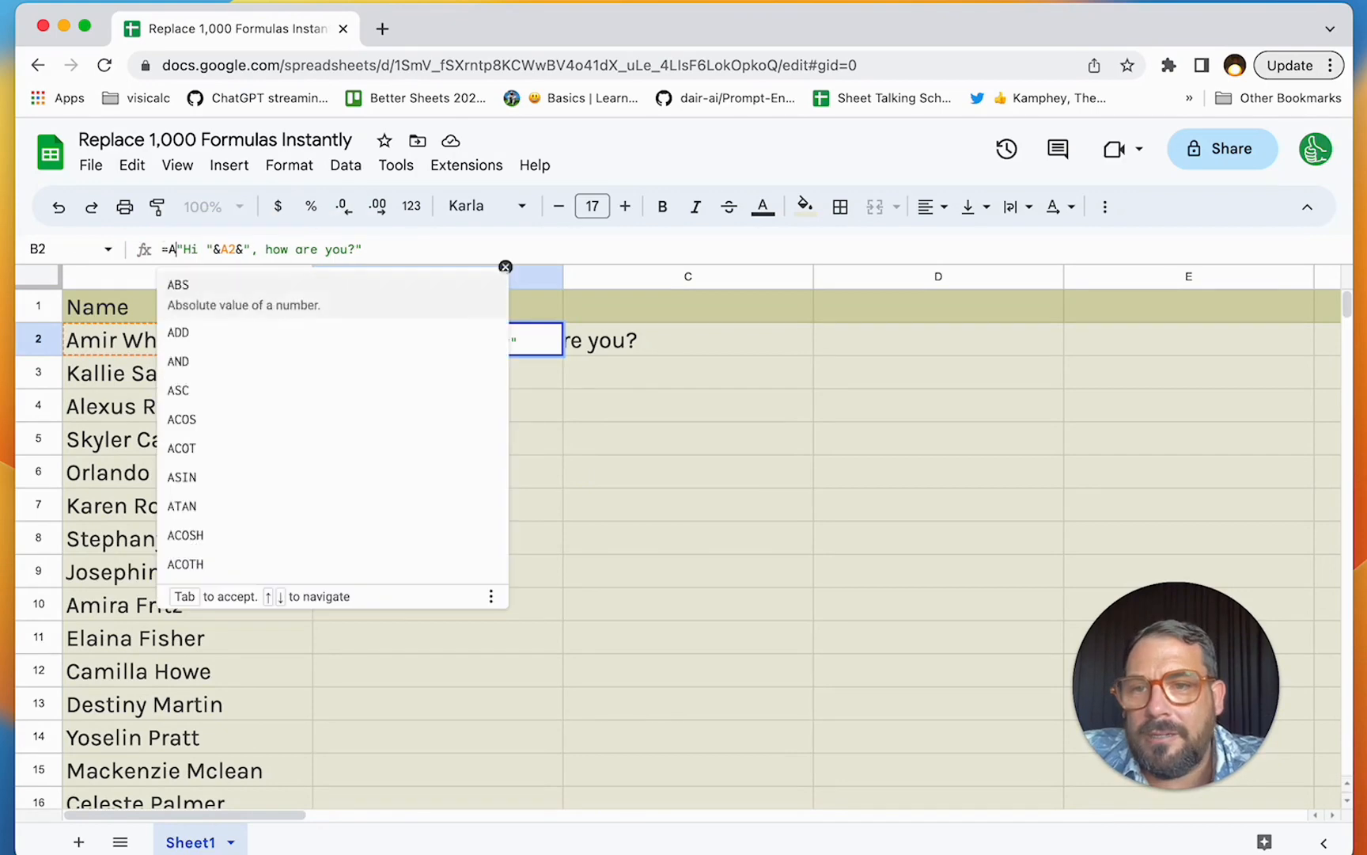
pyautogui.write('MULA(')
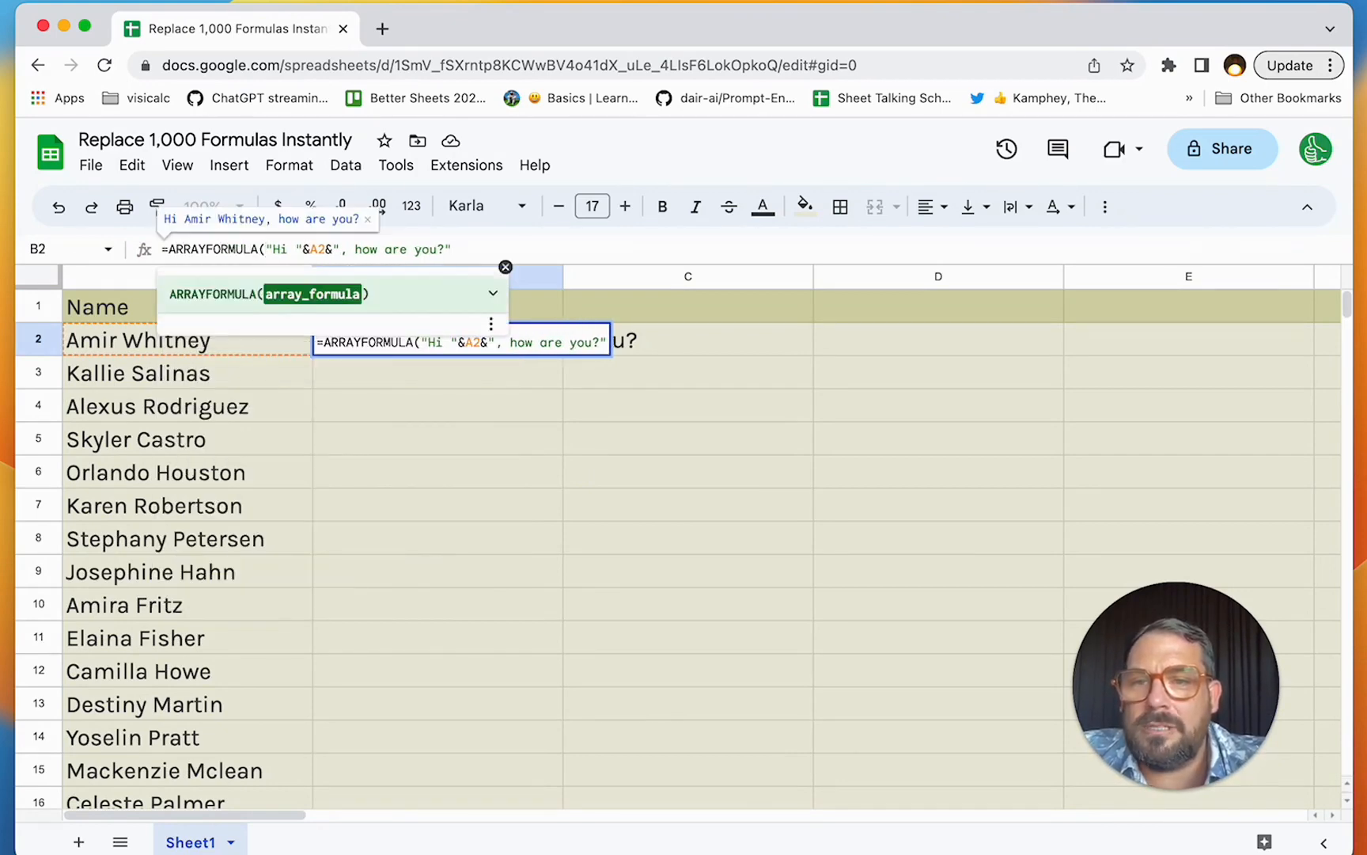
pyautogui.write(')')
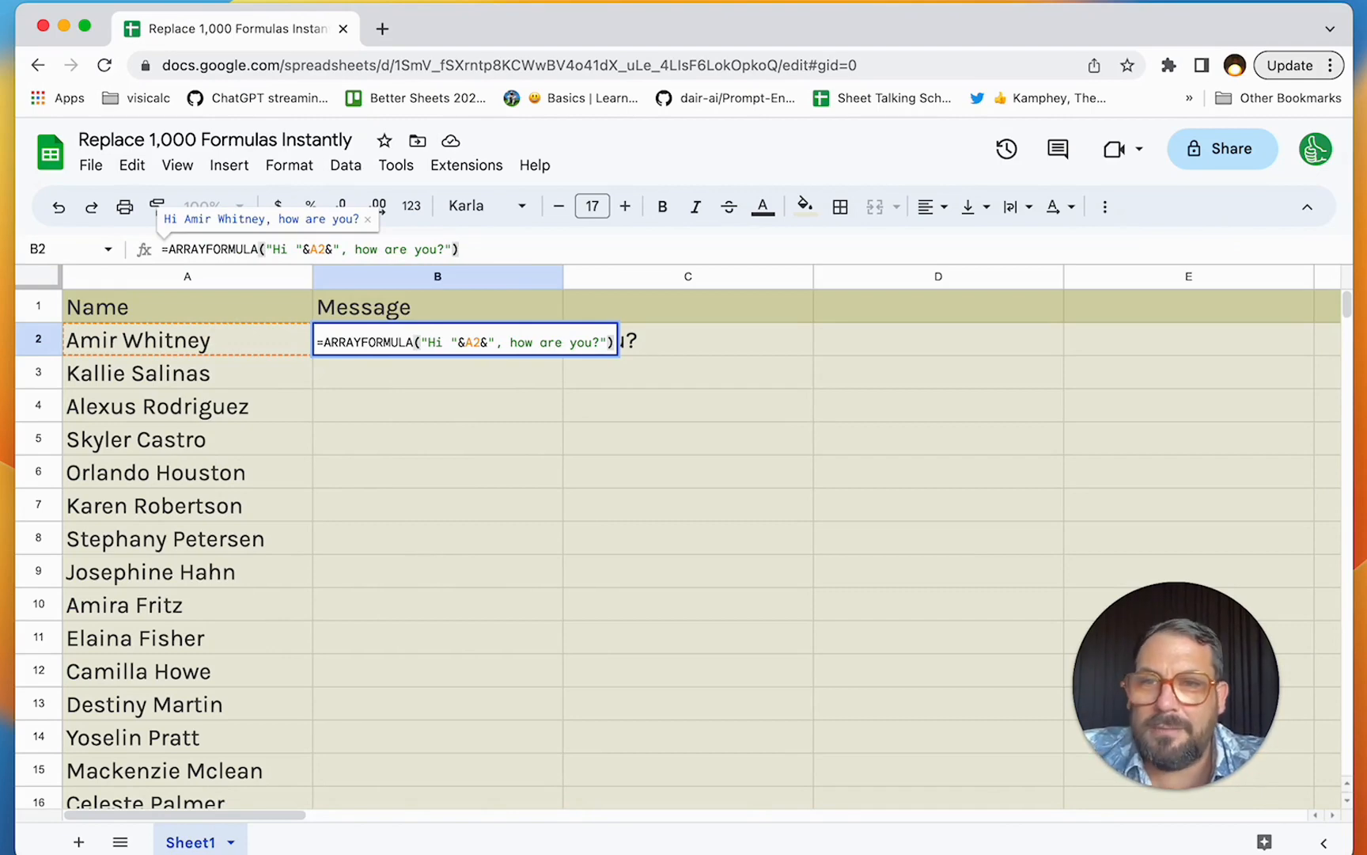
pyautogui.press('Return')
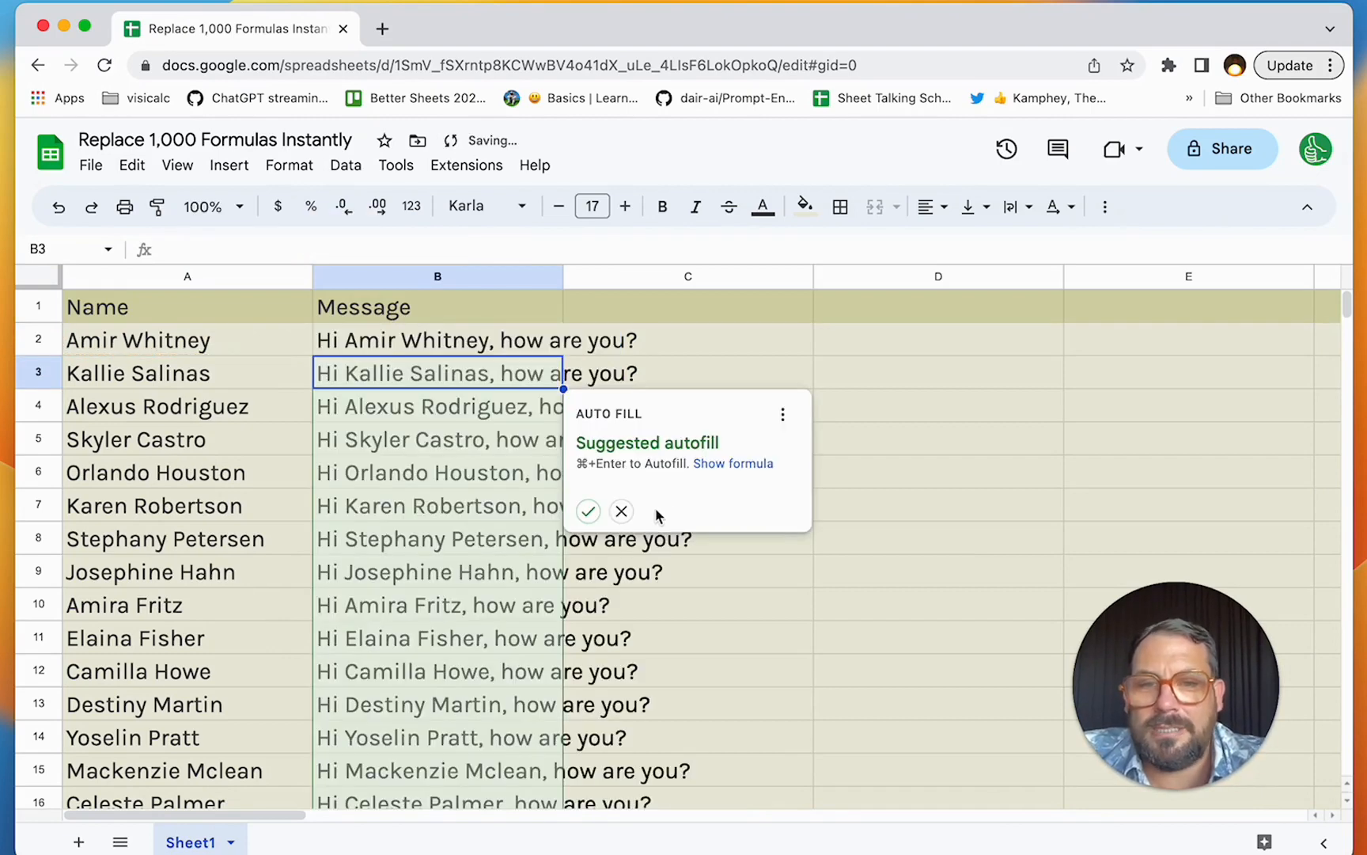
pyautogui.click(621, 510)
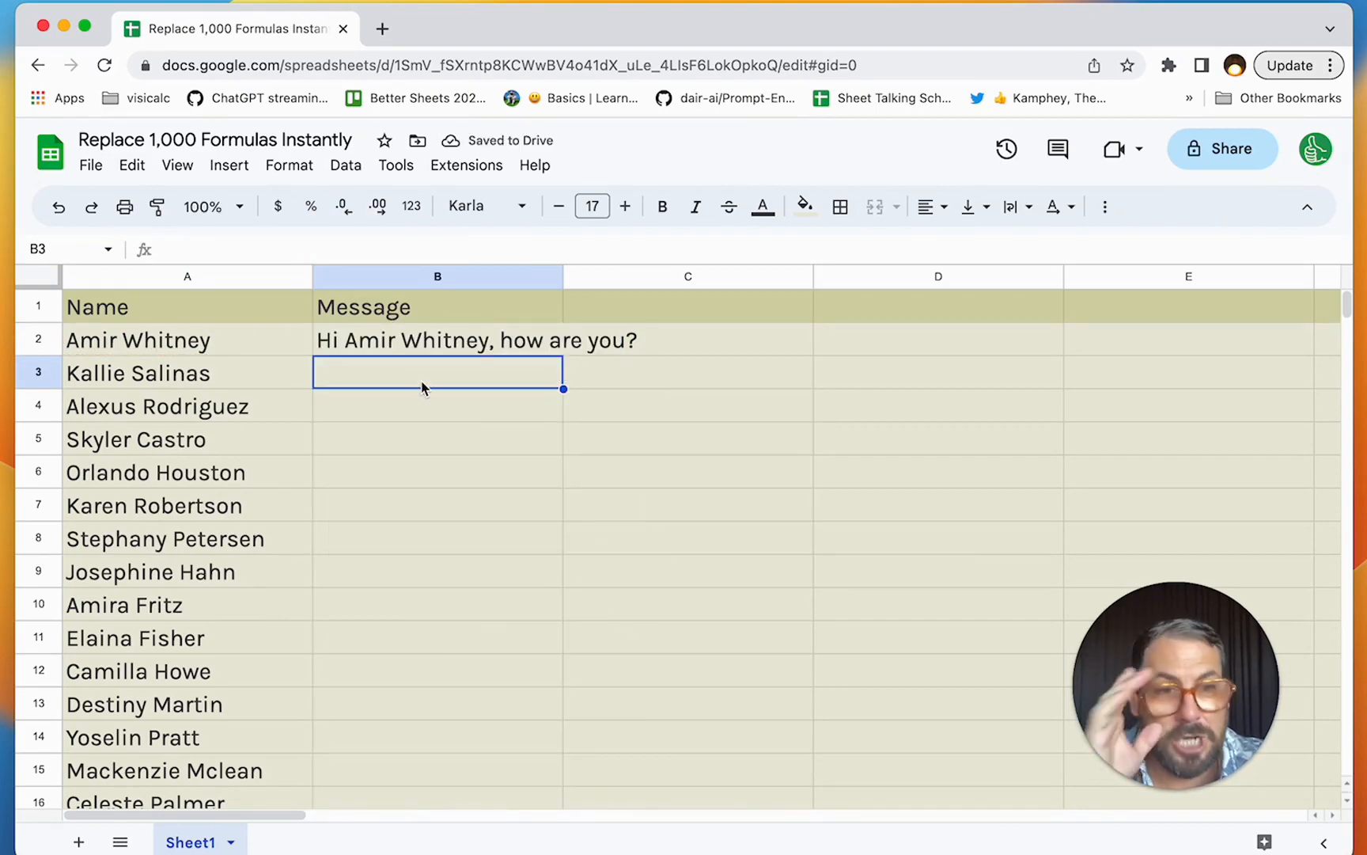
# - Extend the name reference in the B2 formula to A2:A, giving =ARRAYFORMULA("Hi "&A2:A&", how are you?")
pyautogui.click(417, 317)
pyautogui.click(415, 342)
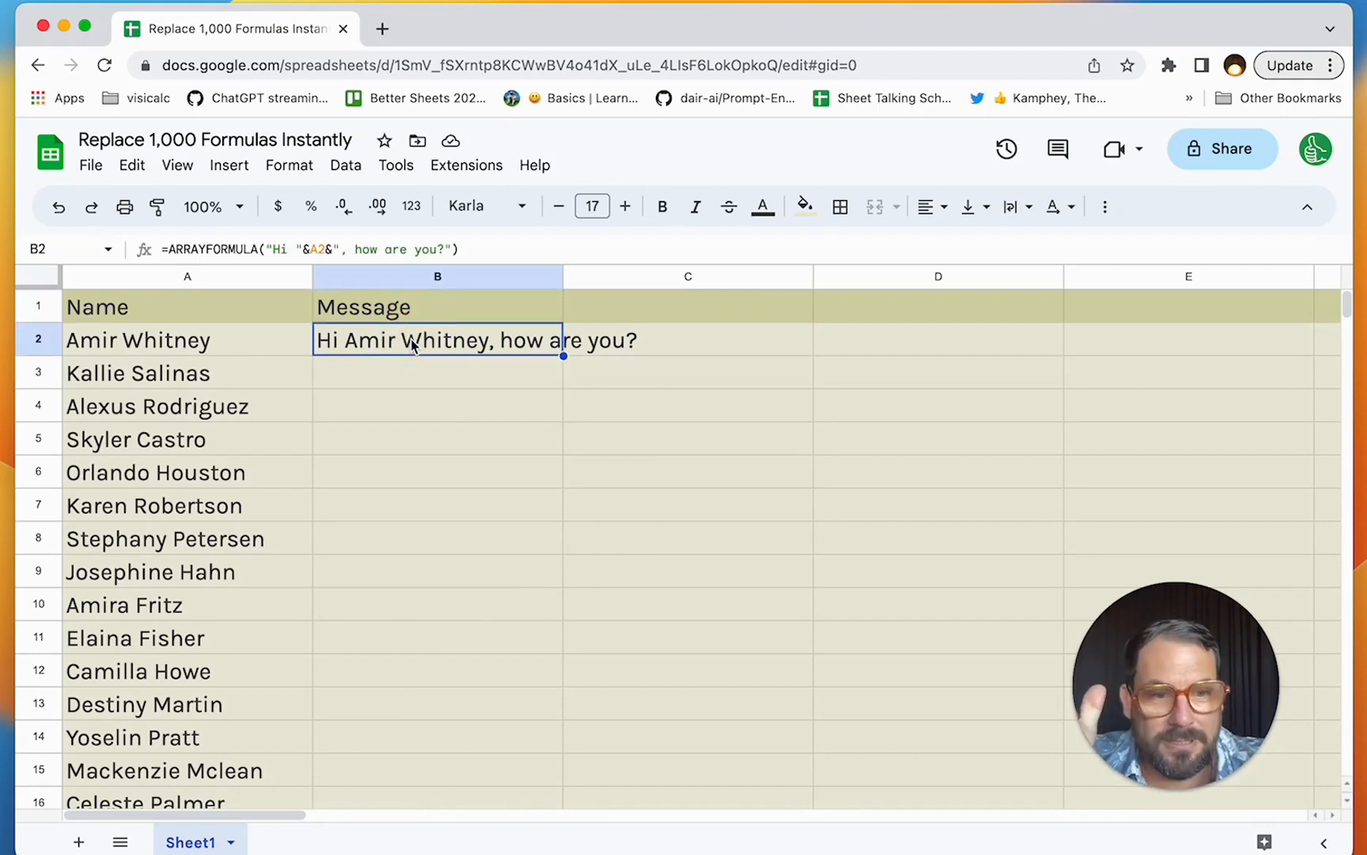
pyautogui.doubleClick(394, 344)
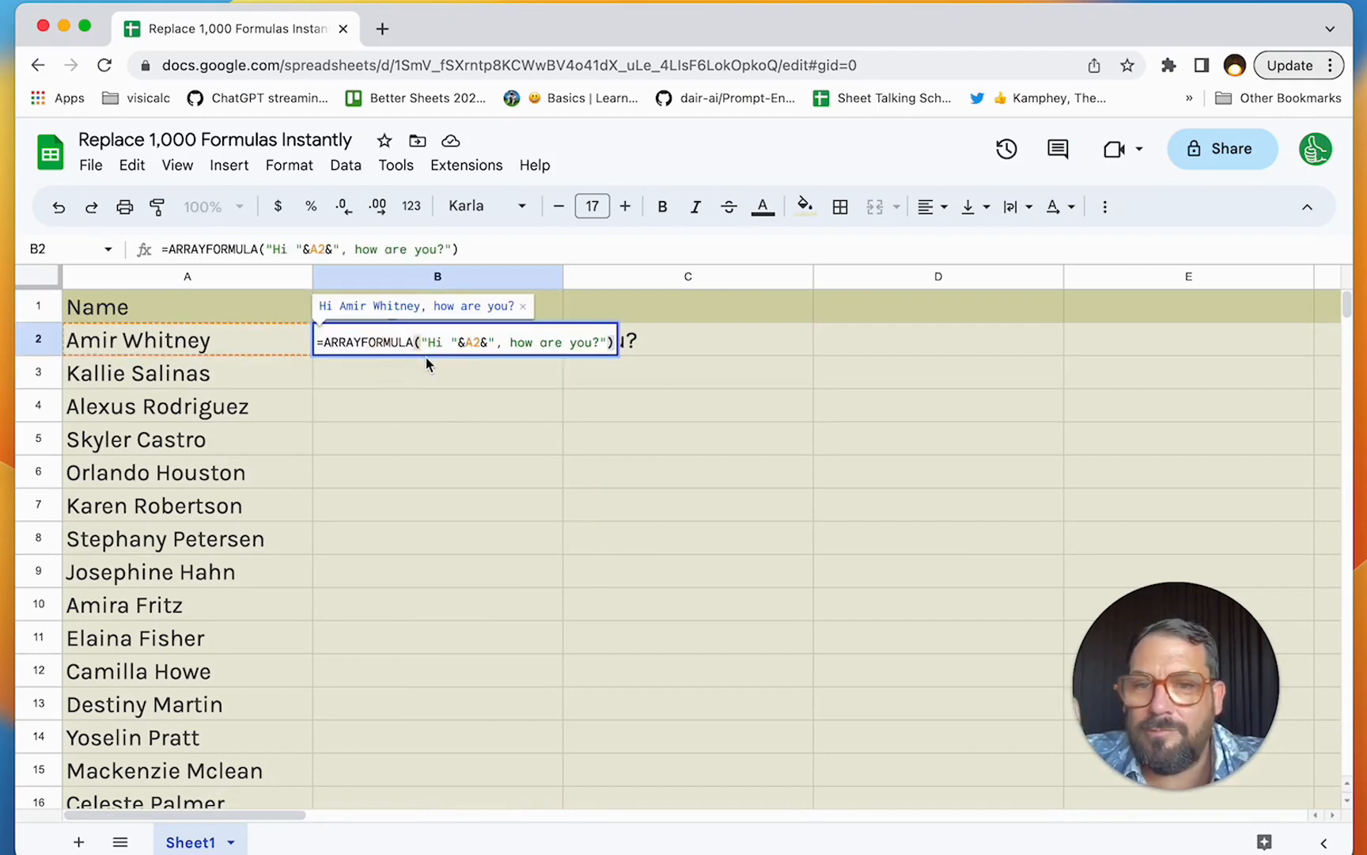
pyautogui.doubleClick(467, 342)
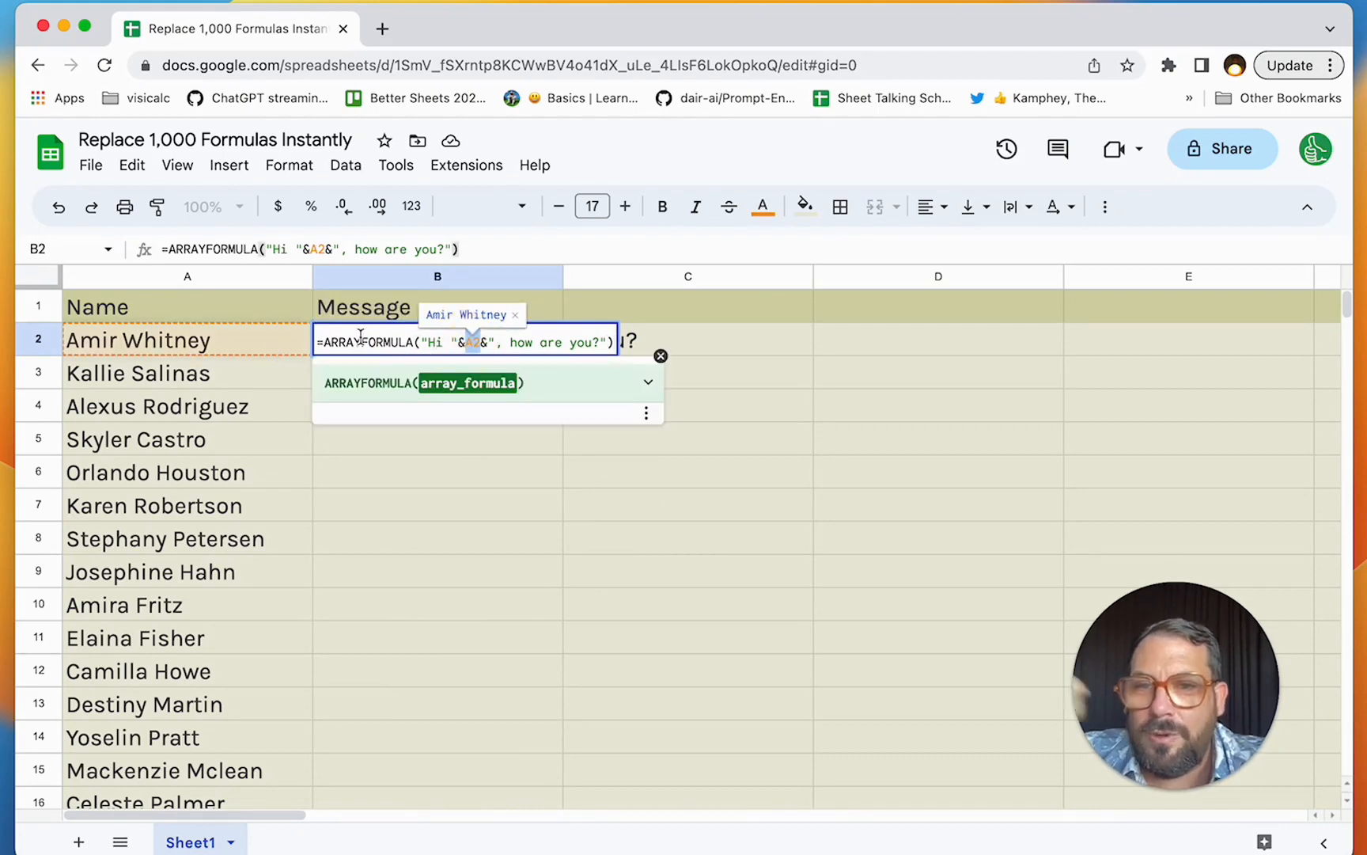
pyautogui.click(473, 342)
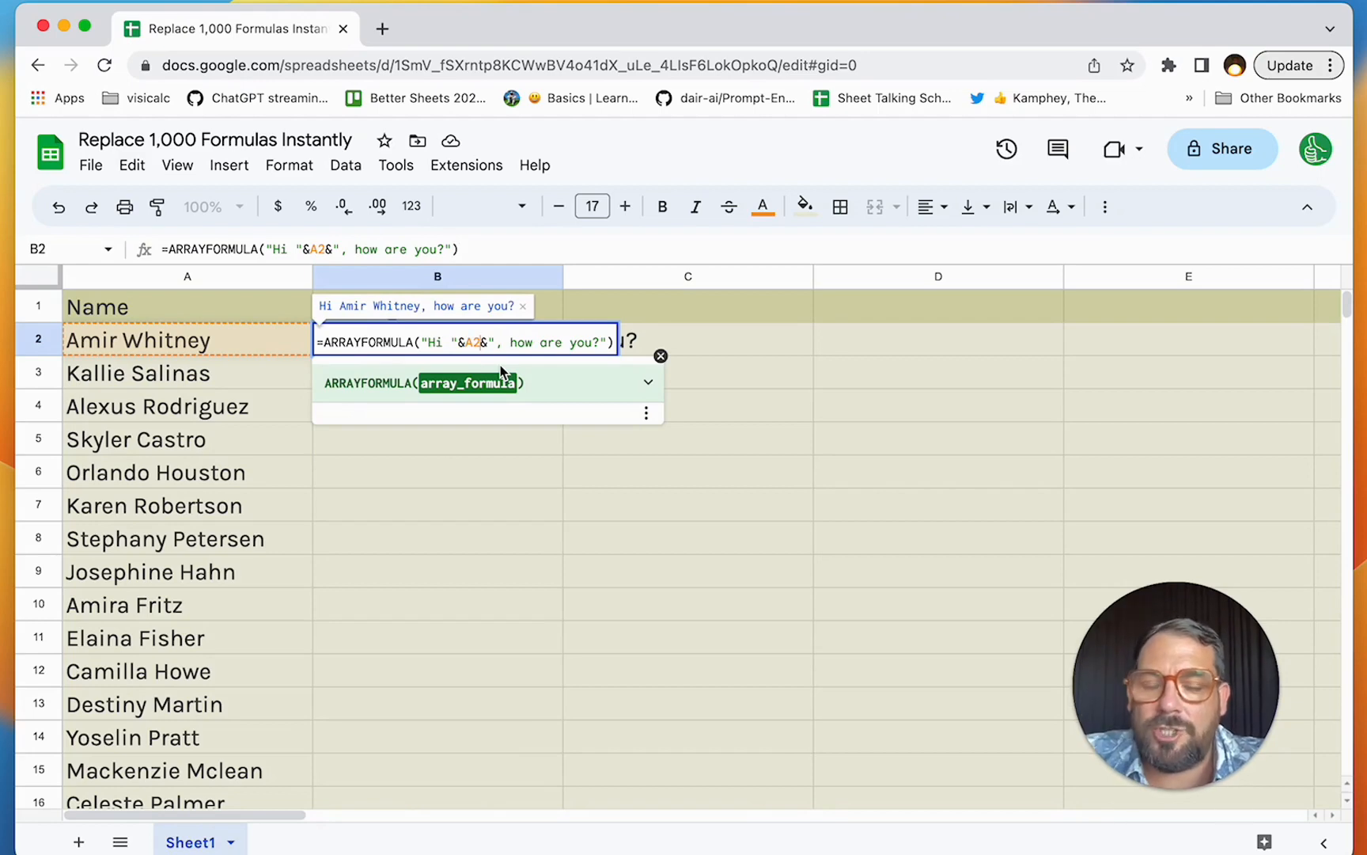
pyautogui.write(':')
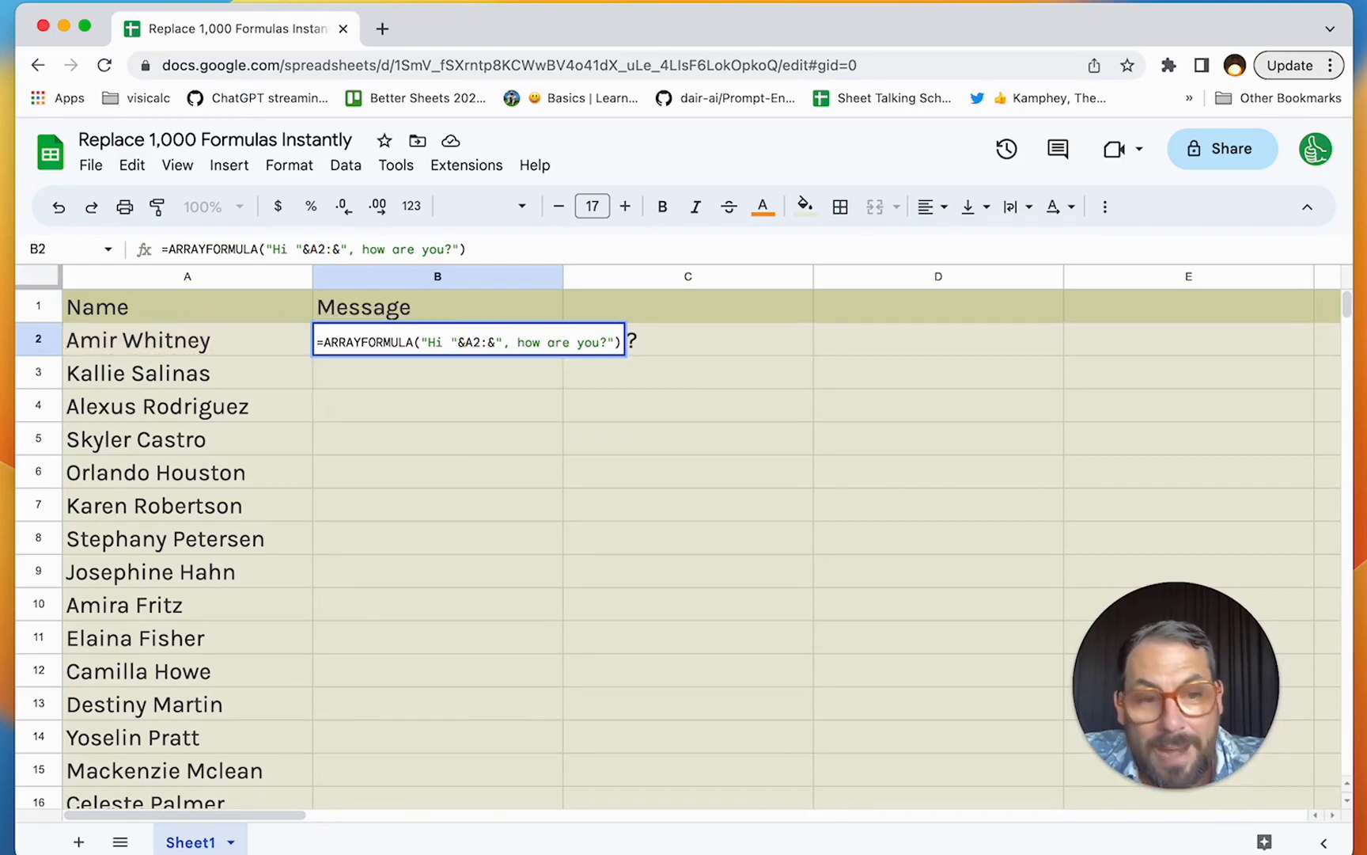
pyautogui.write('A')
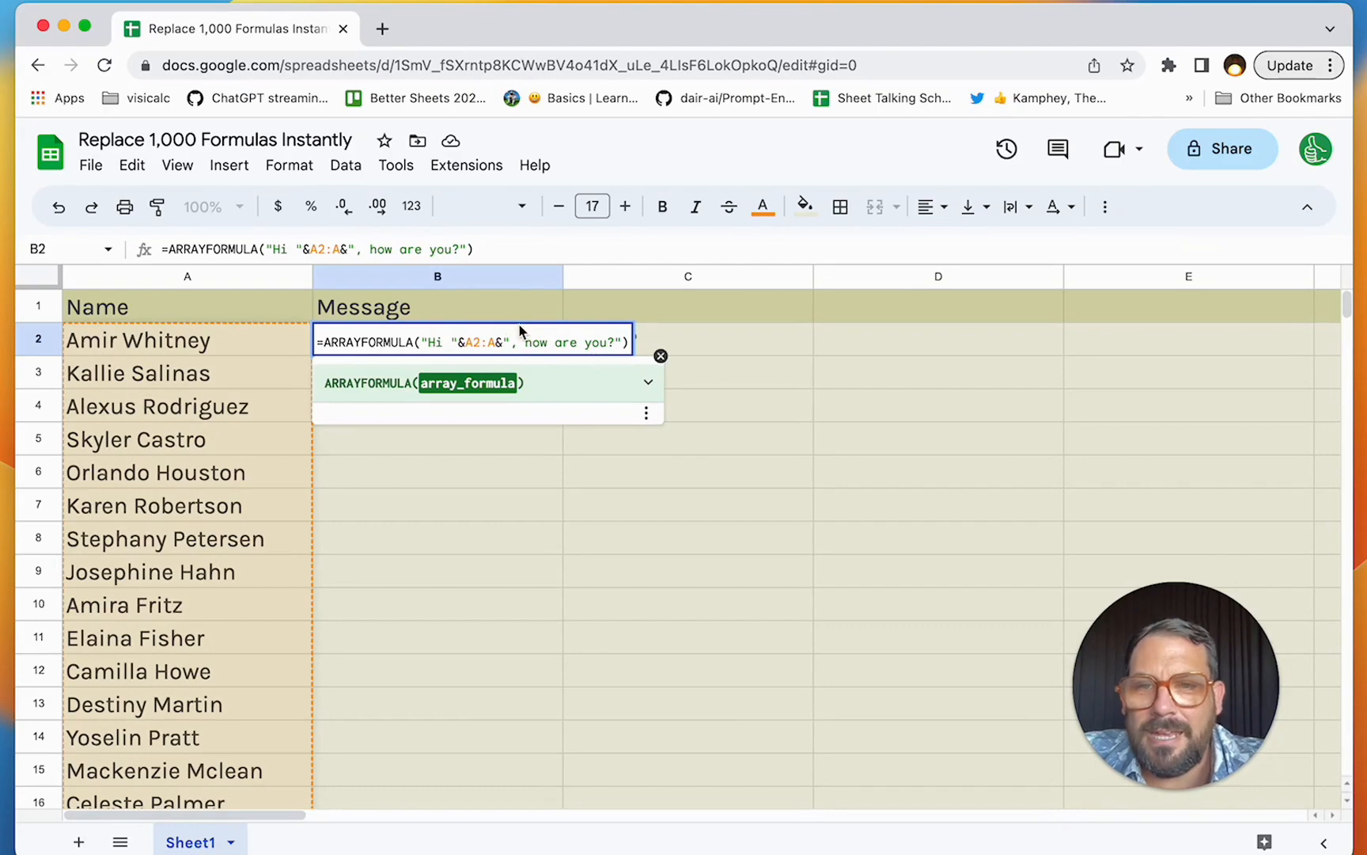
pyautogui.press('Return')
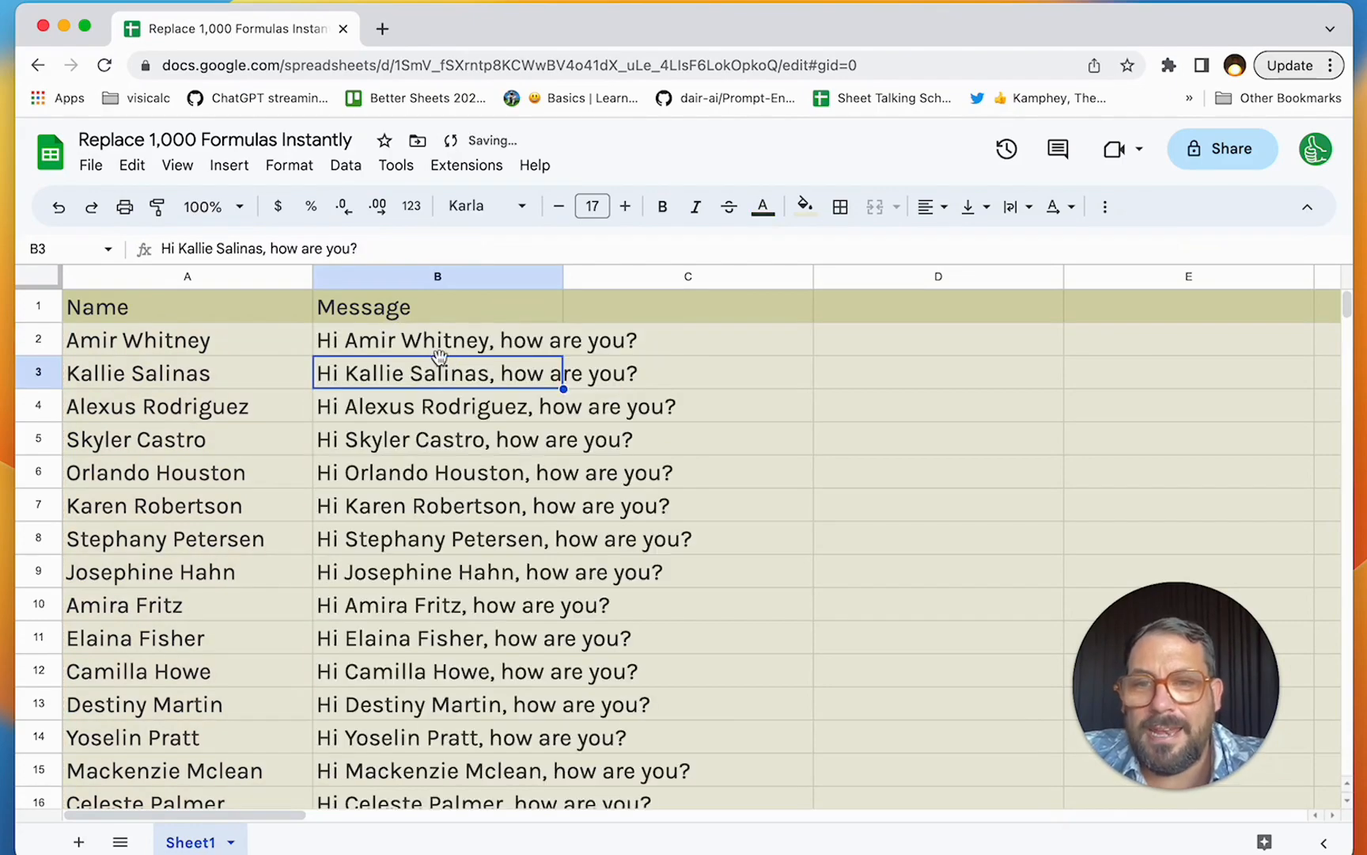
# - Examine the messages down column B and compare their cell contents with the array formula in B2
pyautogui.click(410, 405)
pyautogui.moveTo(398, 473); pyautogui.dragTo(397, 495)
pyautogui.scroll(-2, 396, 498)
pyautogui.scroll(-2, 394, 499)
pyautogui.click(394, 501)
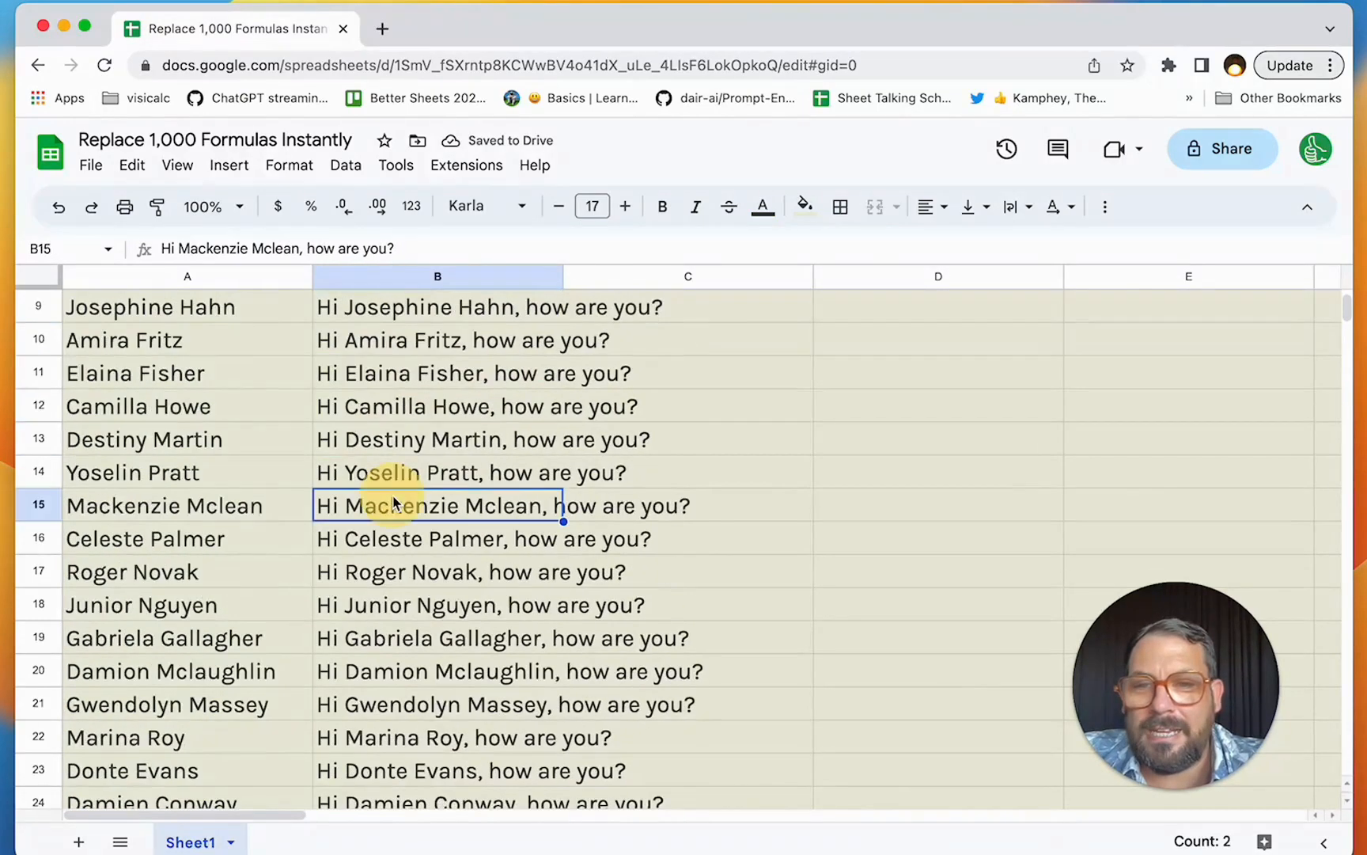
pyautogui.scroll(-15, 394, 500)
pyautogui.click(394, 503)
pyautogui.scroll(16, 394, 503)
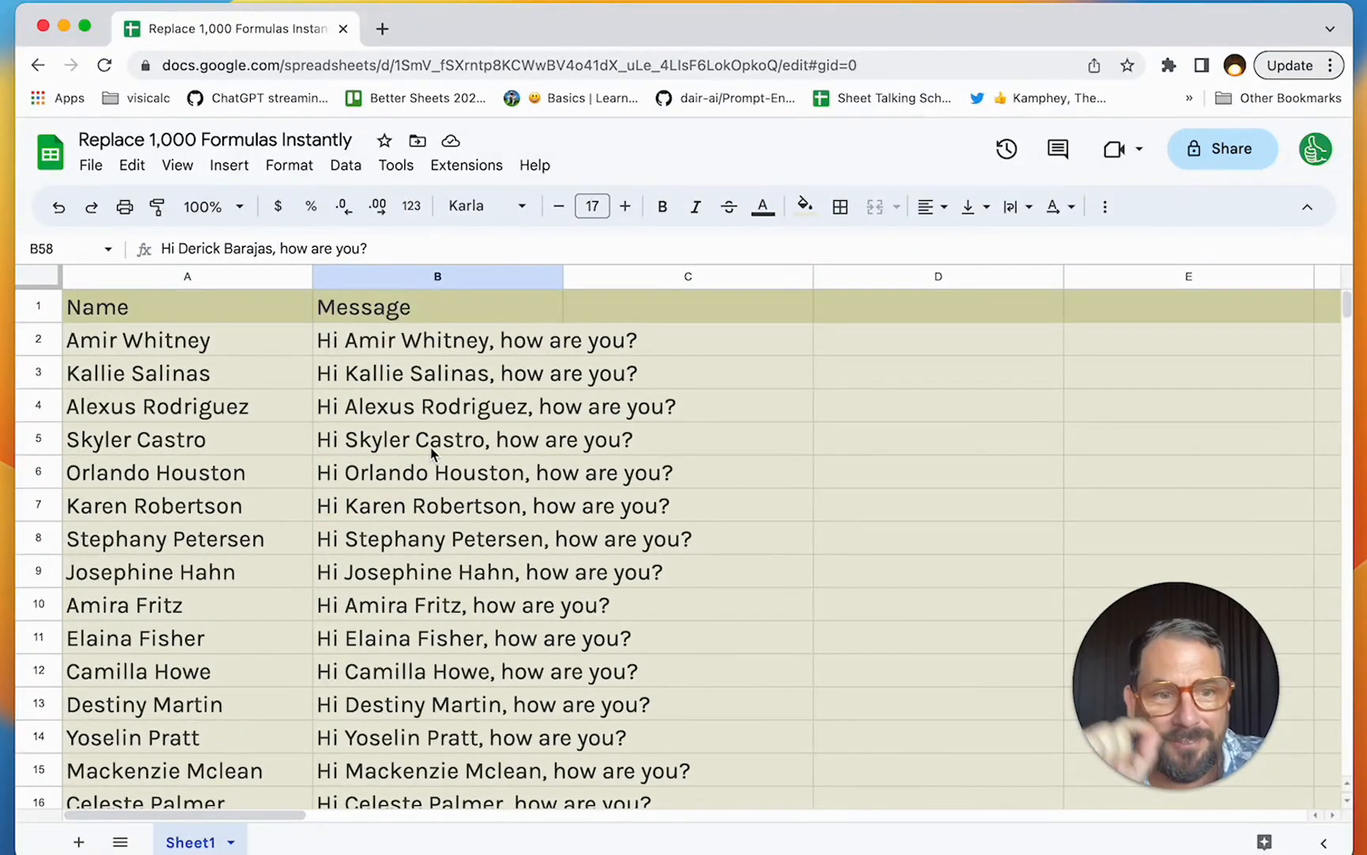
pyautogui.click(472, 344)
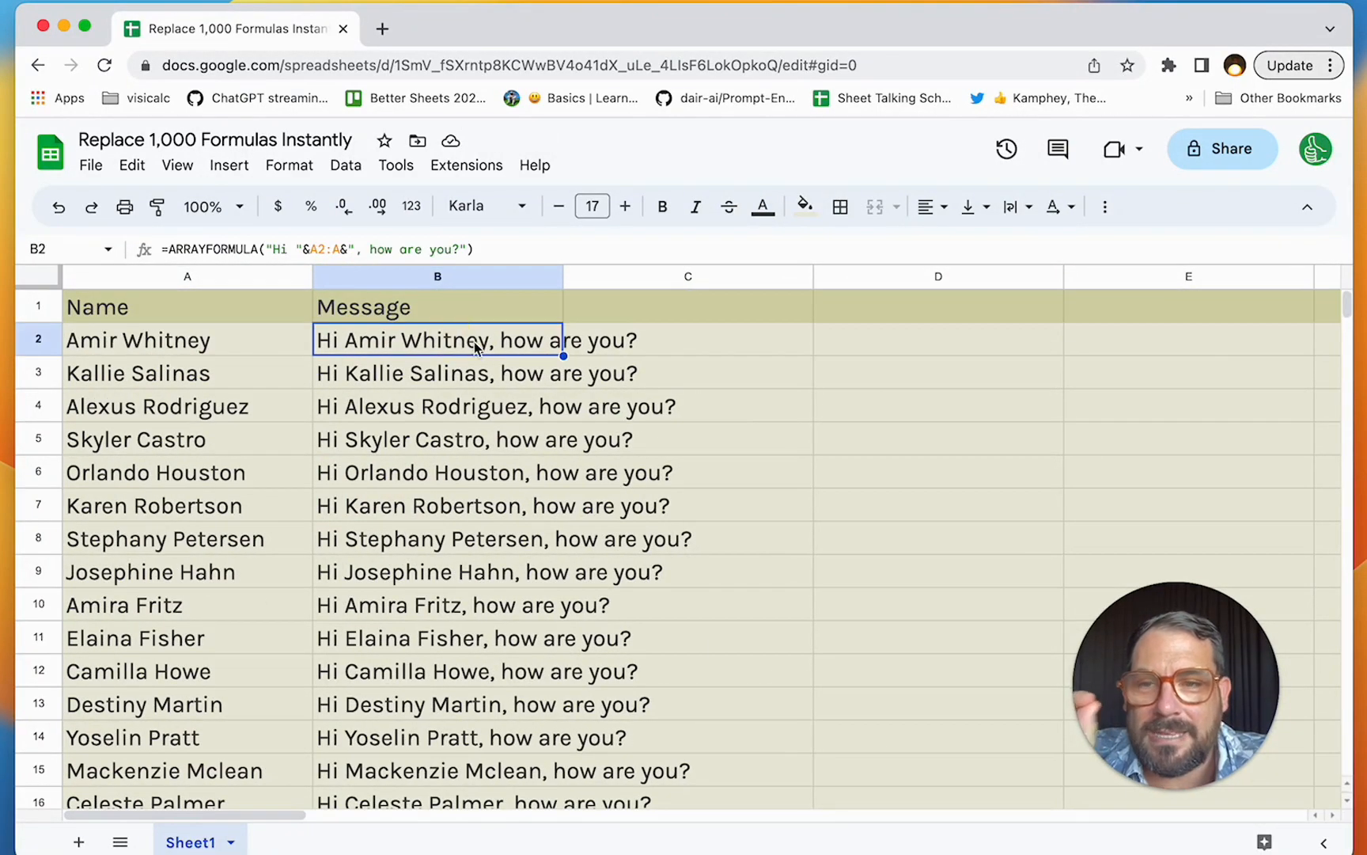
pyautogui.click(647, 352)
pyautogui.click(870, 361)
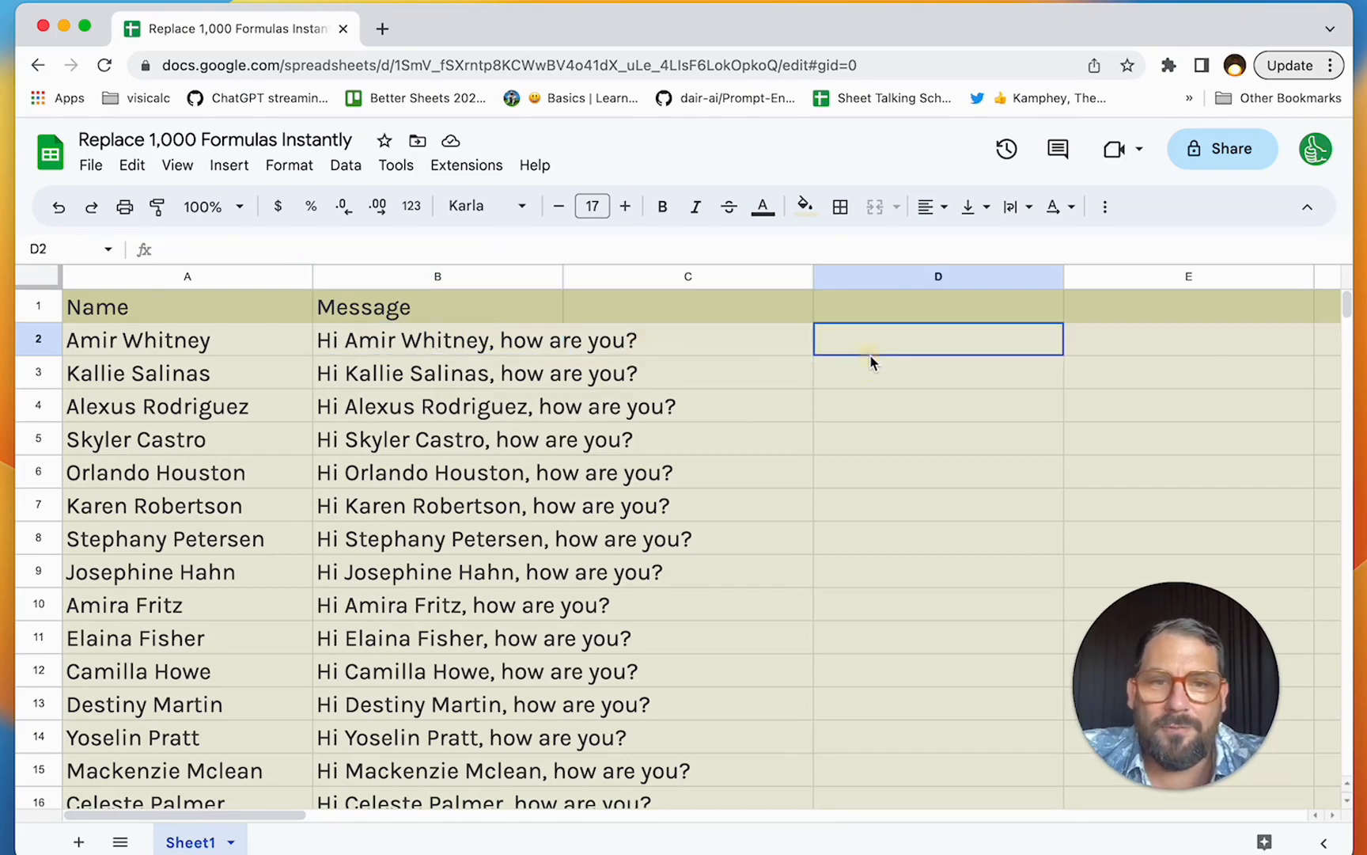
# - Freeze the header row with Name and Message above the data
pyautogui.rightClick(547, 279)
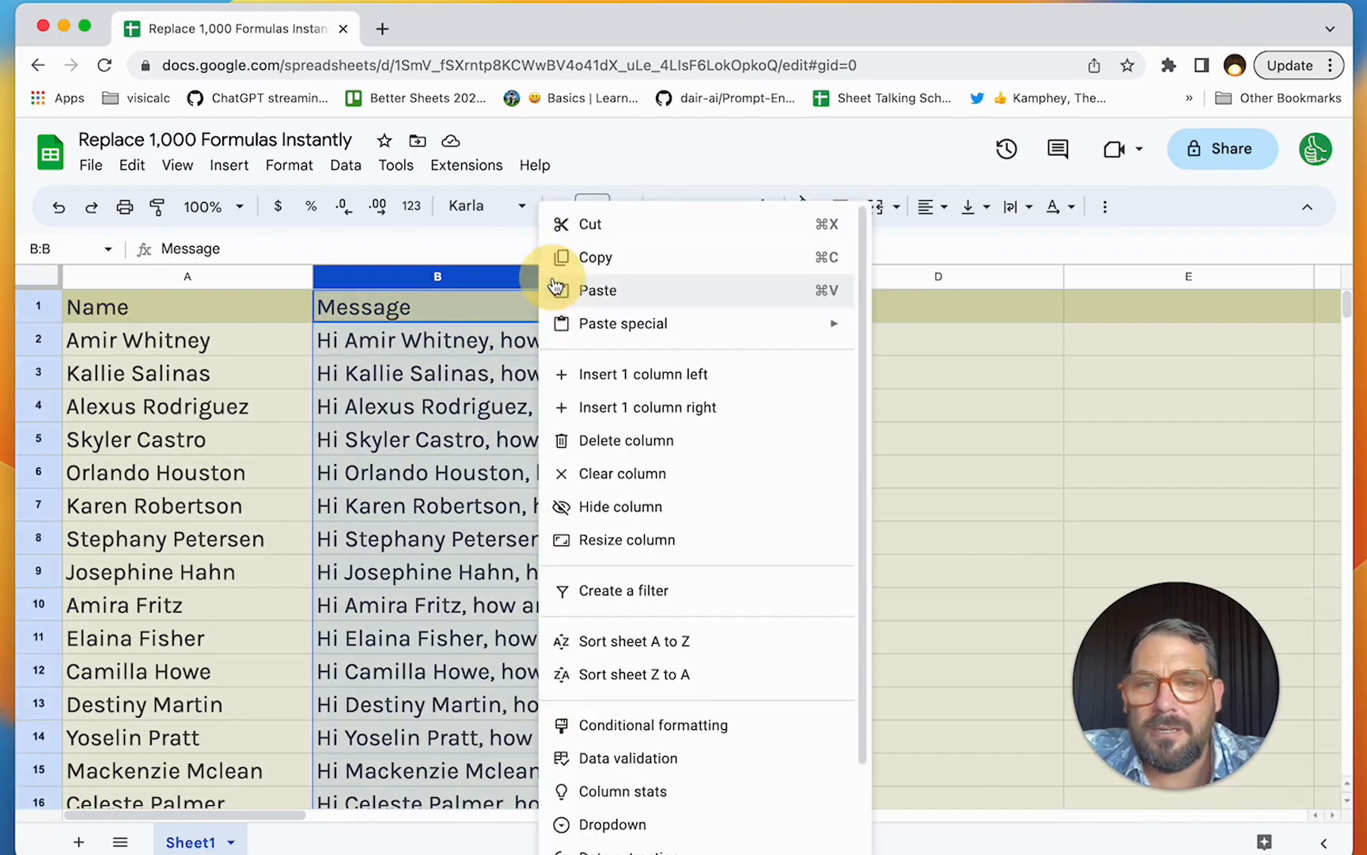
pyautogui.click(475, 342)
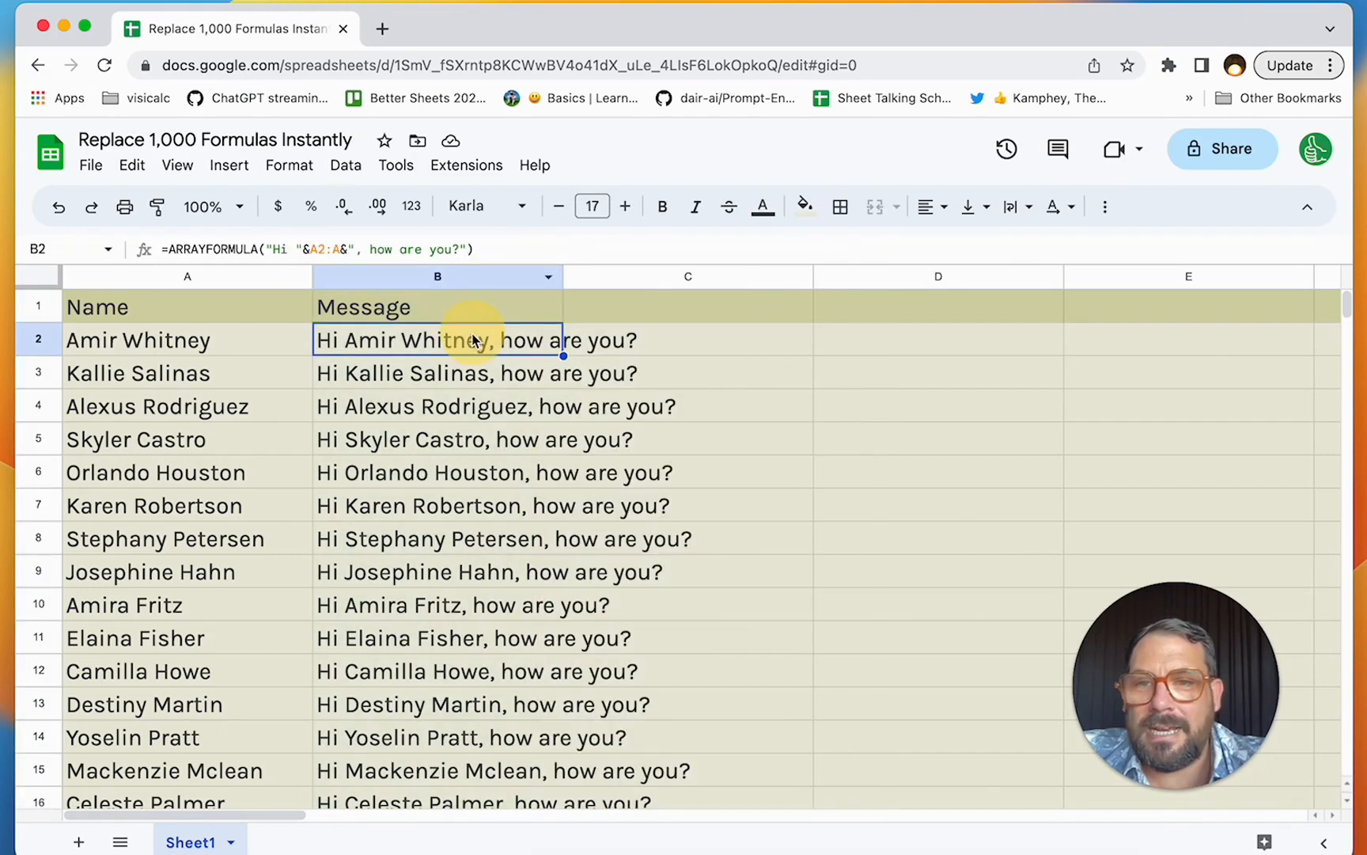
pyautogui.click(38, 291)
pyautogui.moveTo(39, 288); pyautogui.dragTo(38, 324)
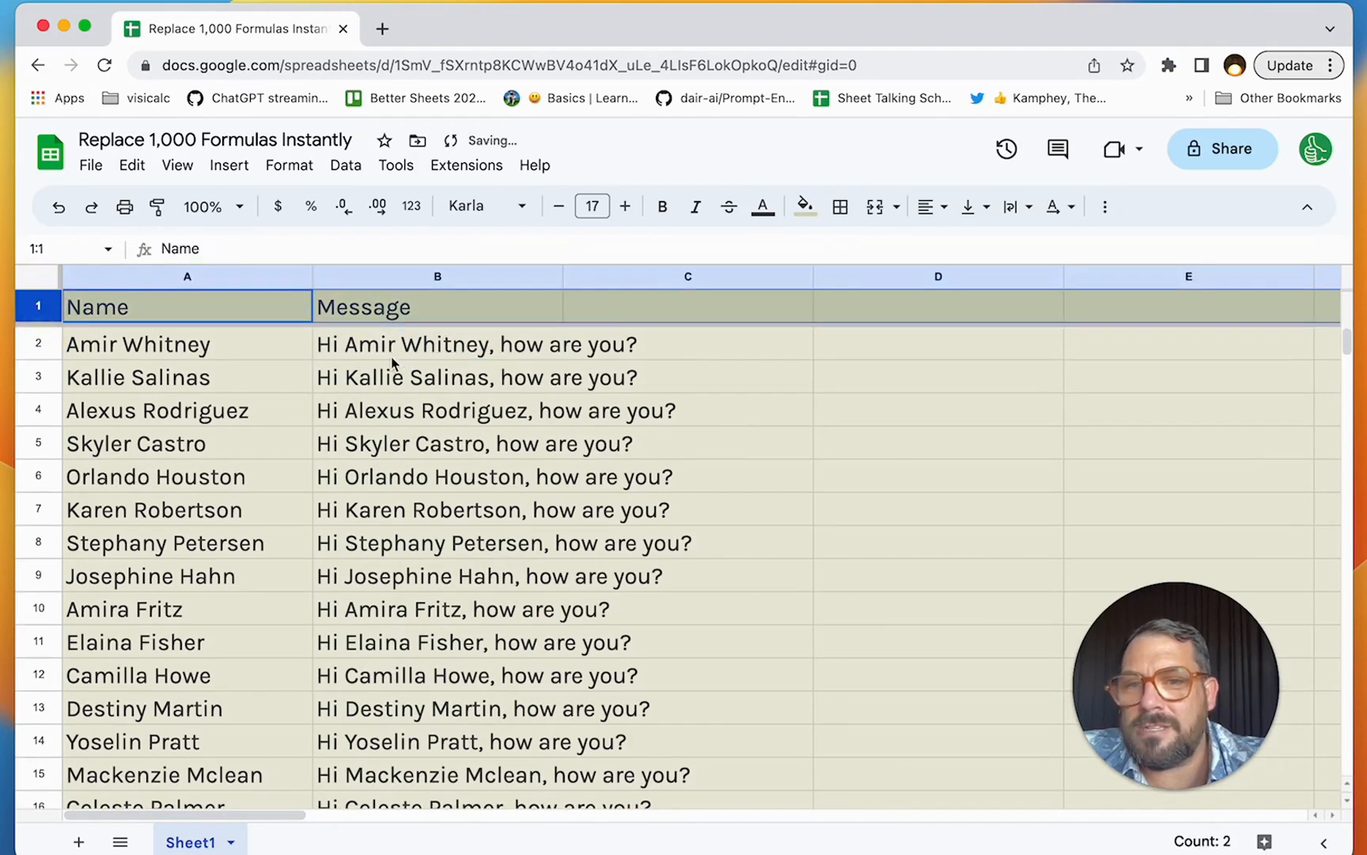
pyautogui.click(392, 358)
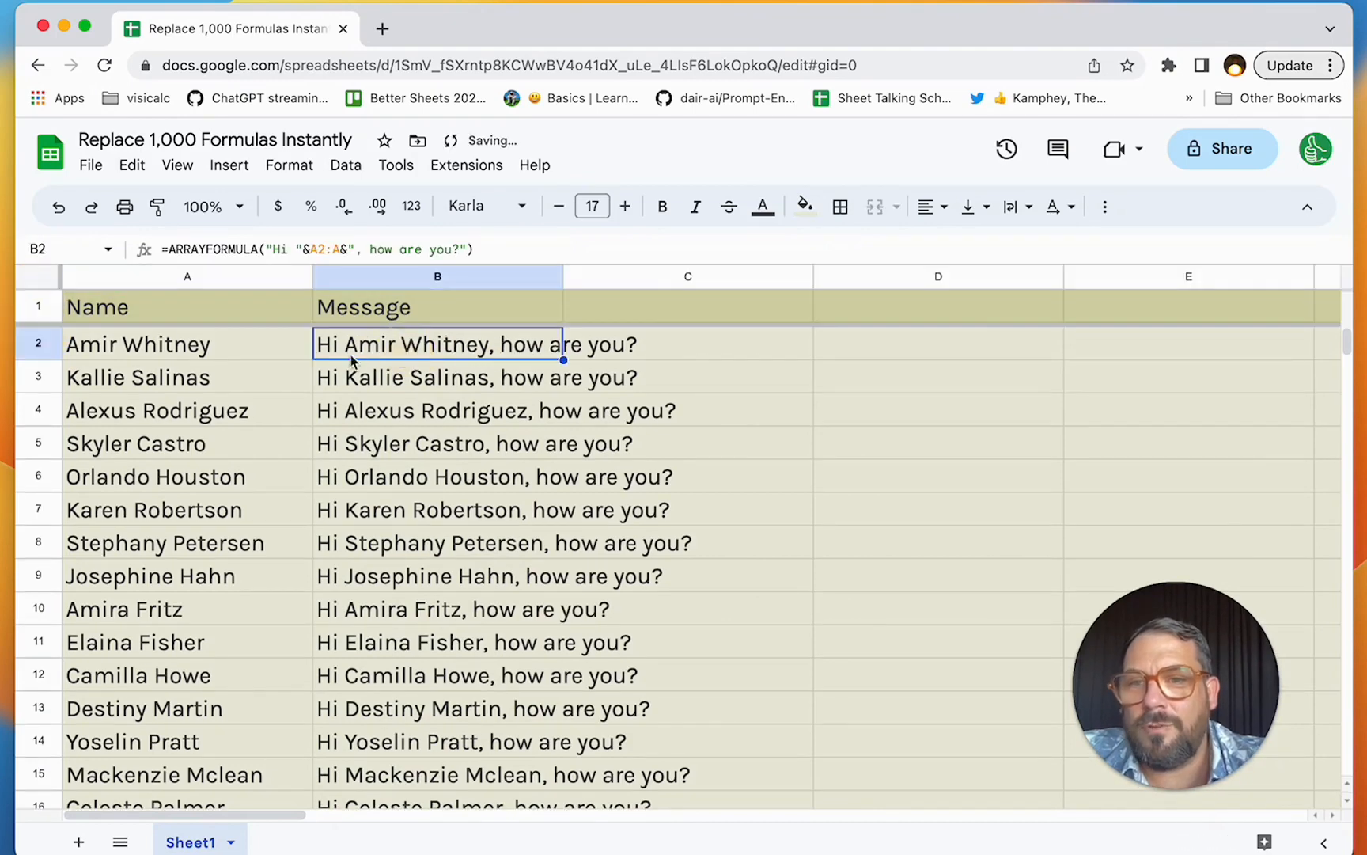
# - Sort the sheet Z to A by the Message column and locate the cell that holds the array formula
pyautogui.click(552, 278)
pyautogui.click(608, 669)
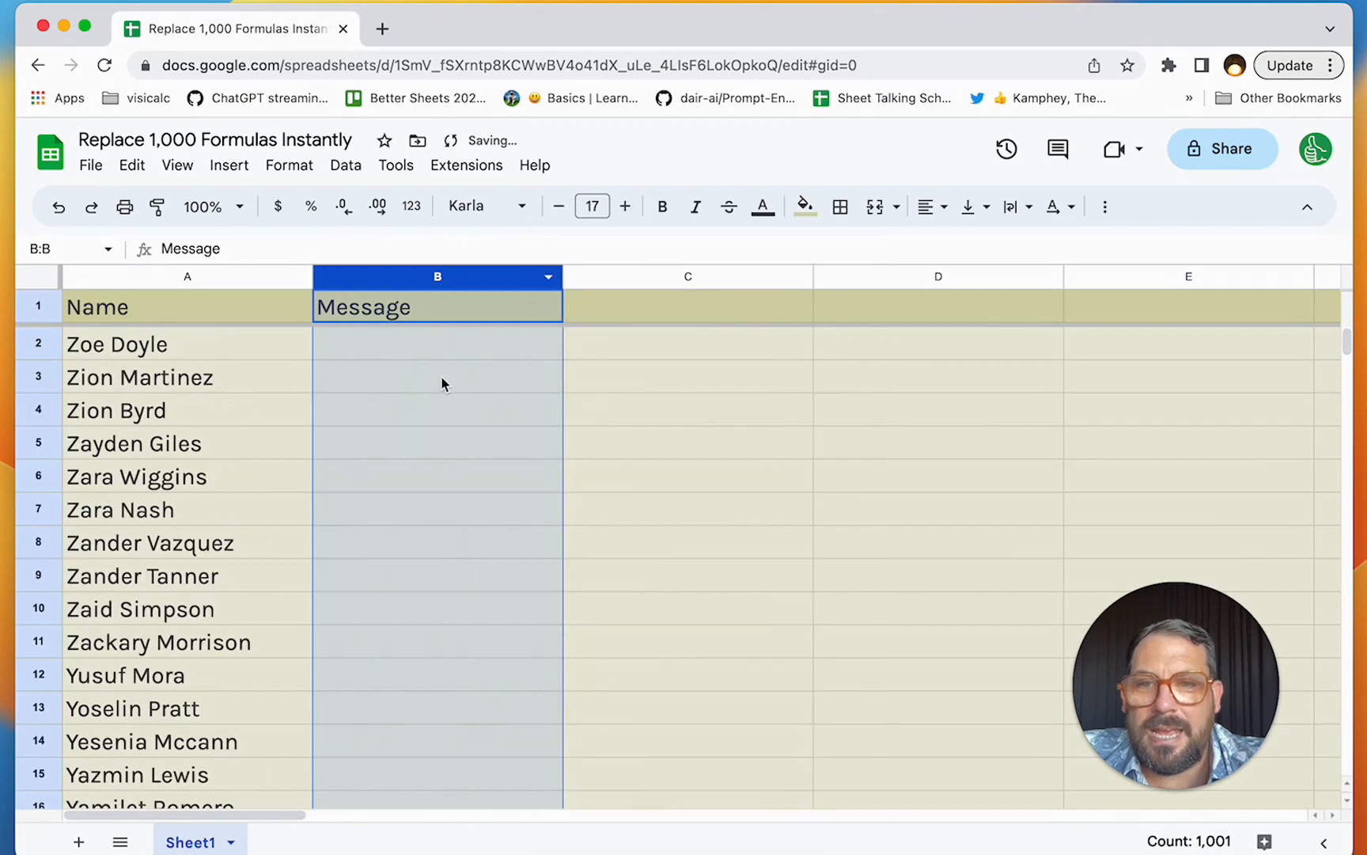
pyautogui.click(418, 354)
pyautogui.hotkey('ctrl', 'Down')
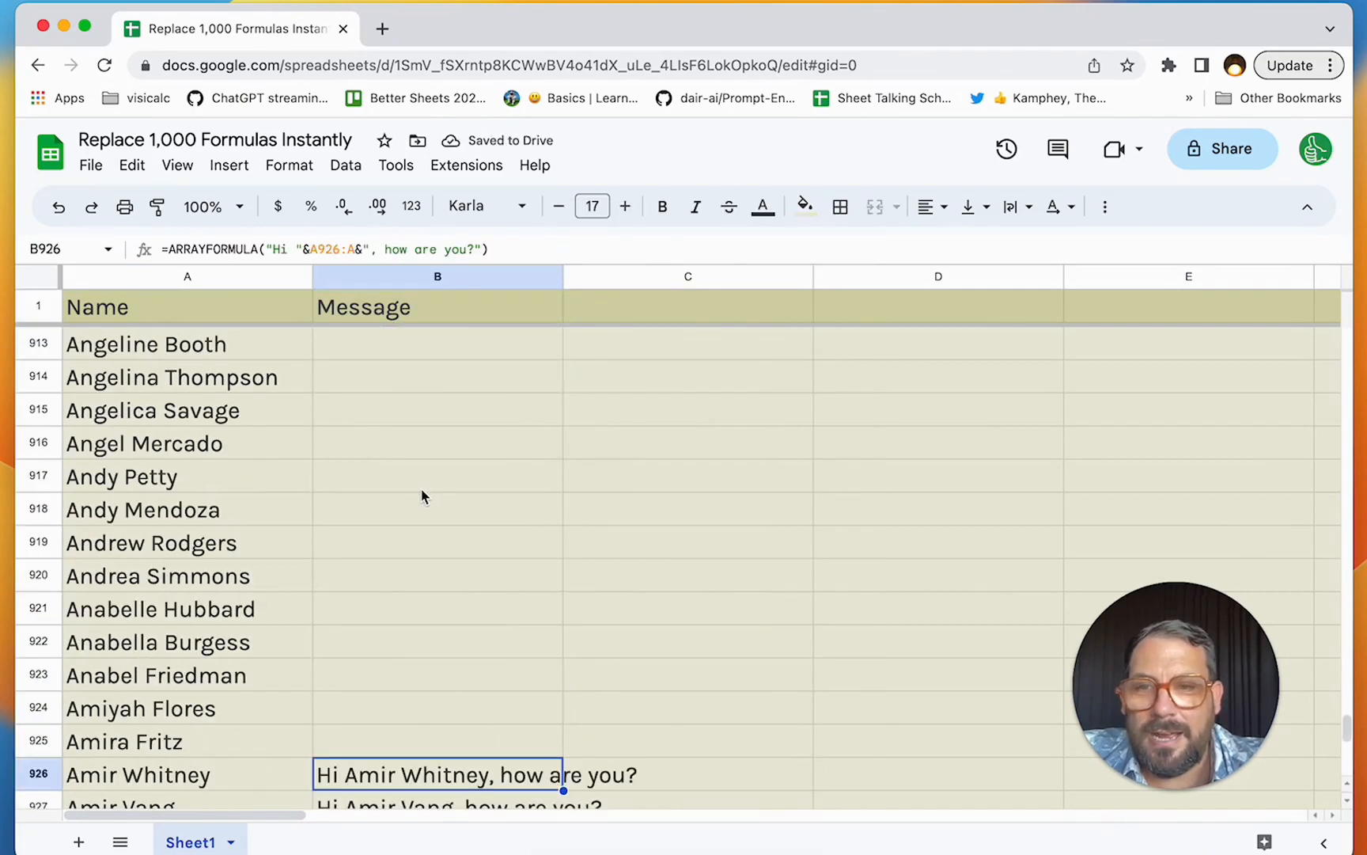
pyautogui.press('Down')
pyautogui.press('Up')
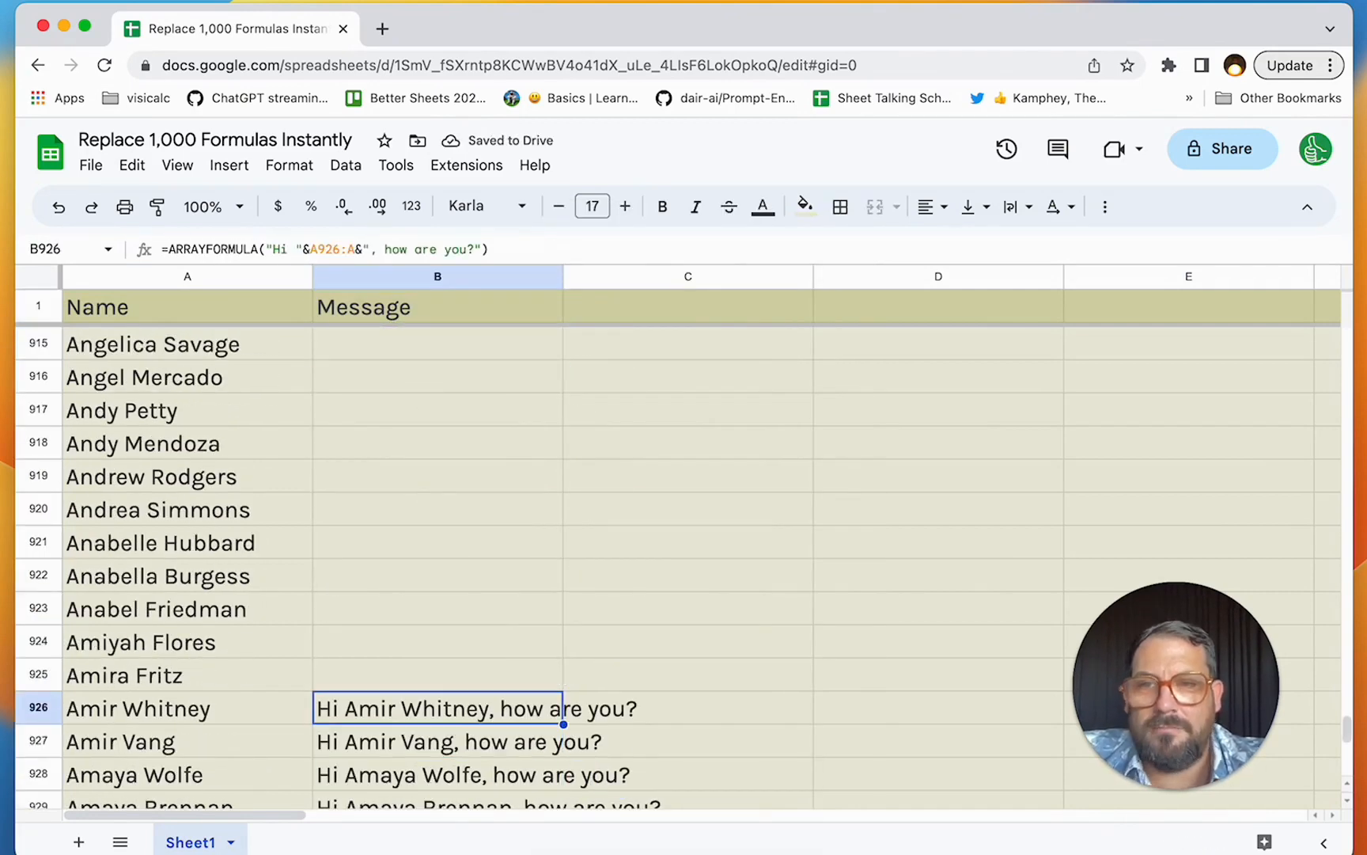
# - Try to move the array formula from B926 to B2 by copying it, clearing its cell and pasting it
pyautogui.hotkey('ctrl', 'c')
pyautogui.press('Delete')
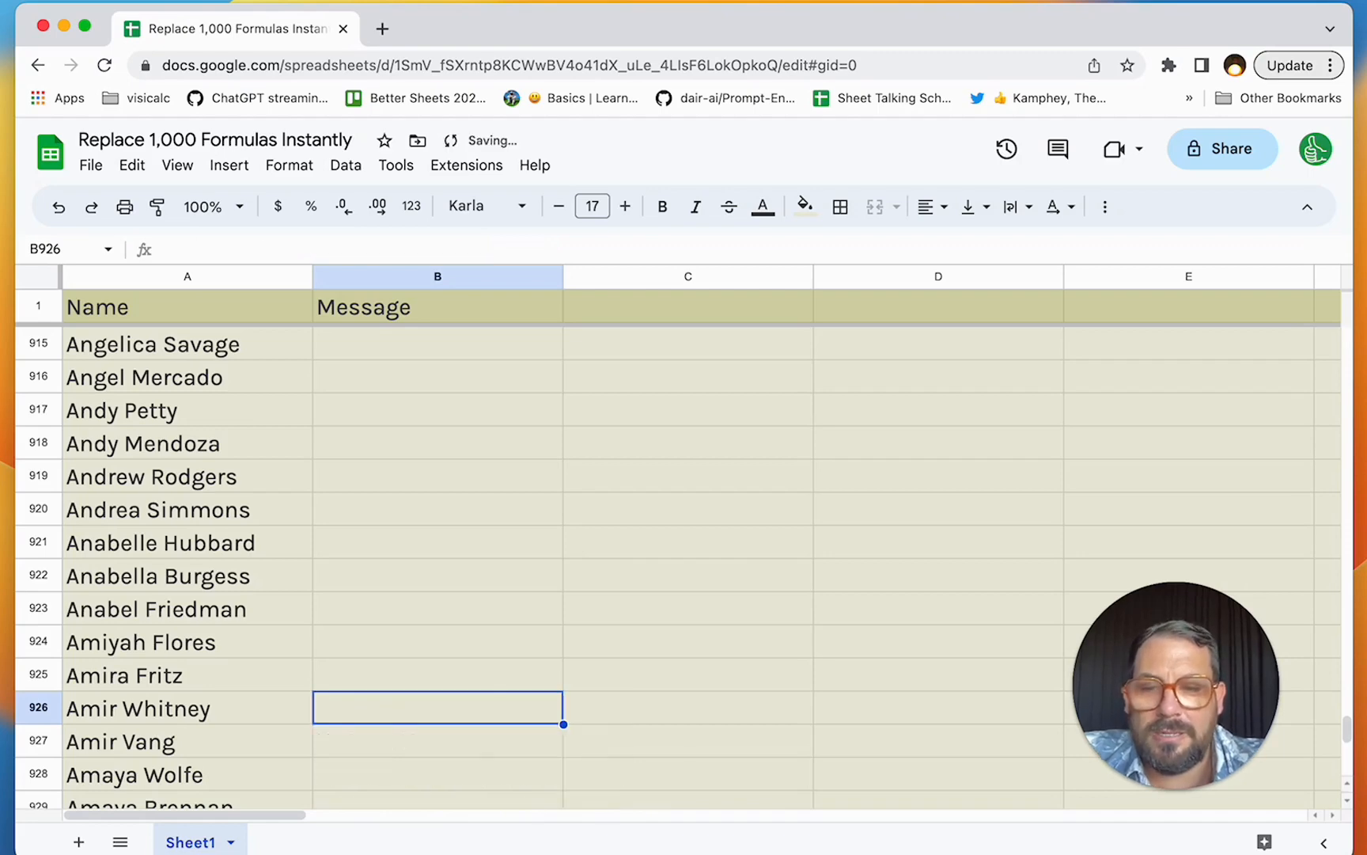
pyautogui.hotkey('ctrl', 'Up')
pyautogui.press('Down')
pyautogui.hotkey('ctrl', 'v')
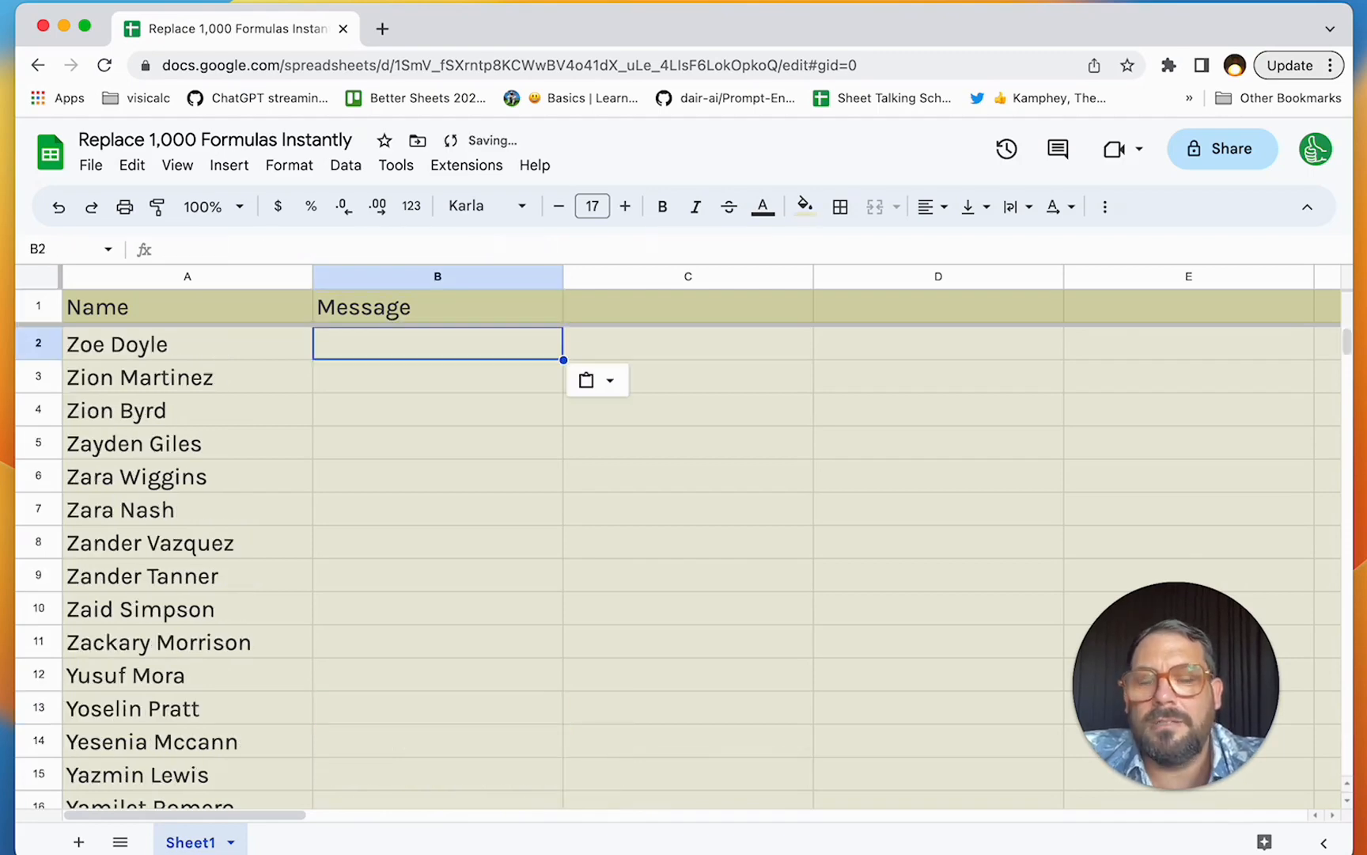
# - Undo the array formula's move and the Z to A sort of the sheet
pyautogui.press('Down')
pyautogui.hotkey('ctrl', 'z')
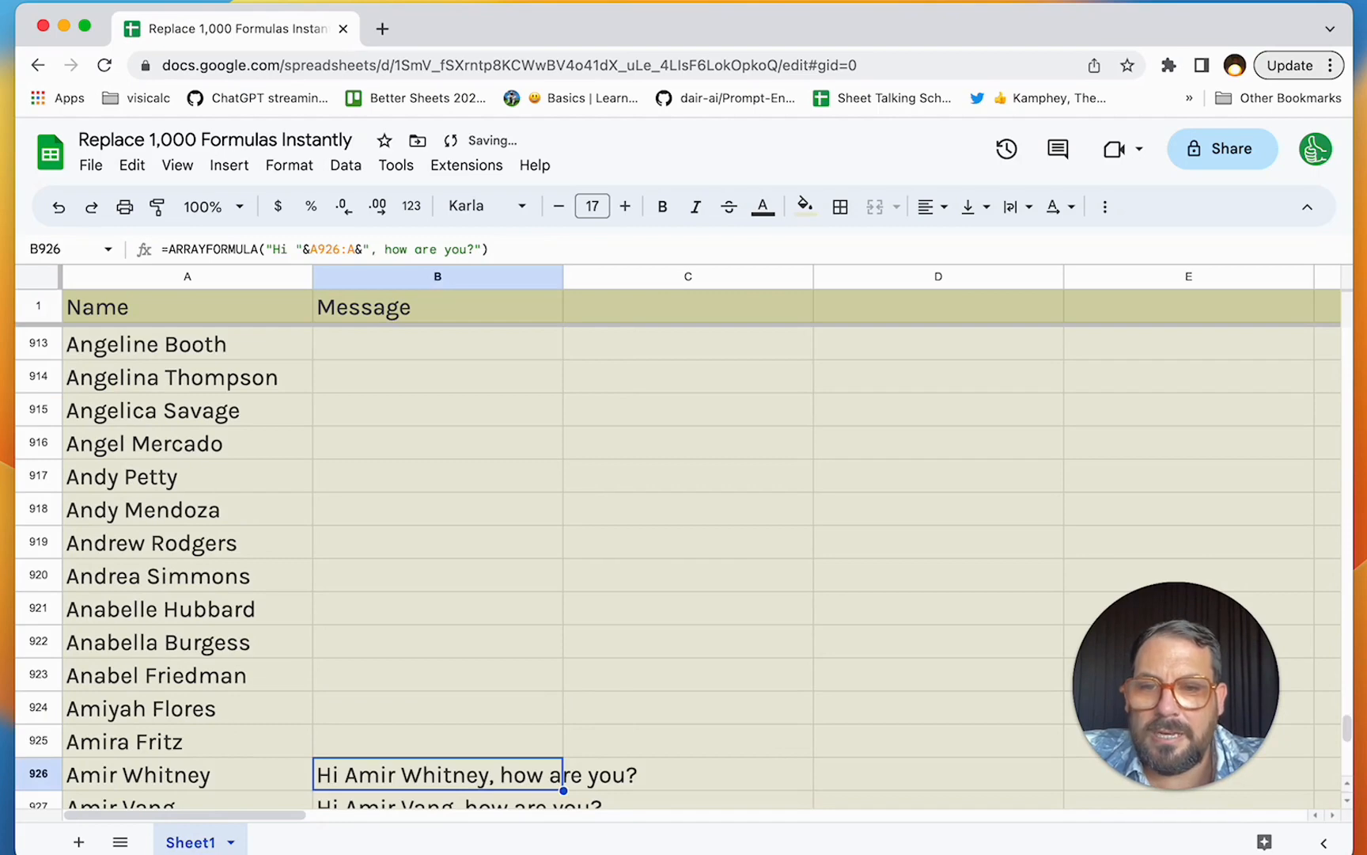
pyautogui.press('Up')
pyautogui.hotkey('ctrl', 'z')
pyautogui.press('Down')
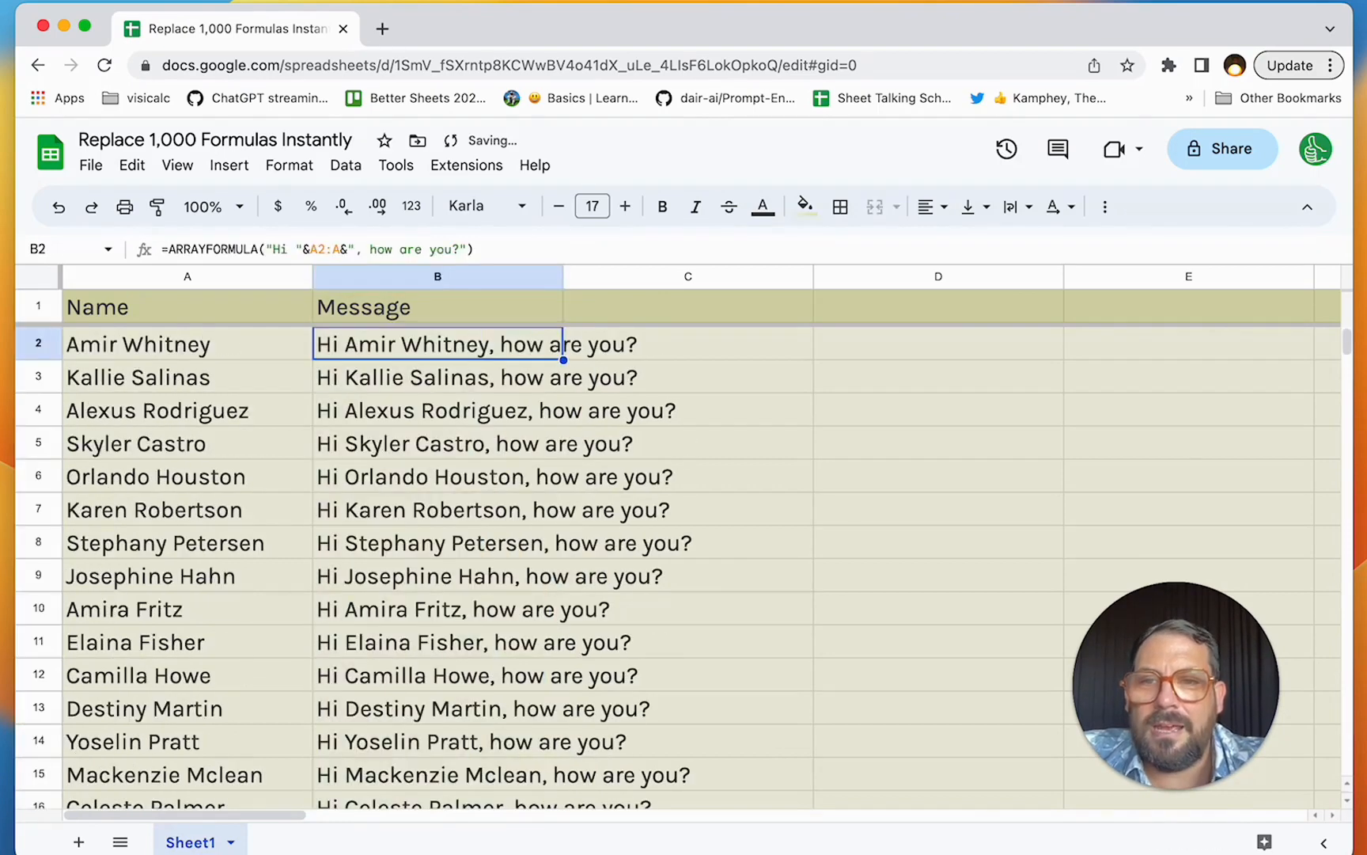
# - Enter =sort(A2:B,2,FALSE) in D2 to list the names and messages in descending message order
pyautogui.press('Right')
pyautogui.press('Right')
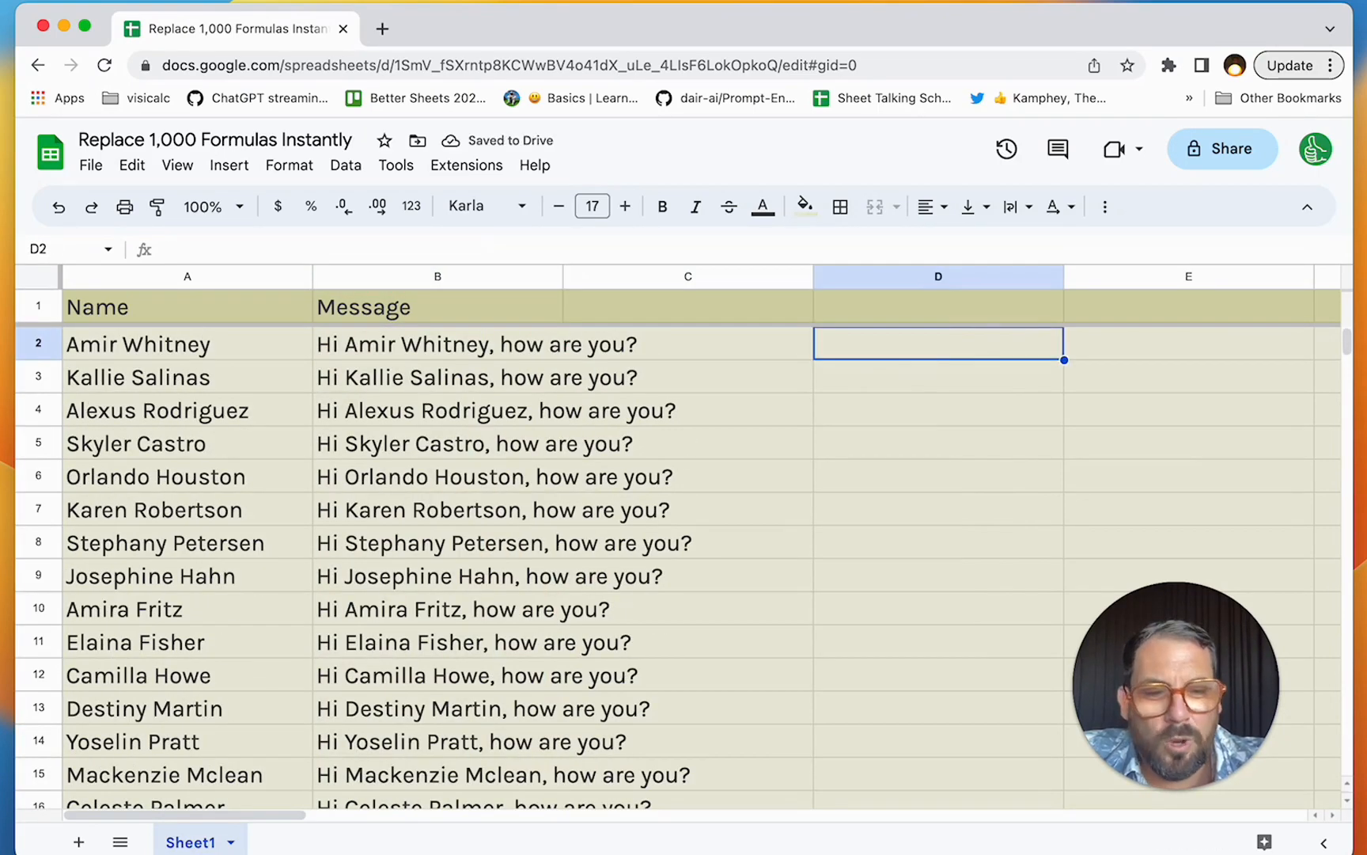
pyautogui.write('=sort(')
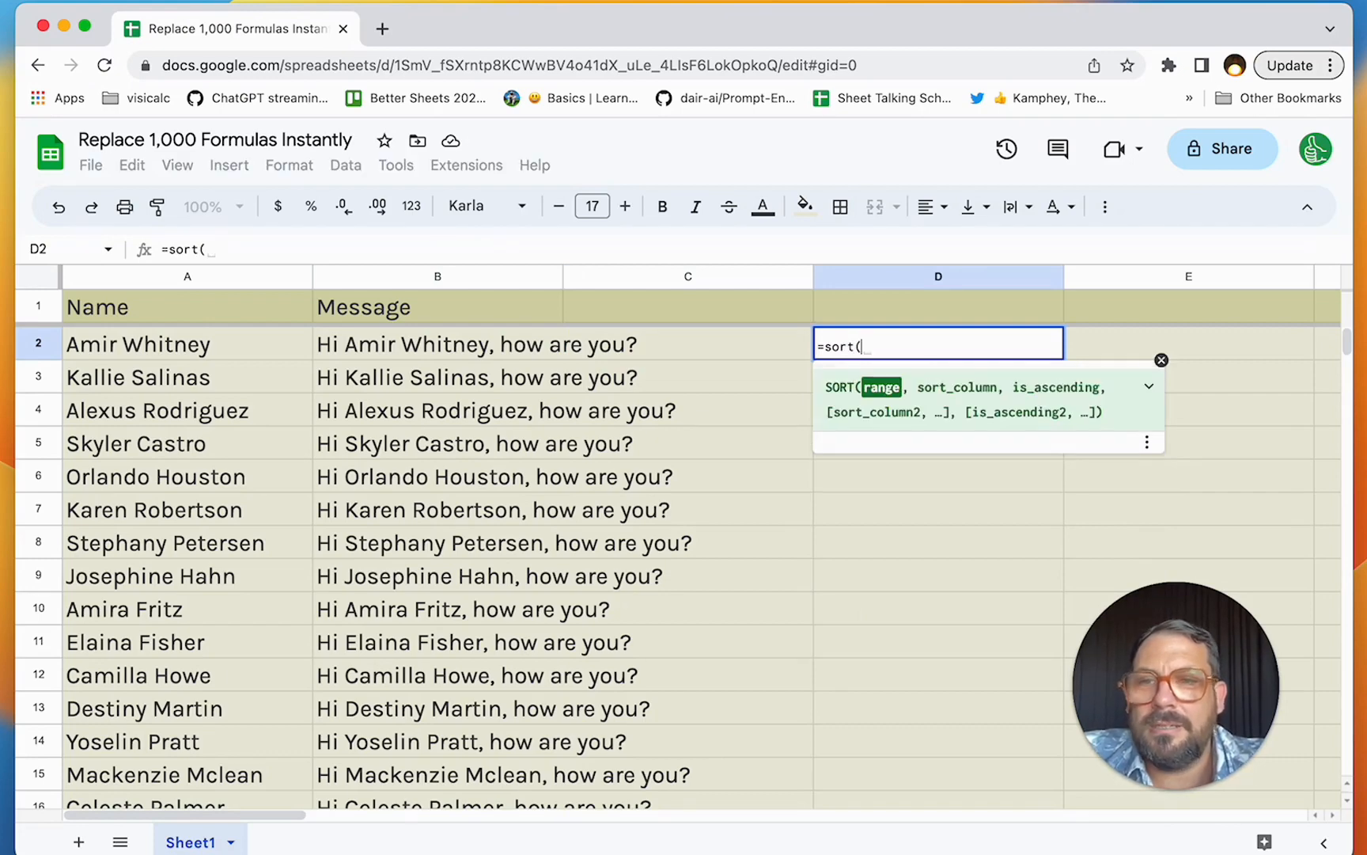
pyautogui.write('A:B,2')
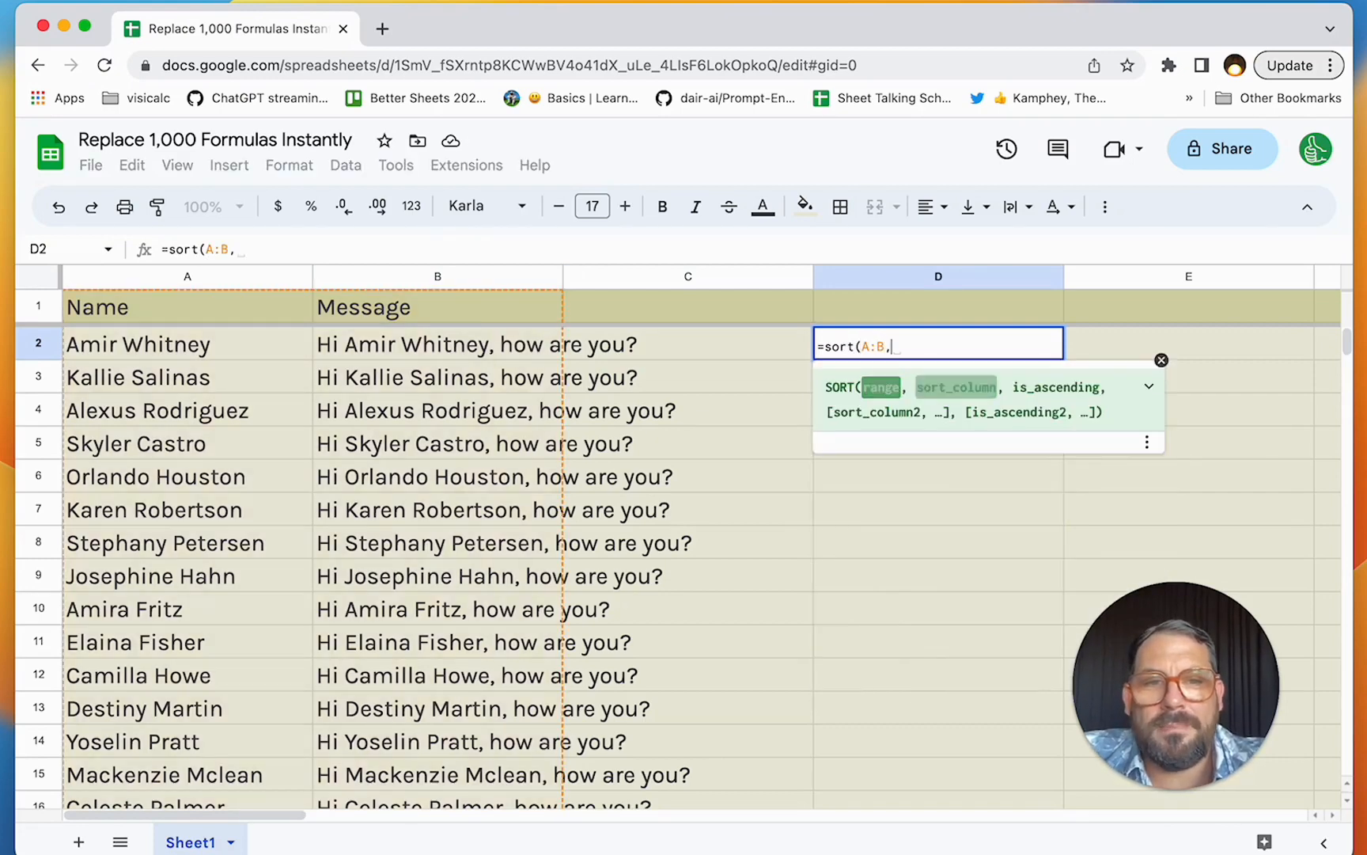
pyautogui.press('BackSpace')
pyautogui.press('BackSpace')
pyautogui.press('BackSpace')
pyautogui.press('BackSpace')
pyautogui.press('BackSpace')
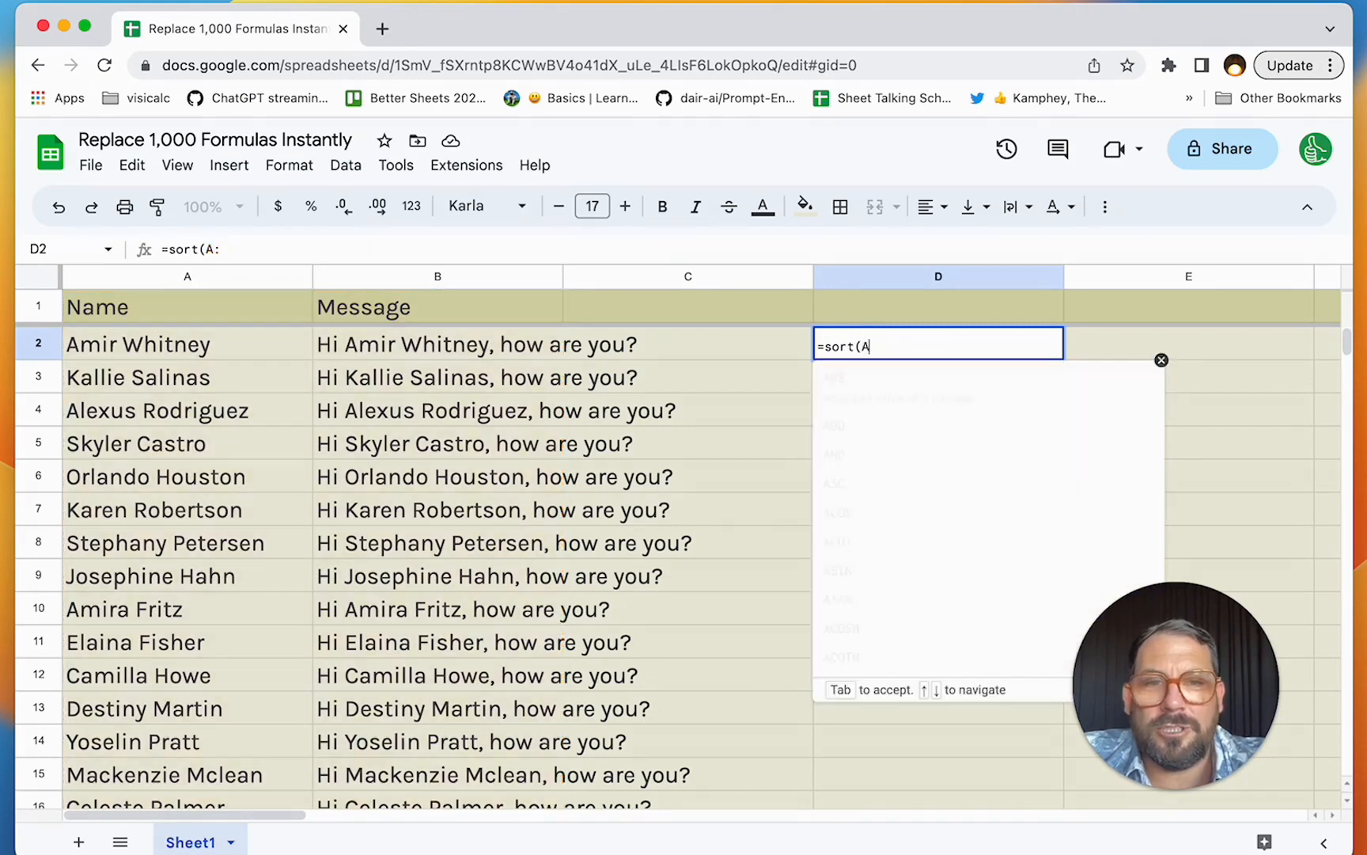
pyautogui.write('A2:B')
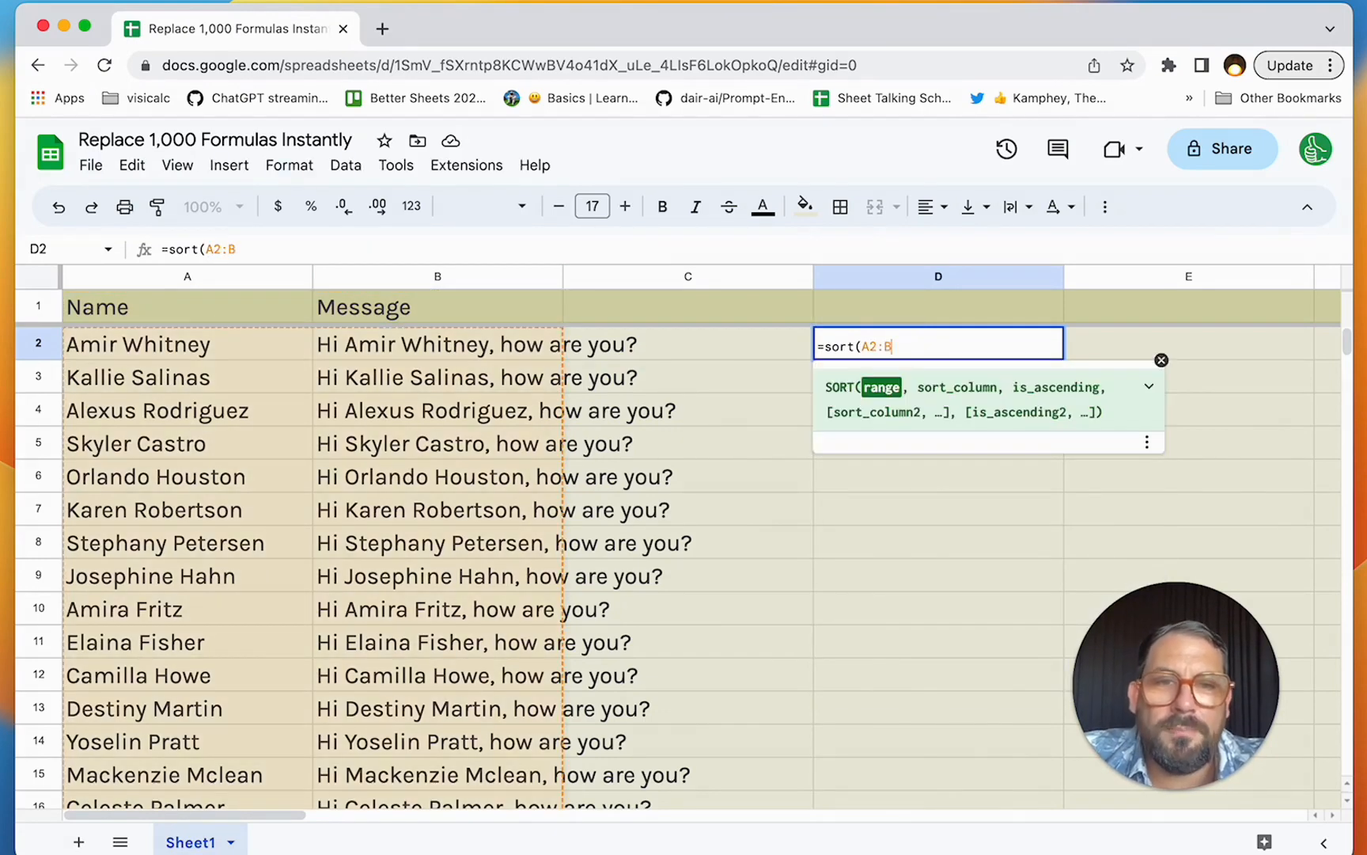
pyautogui.write(',2')
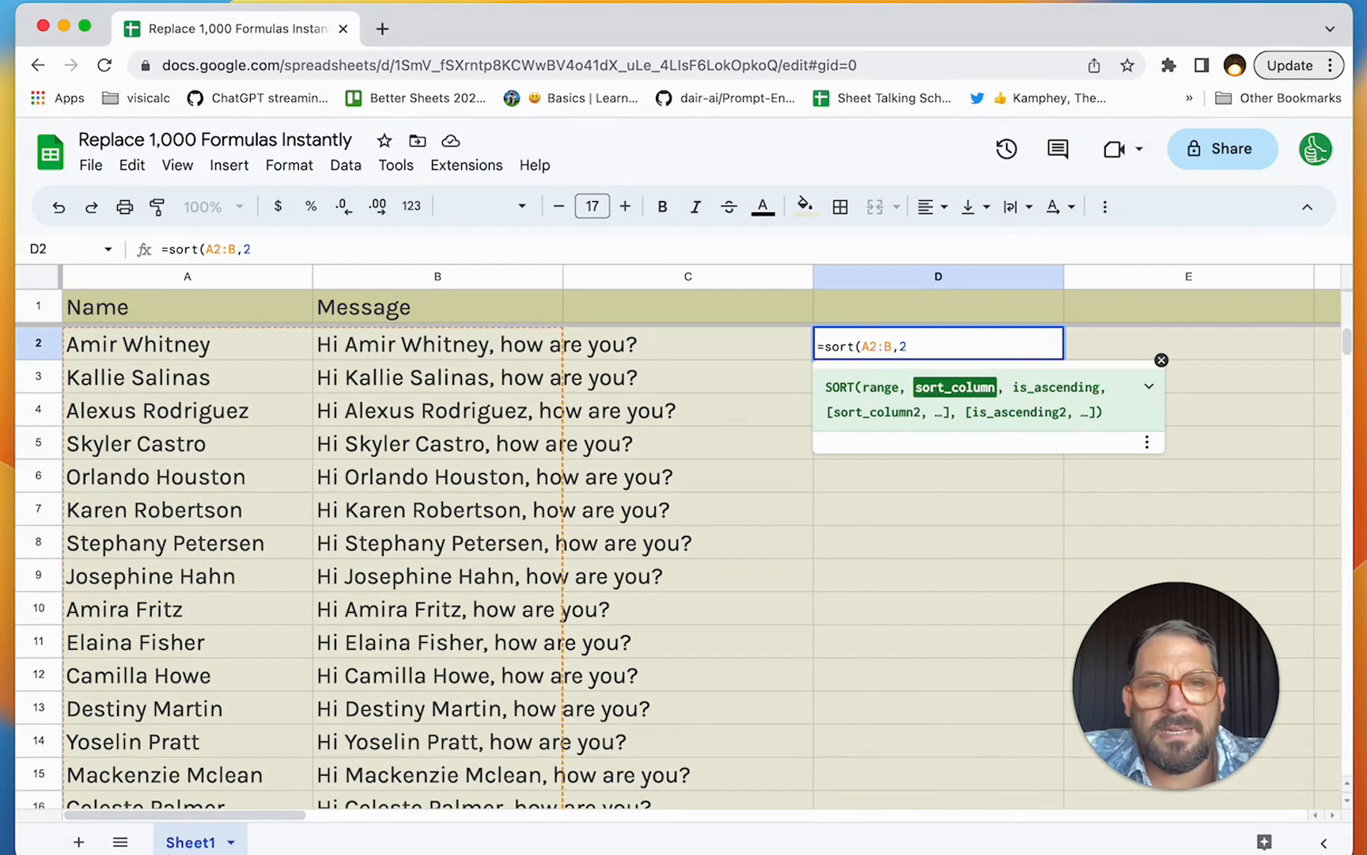
pyautogui.write(',')
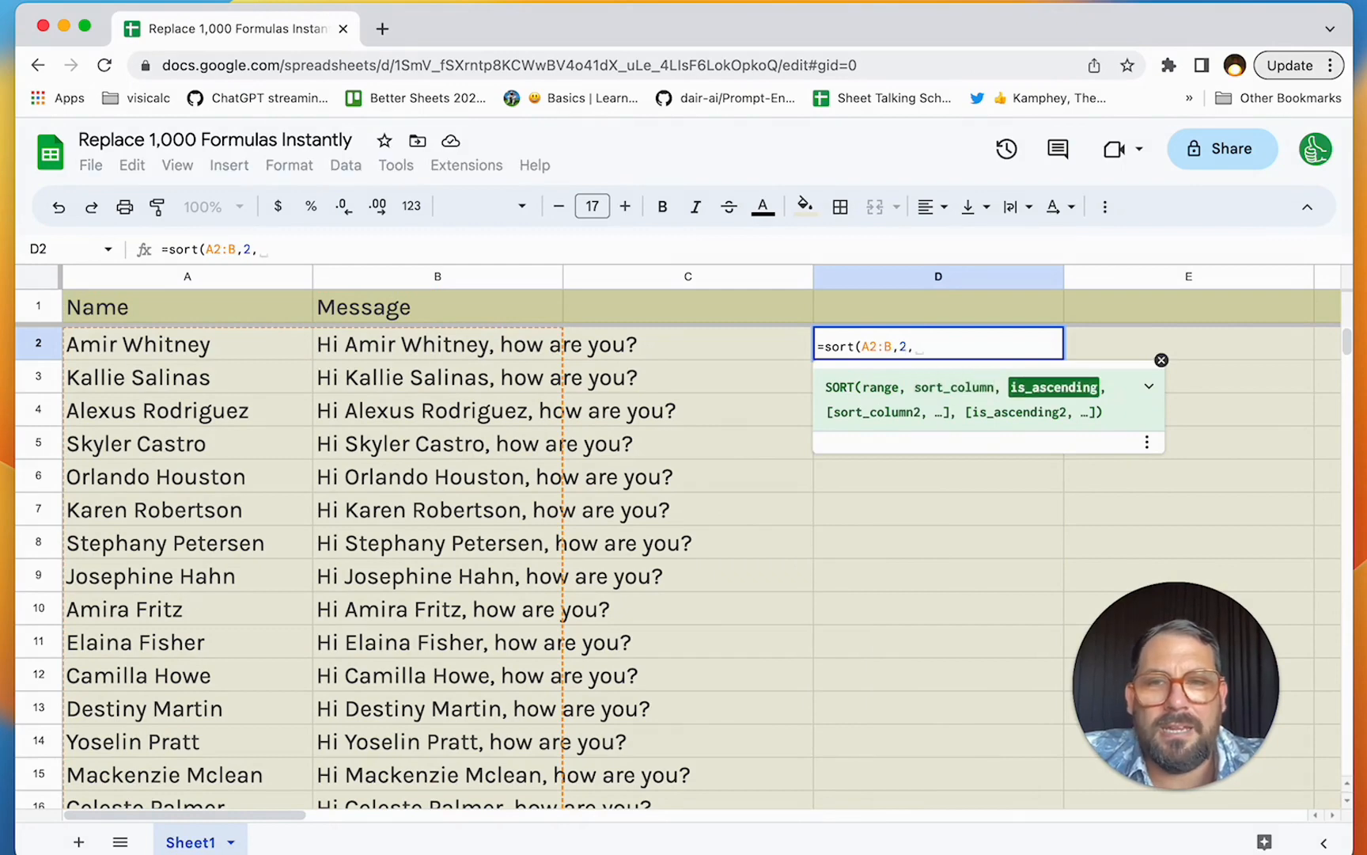
pyautogui.write('FALSE)')
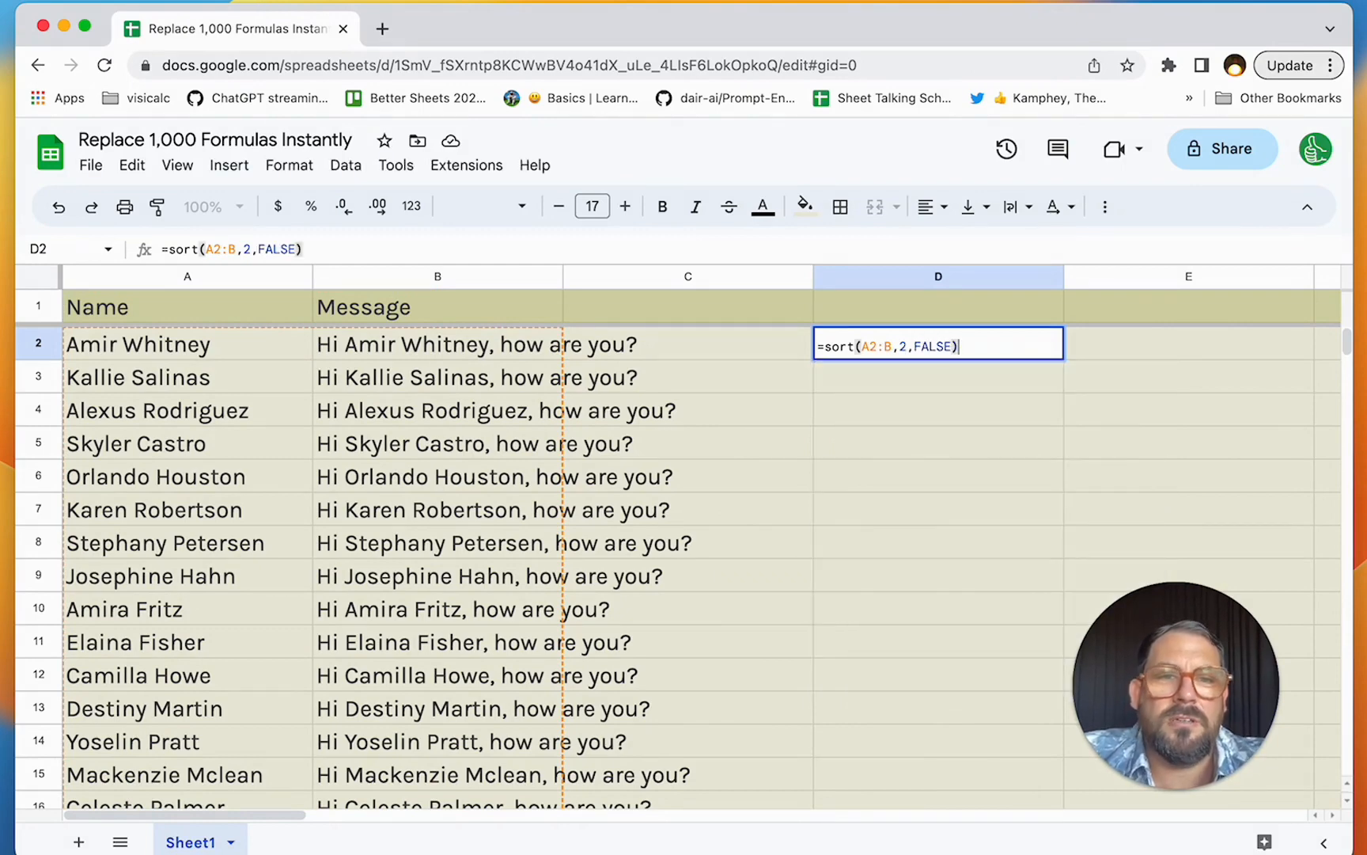
pyautogui.press('Return')
pyautogui.press('Up')
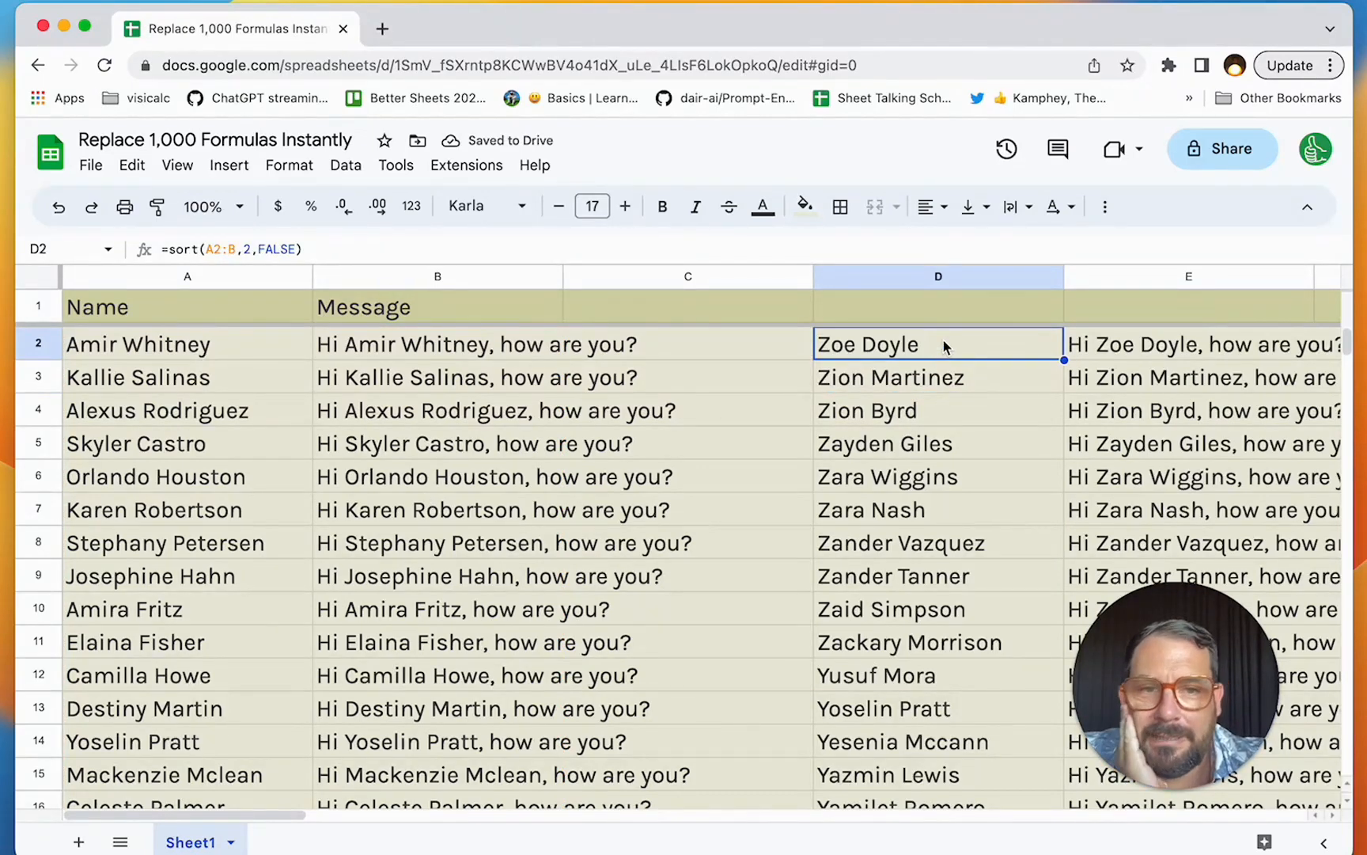
# - Look over the sorted list in columns D and E, and delete the SORT formula from D2
pyautogui.moveTo(976, 338); pyautogui.dragTo(1196, 370)
pyautogui.click(985, 372)
pyautogui.click(972, 356)
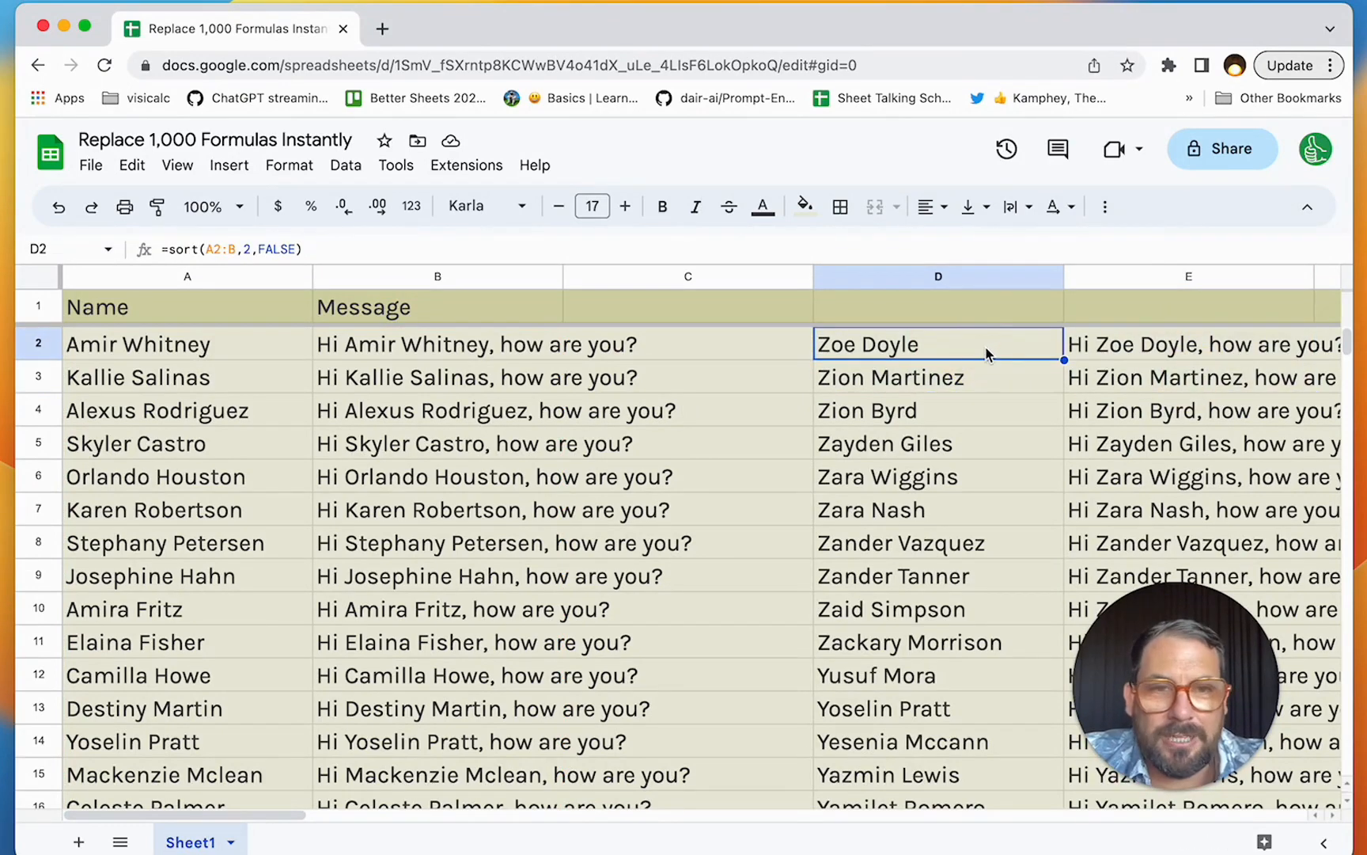
pyautogui.click(986, 351)
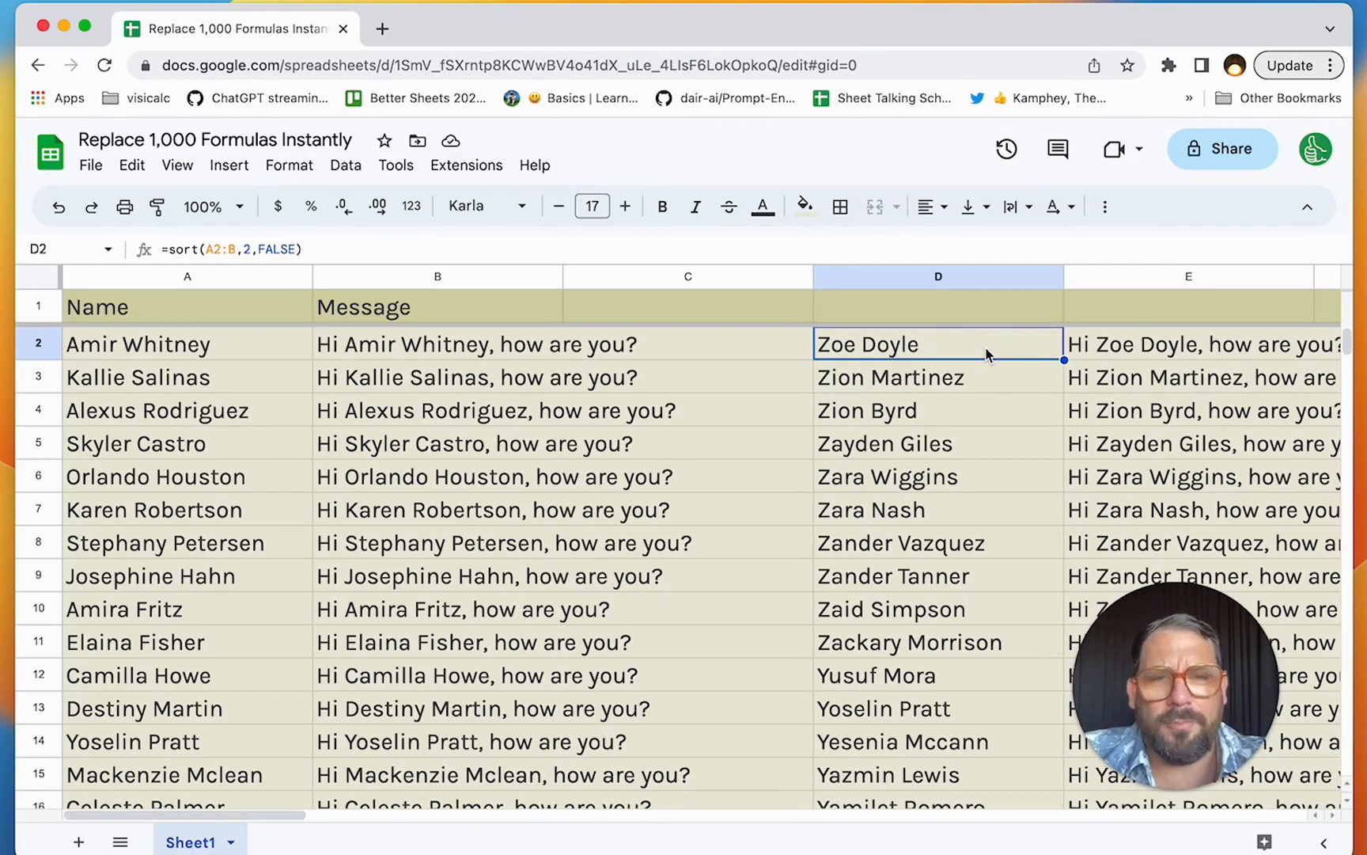
pyautogui.press('Delete')
# - Compare the array formula in B2 with the name it refers to in A2
pyautogui.click(360, 344)
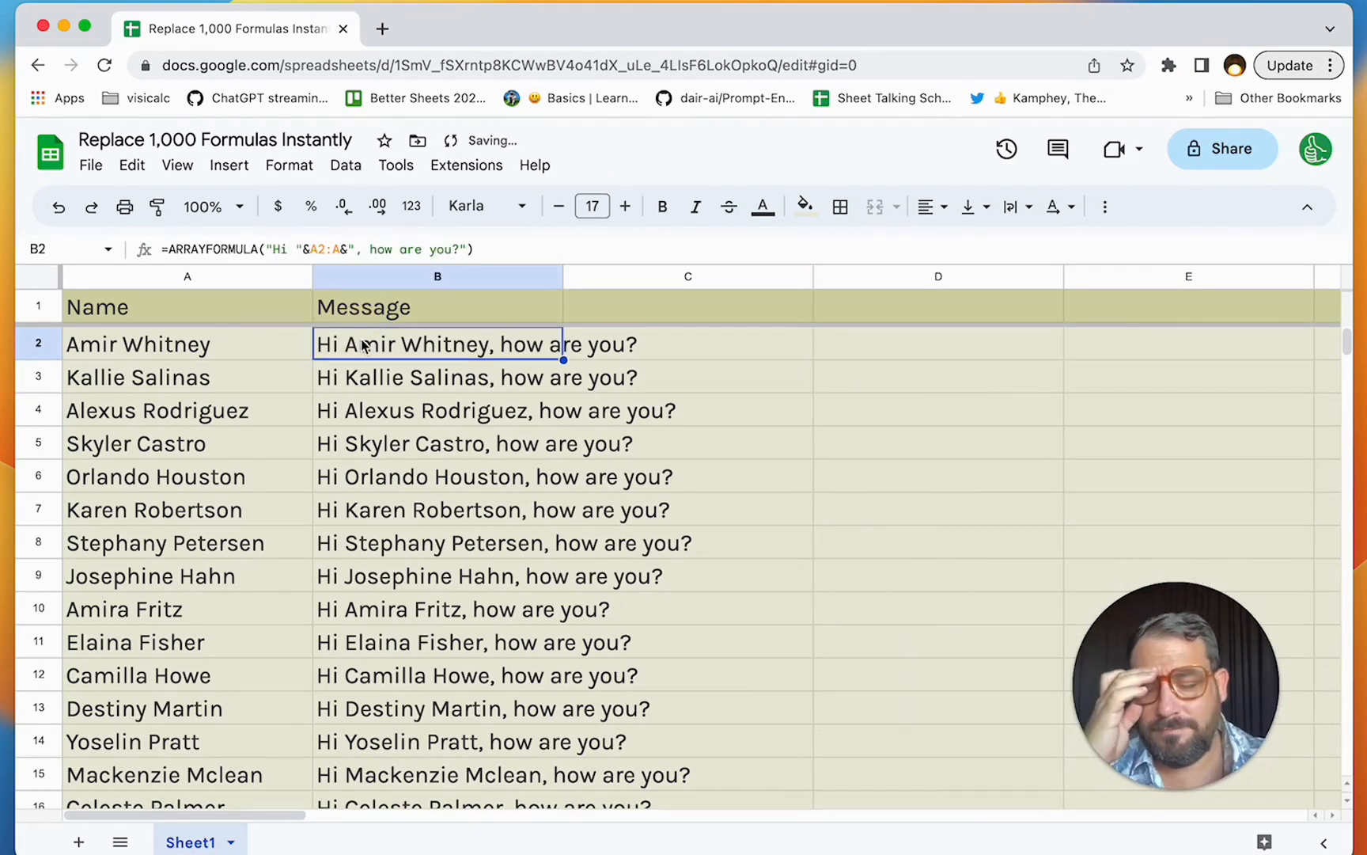
pyautogui.click(261, 358)
pyautogui.click(409, 346)
pyautogui.click(221, 353)
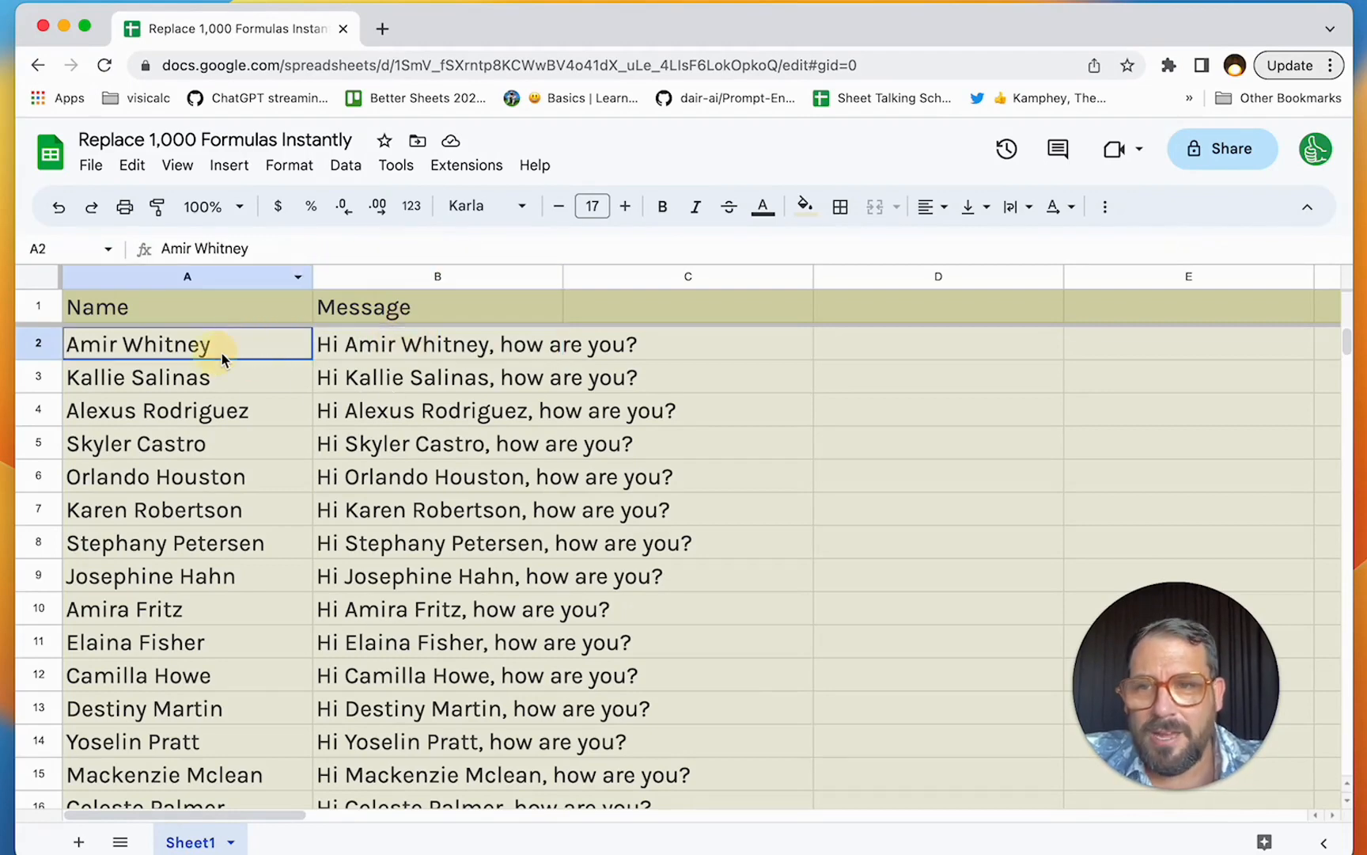
# - Enter the array ={"Message";} in C1 as the start of a combined header and message formula
pyautogui.moveTo(221, 353); pyautogui.dragTo(367, 342)
pyautogui.click(674, 319)
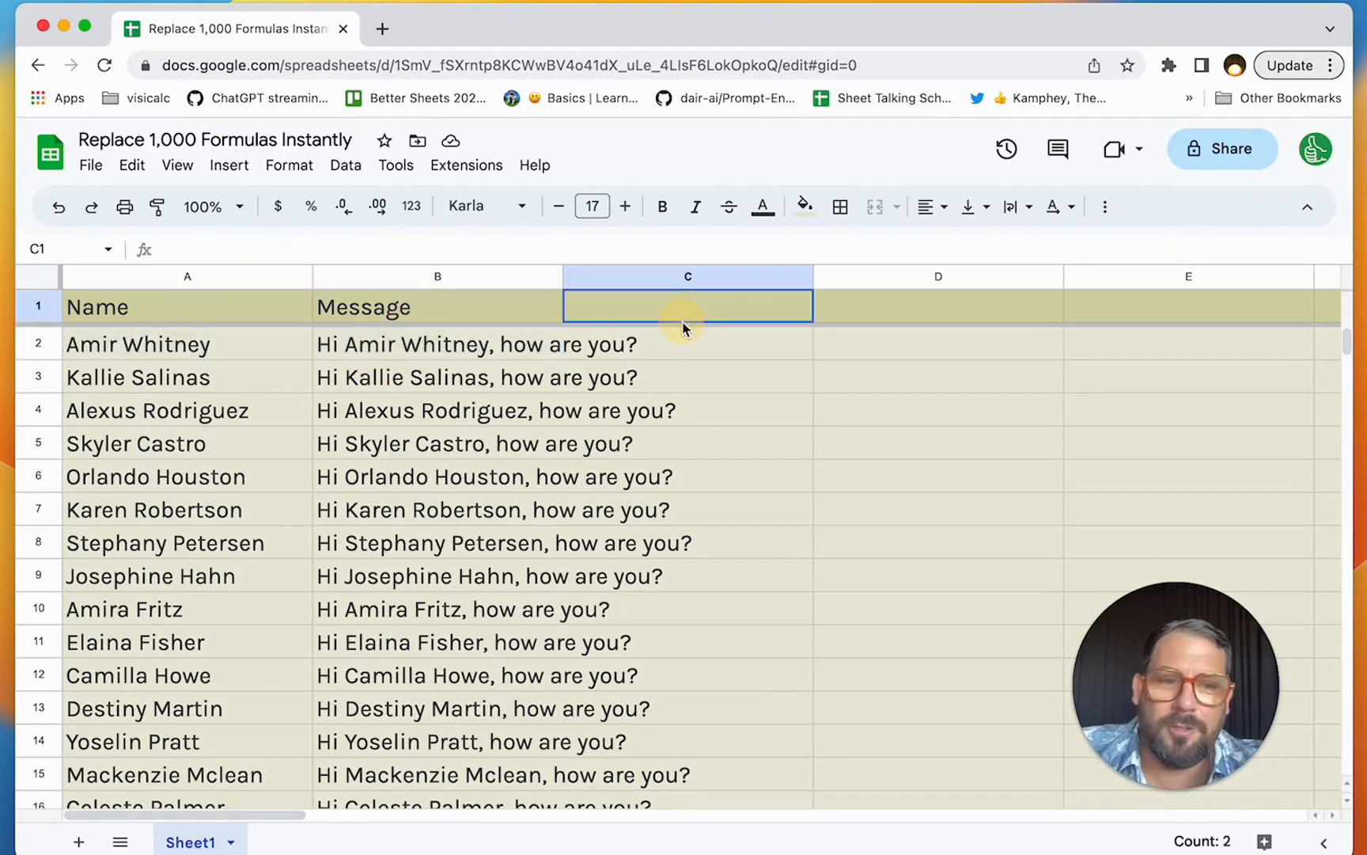
pyautogui.write('=')
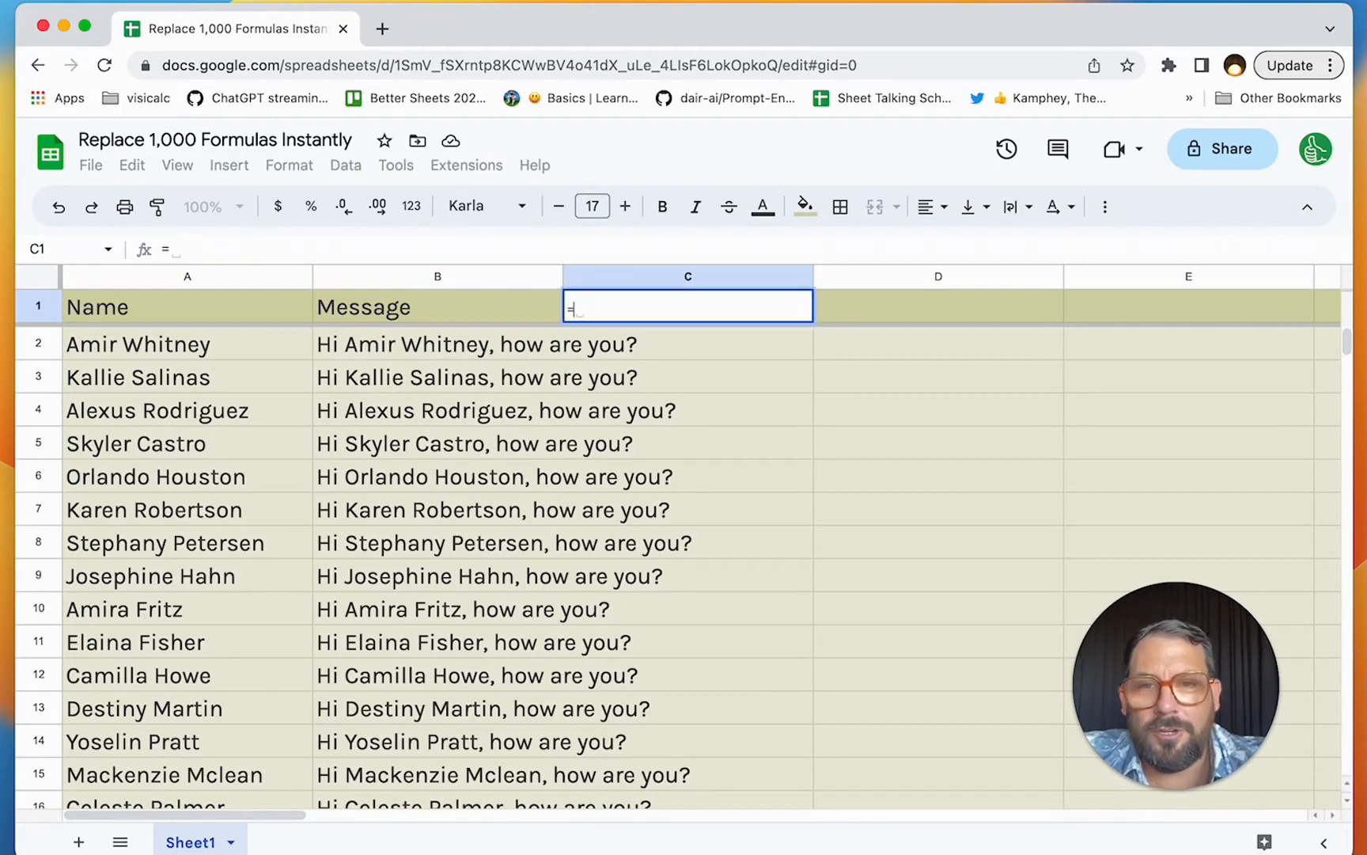
pyautogui.write('{')
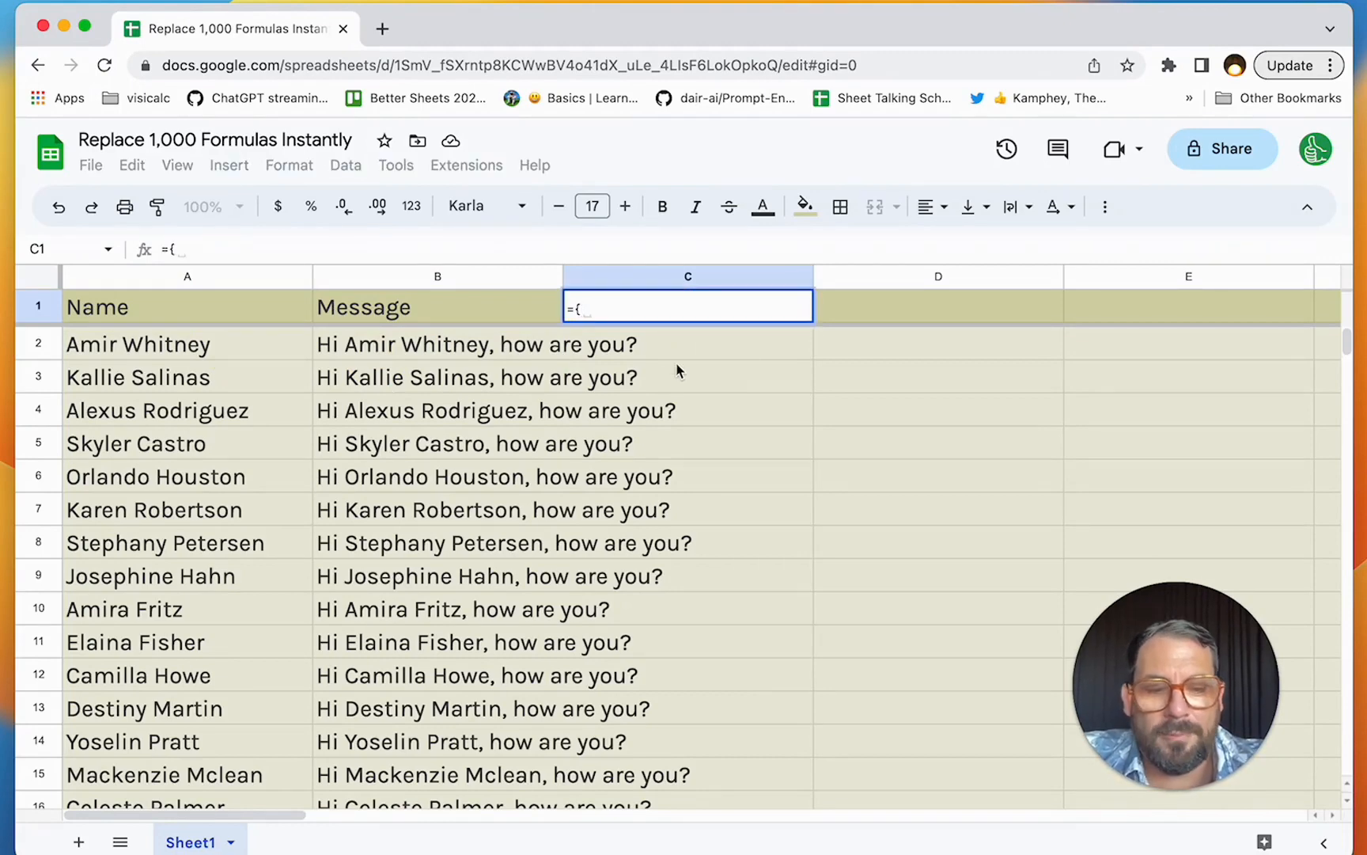
pyautogui.write('}')
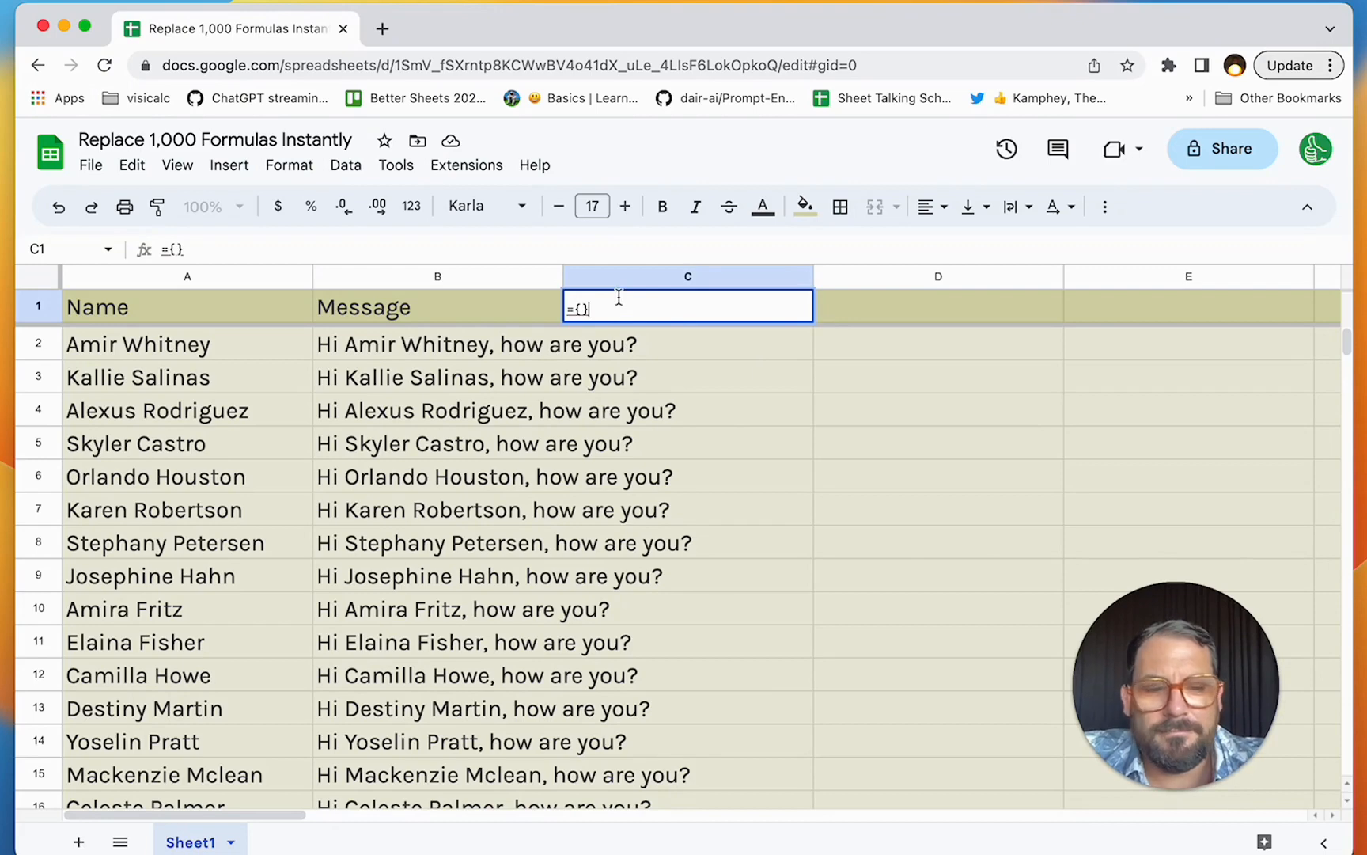
pyautogui.press('super+equal')
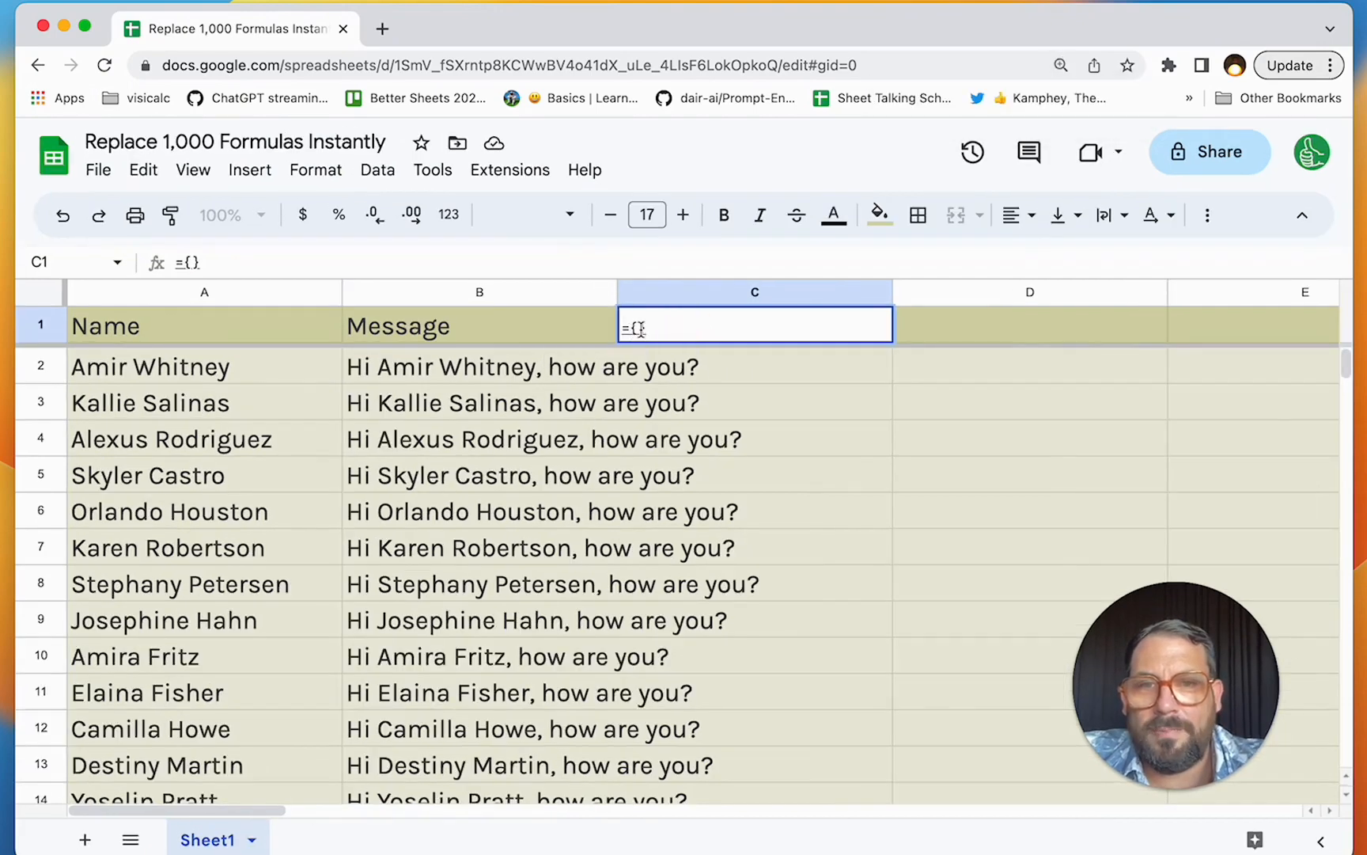
pyautogui.click(639, 327)
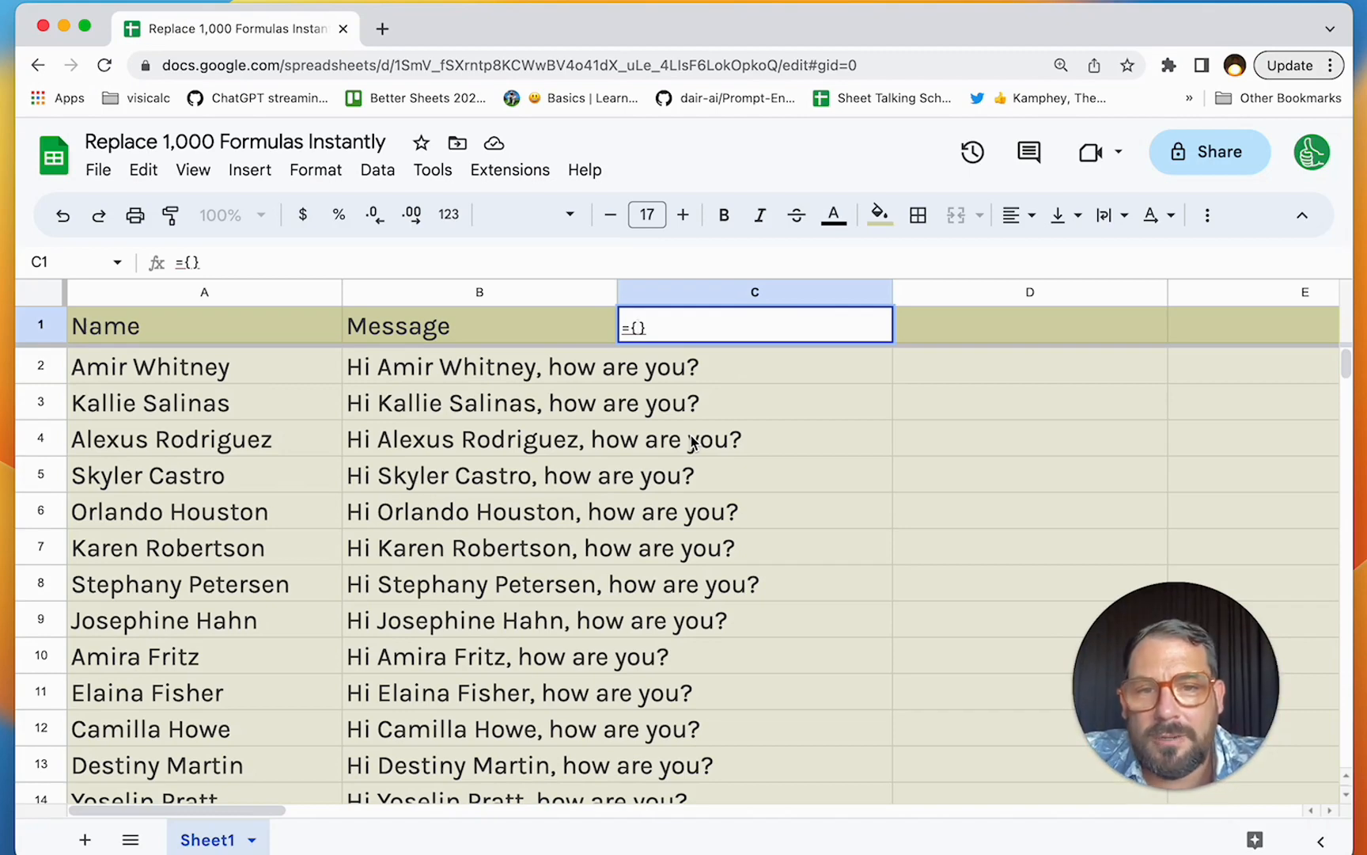
pyautogui.write('"Message"')
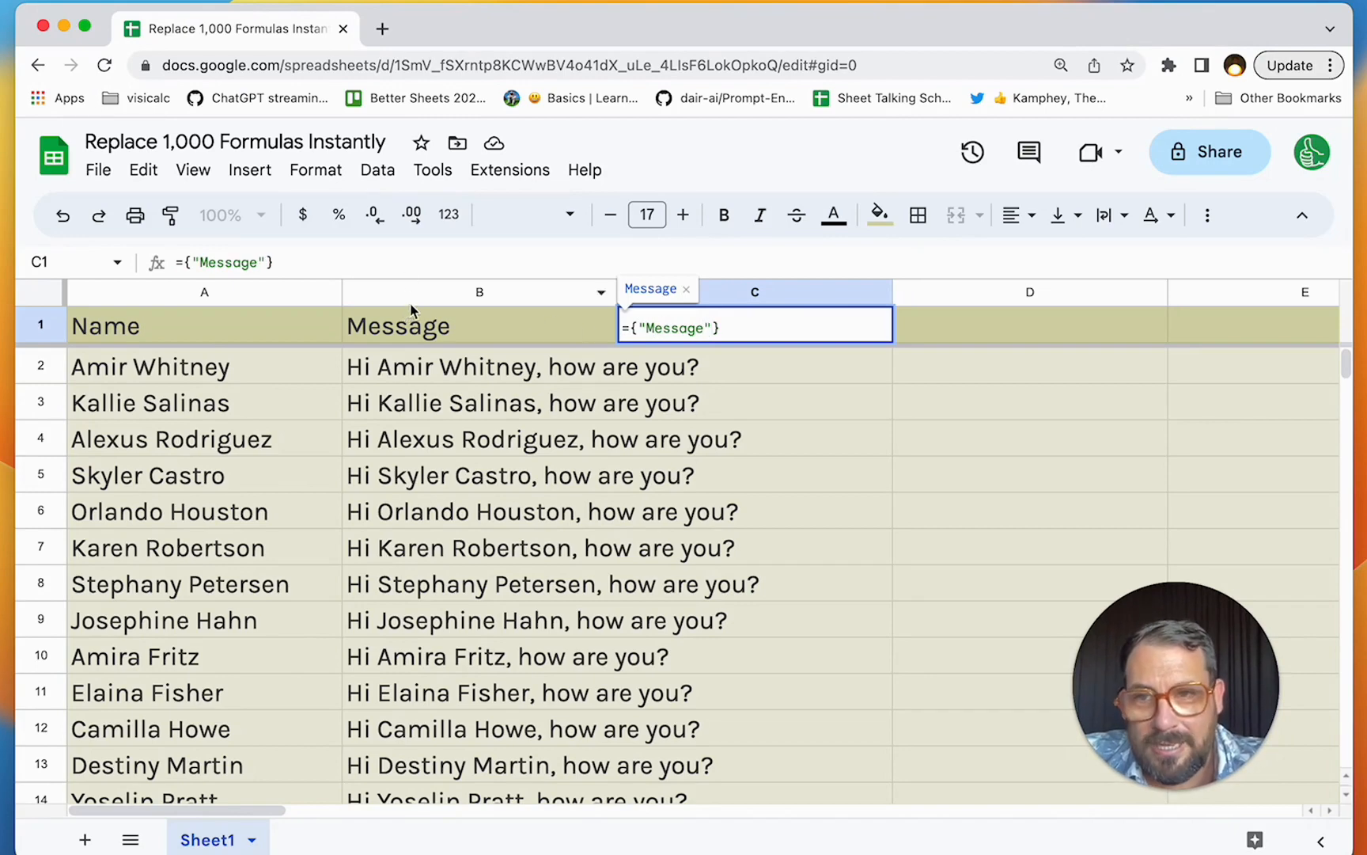
pyautogui.write(';')
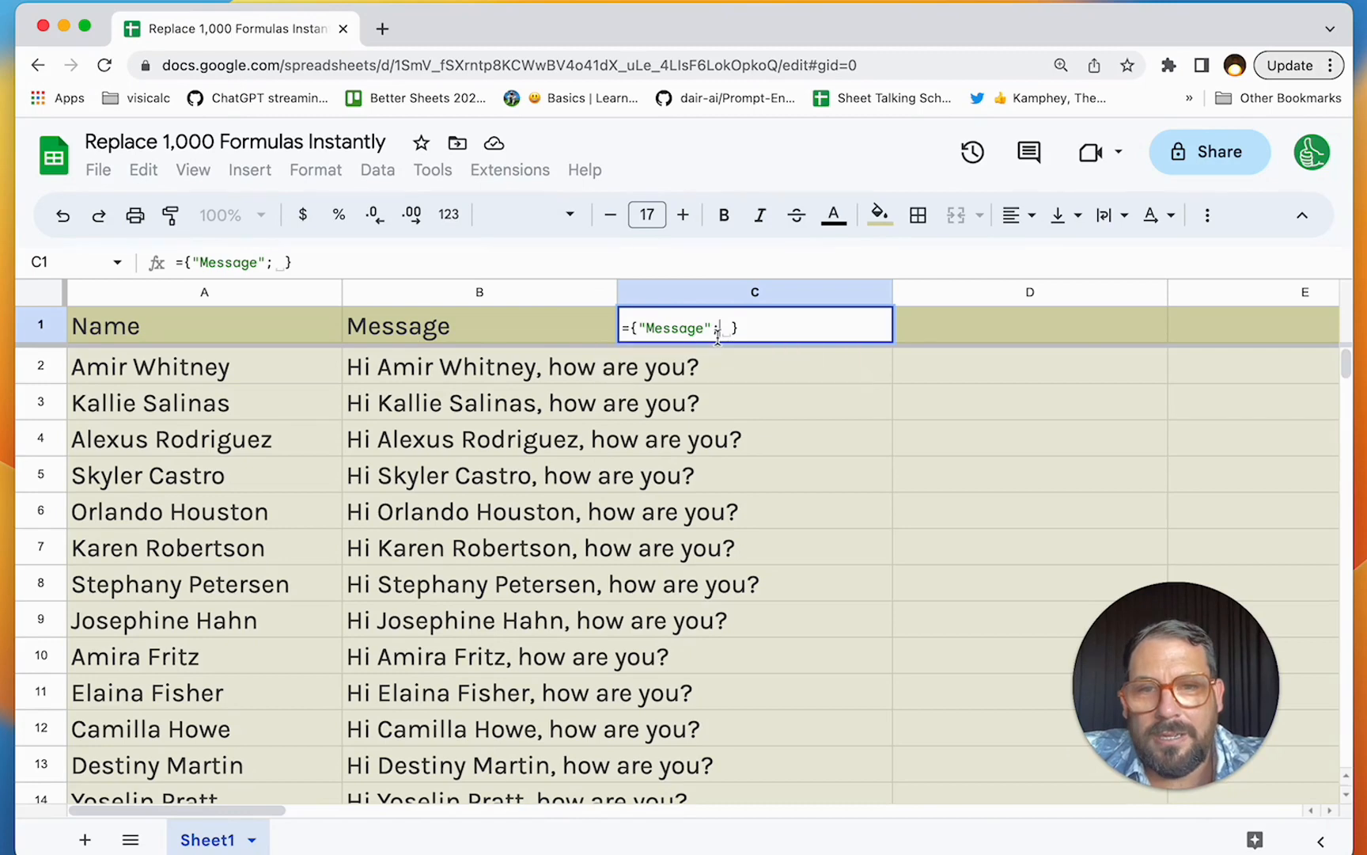
pyautogui.press('Return')
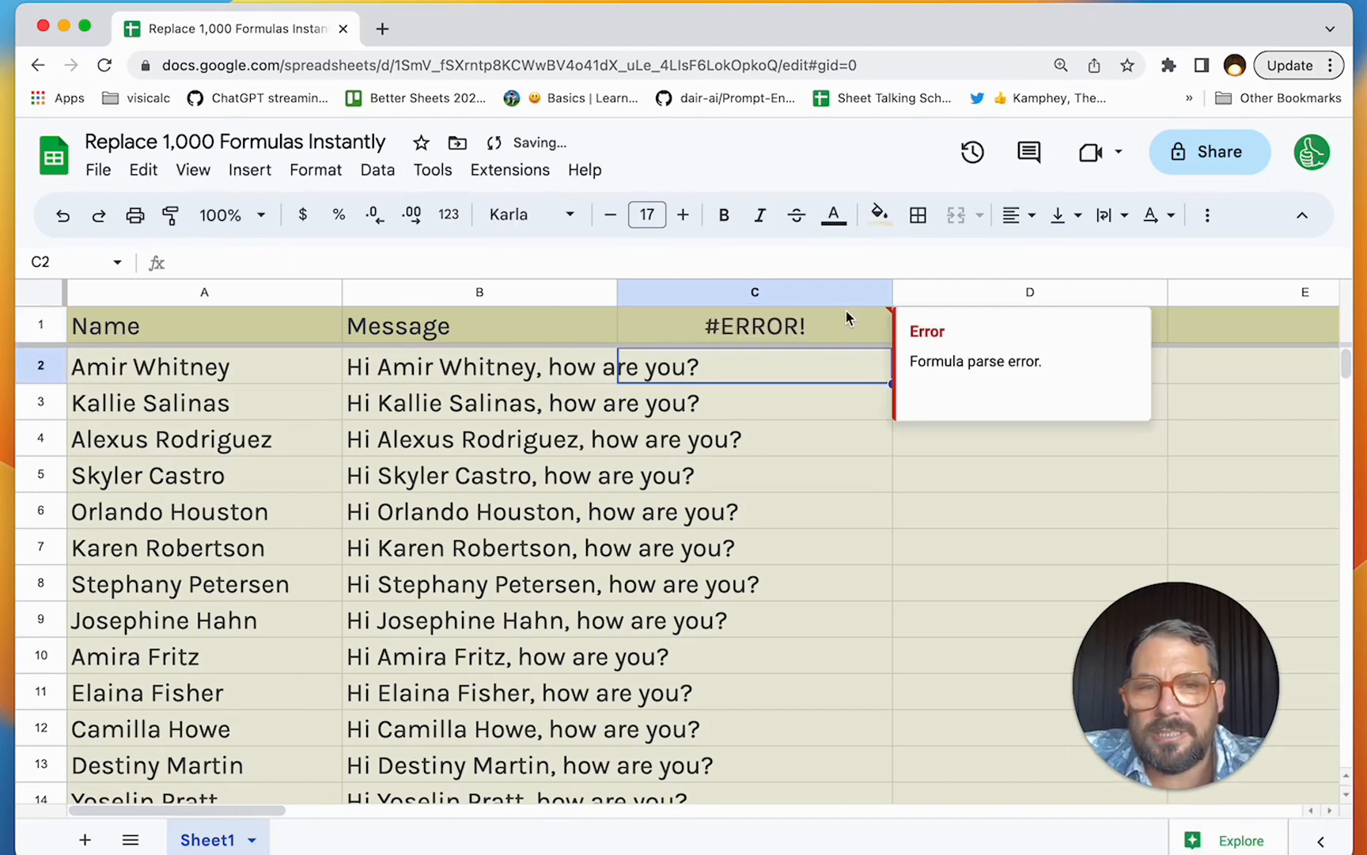
pyautogui.click(778, 327)
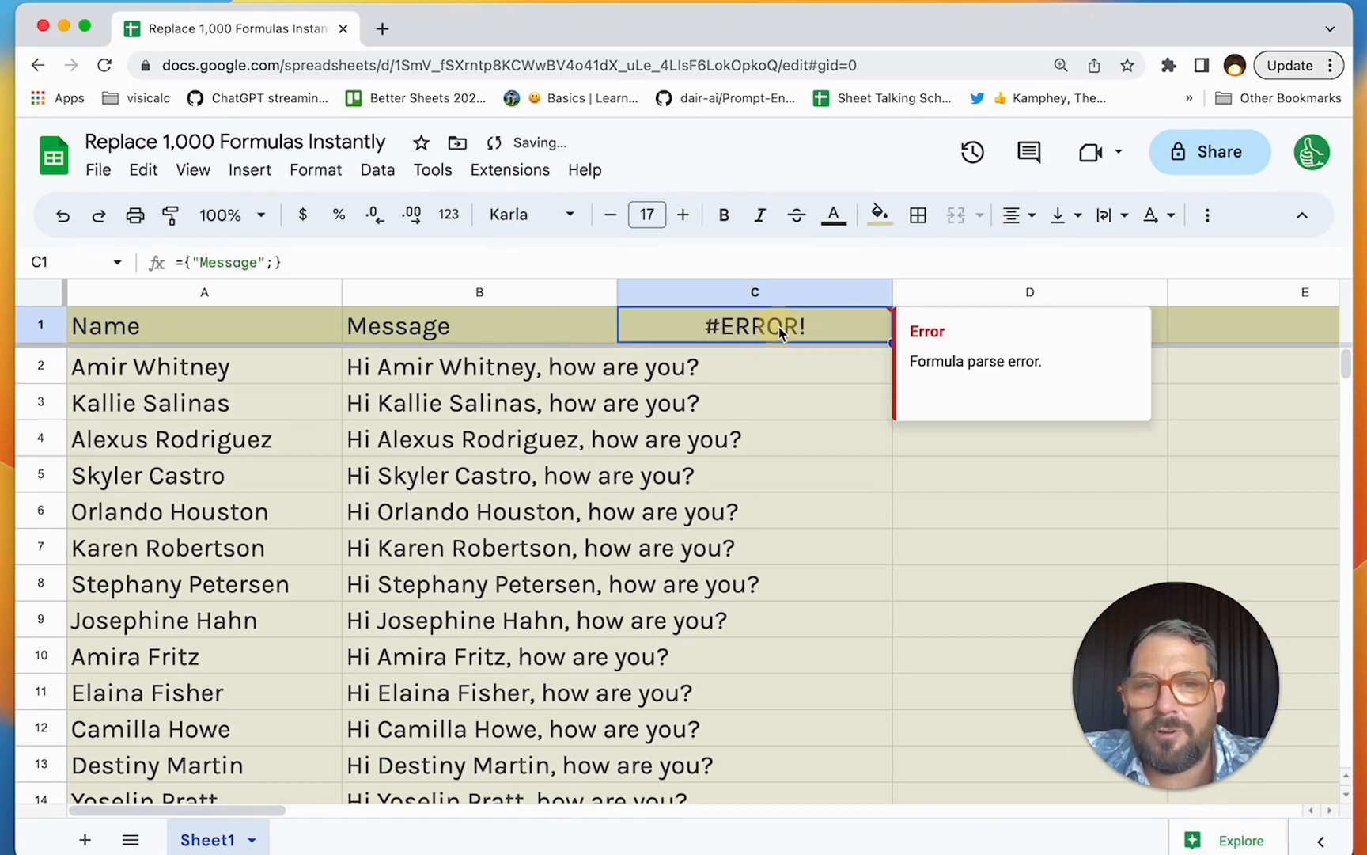
pyautogui.click(269, 263)
pyautogui.press('Escape')
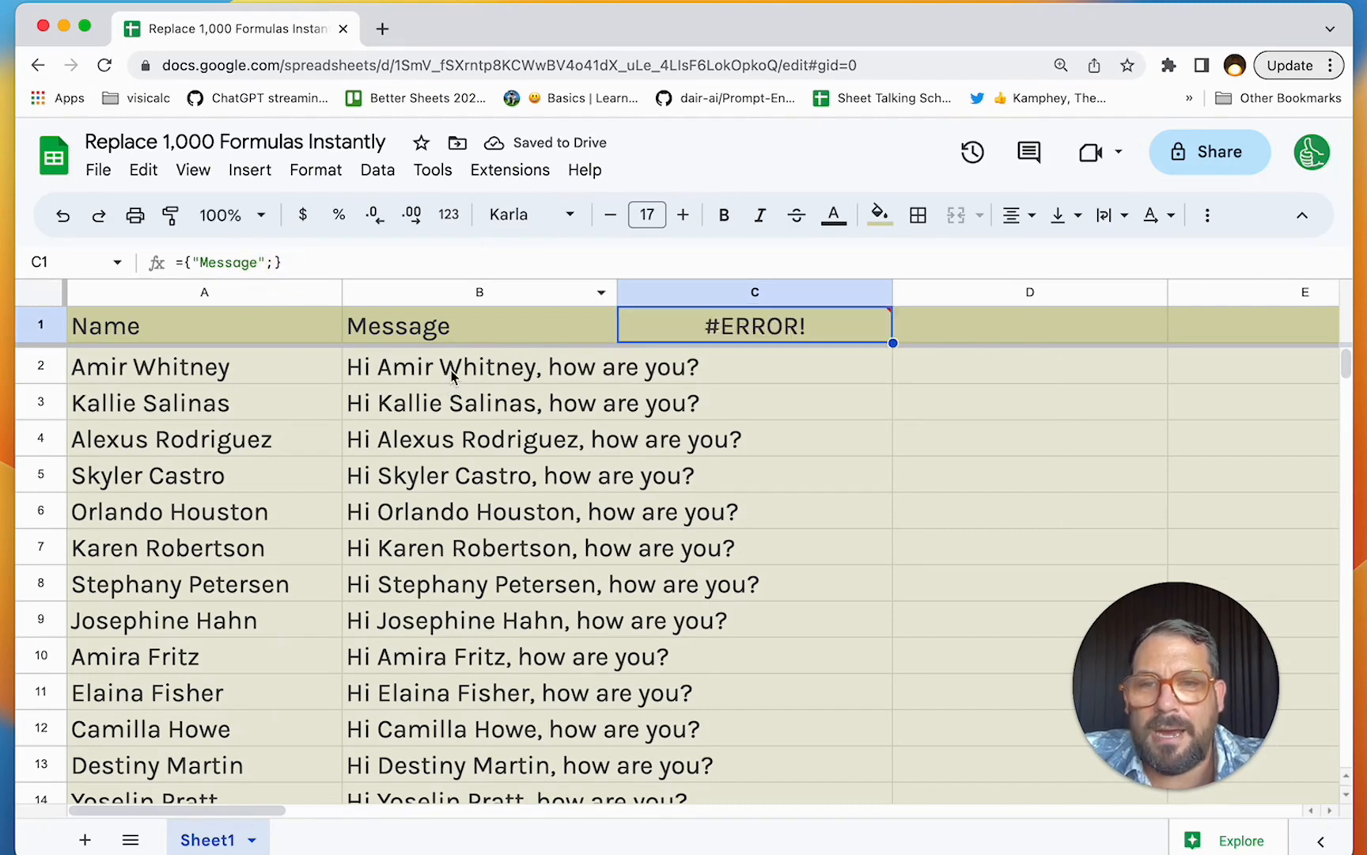
# - Copy the ARRAYFORMULA expression from B2 without its equals sign
pyautogui.click(452, 377)
pyautogui.doubleClick(452, 377)
pyautogui.moveTo(353, 368); pyautogui.dragTo(701, 382)
pyautogui.press('super+c')
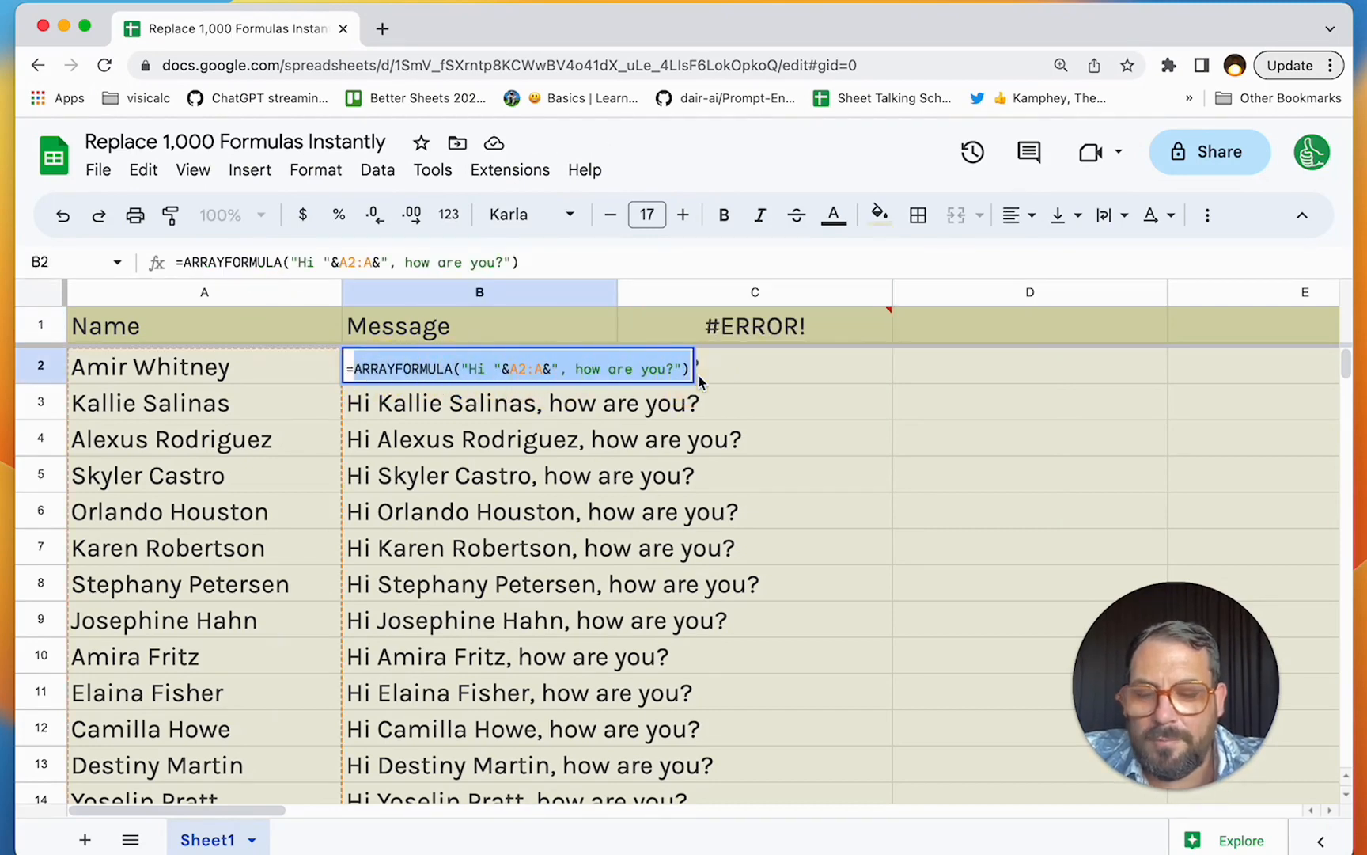
pyautogui.press('BackSpace')
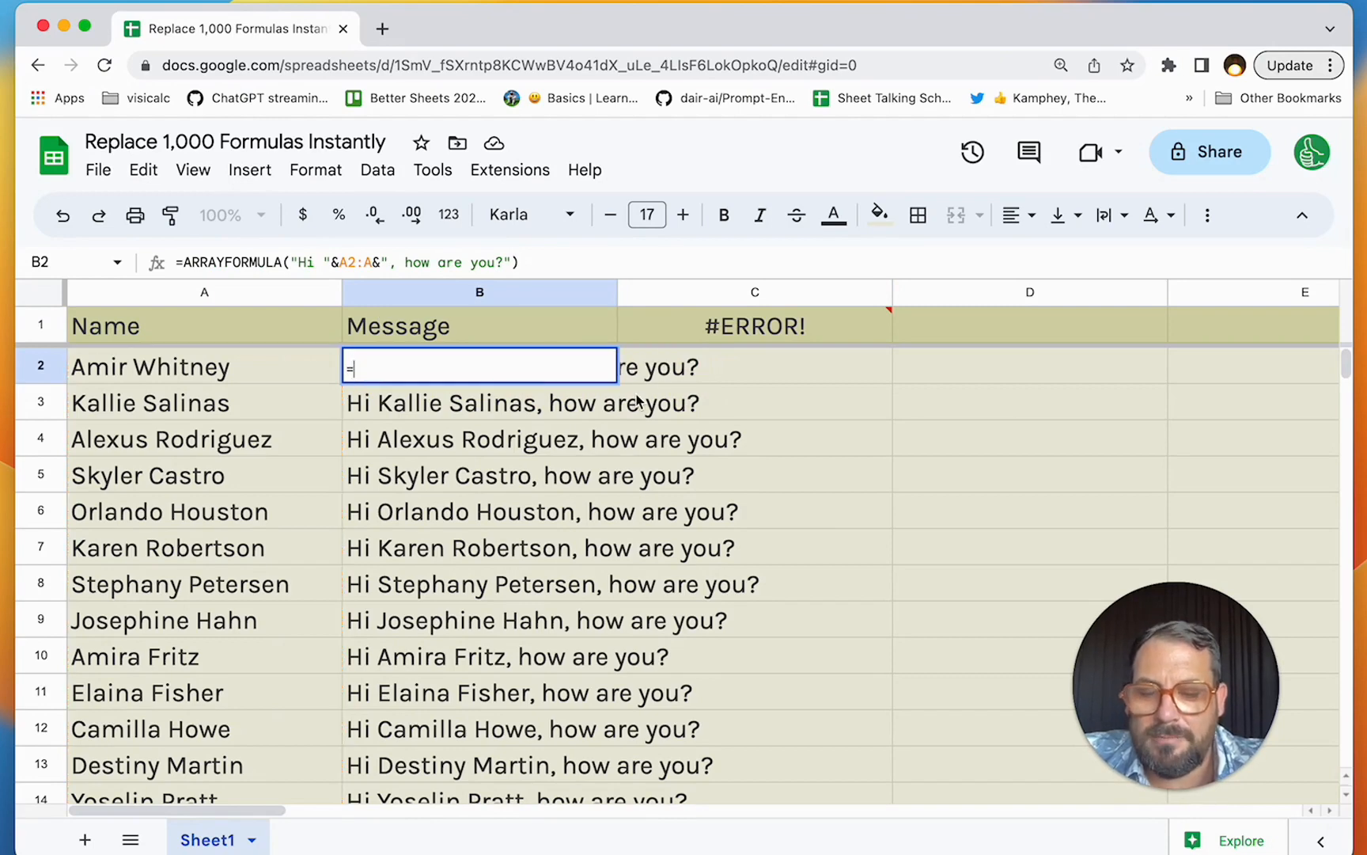
pyautogui.press('super+z')
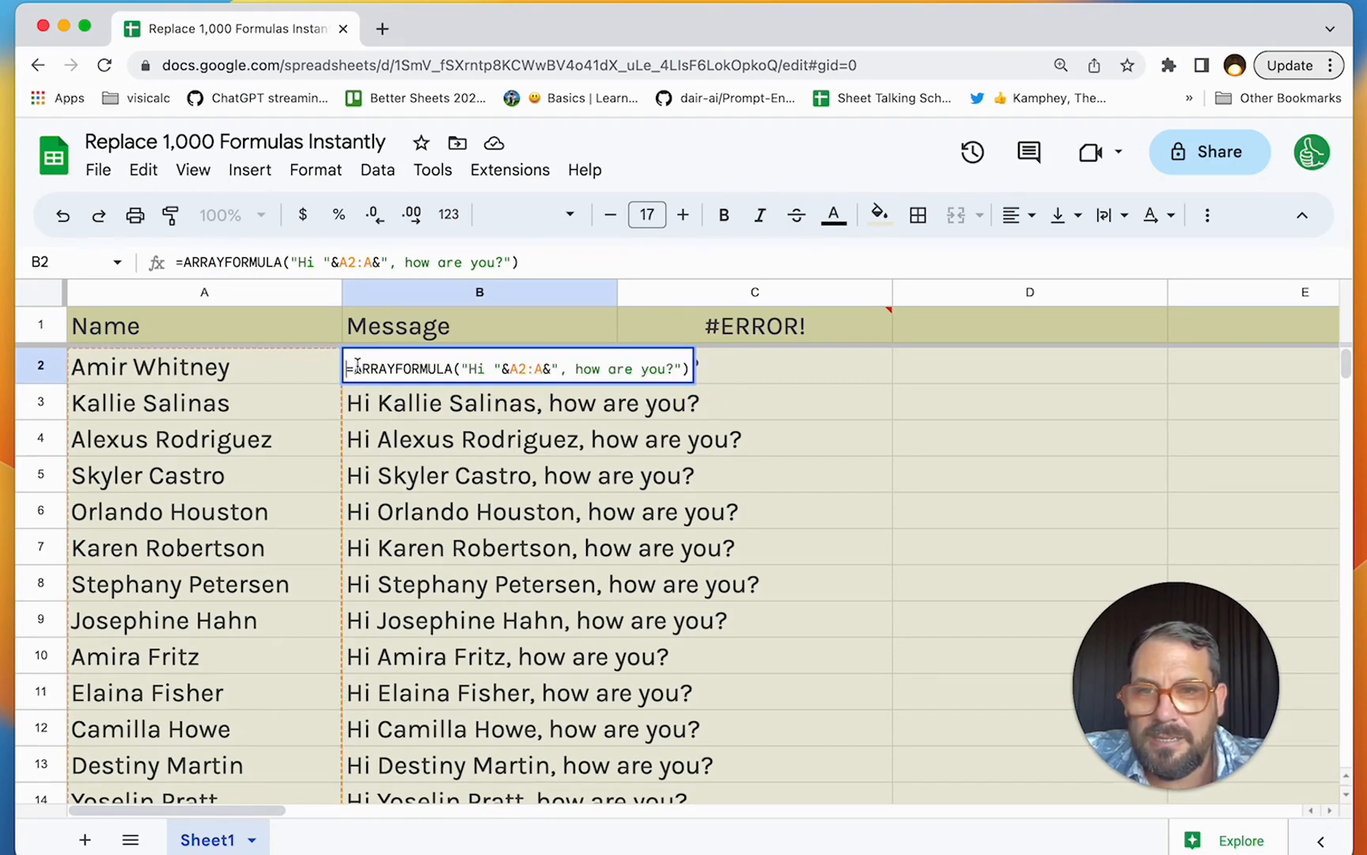
pyautogui.moveTo(354, 368); pyautogui.dragTo(671, 370)
pyautogui.press('Escape')
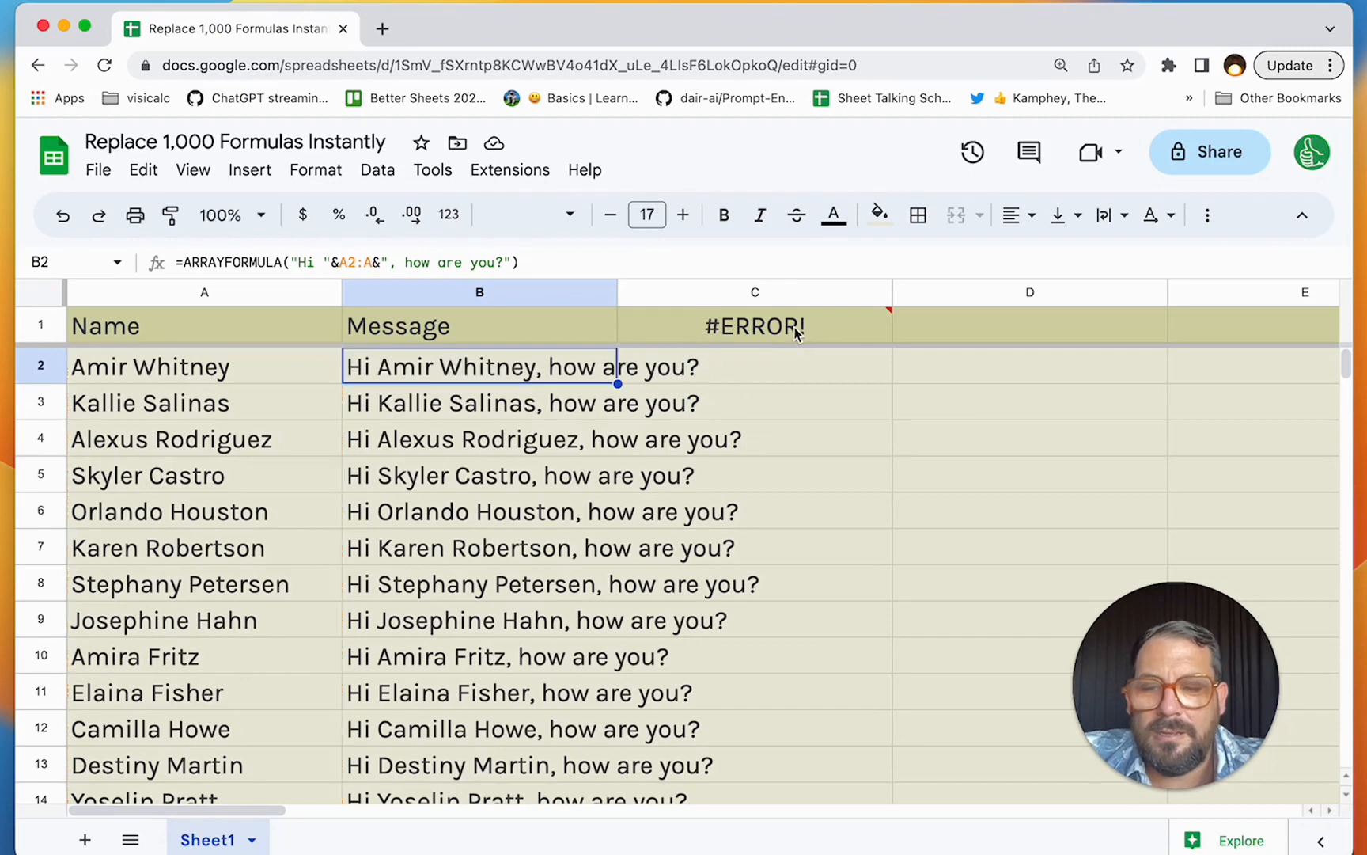
# - Complete the C1 formula as ={"Message";ARRAYFORMULA("Hi "&A2:A&", how are you?")} using the copied expression
pyautogui.doubleClick(793, 326)
pyautogui.click(723, 328)
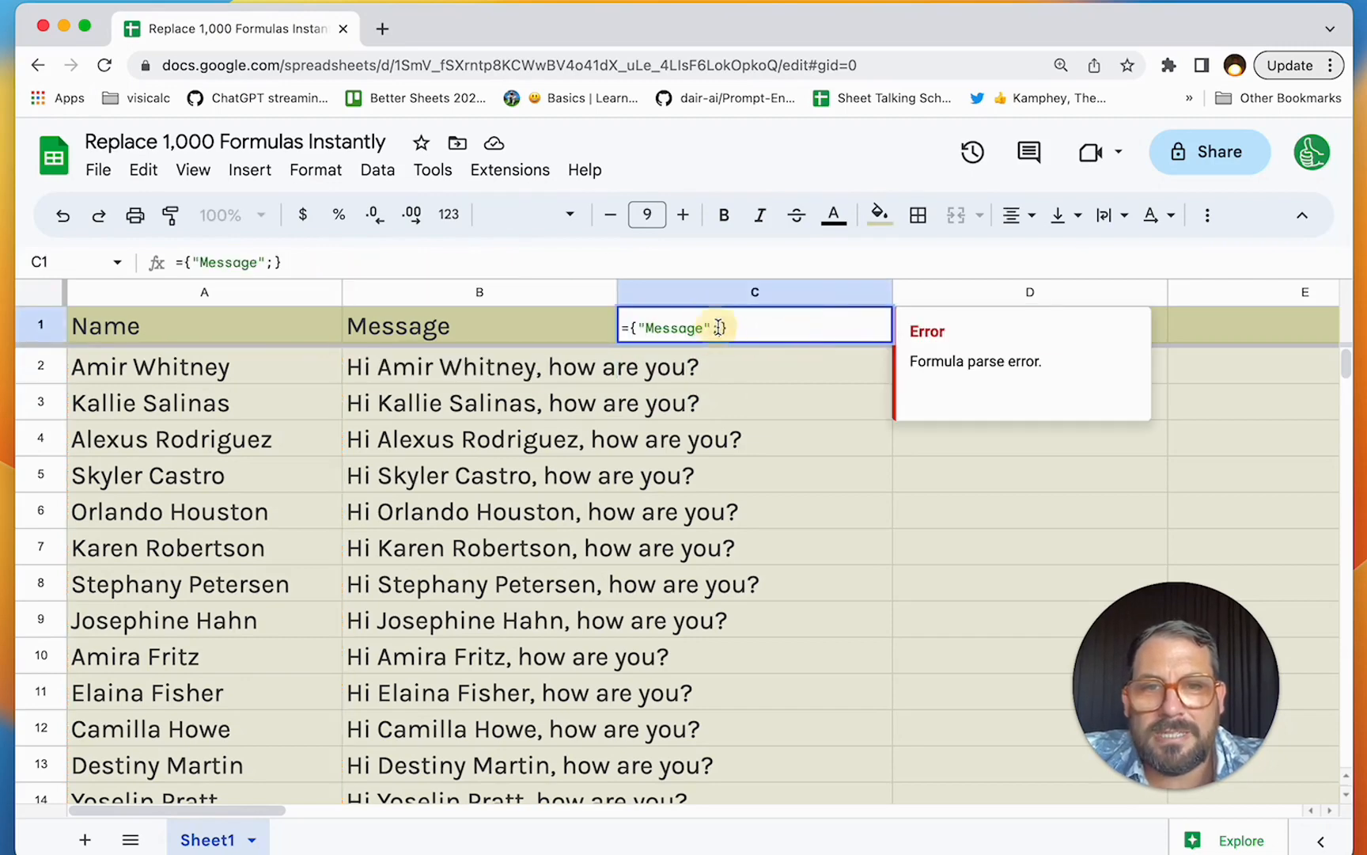
pyautogui.press('super+v')
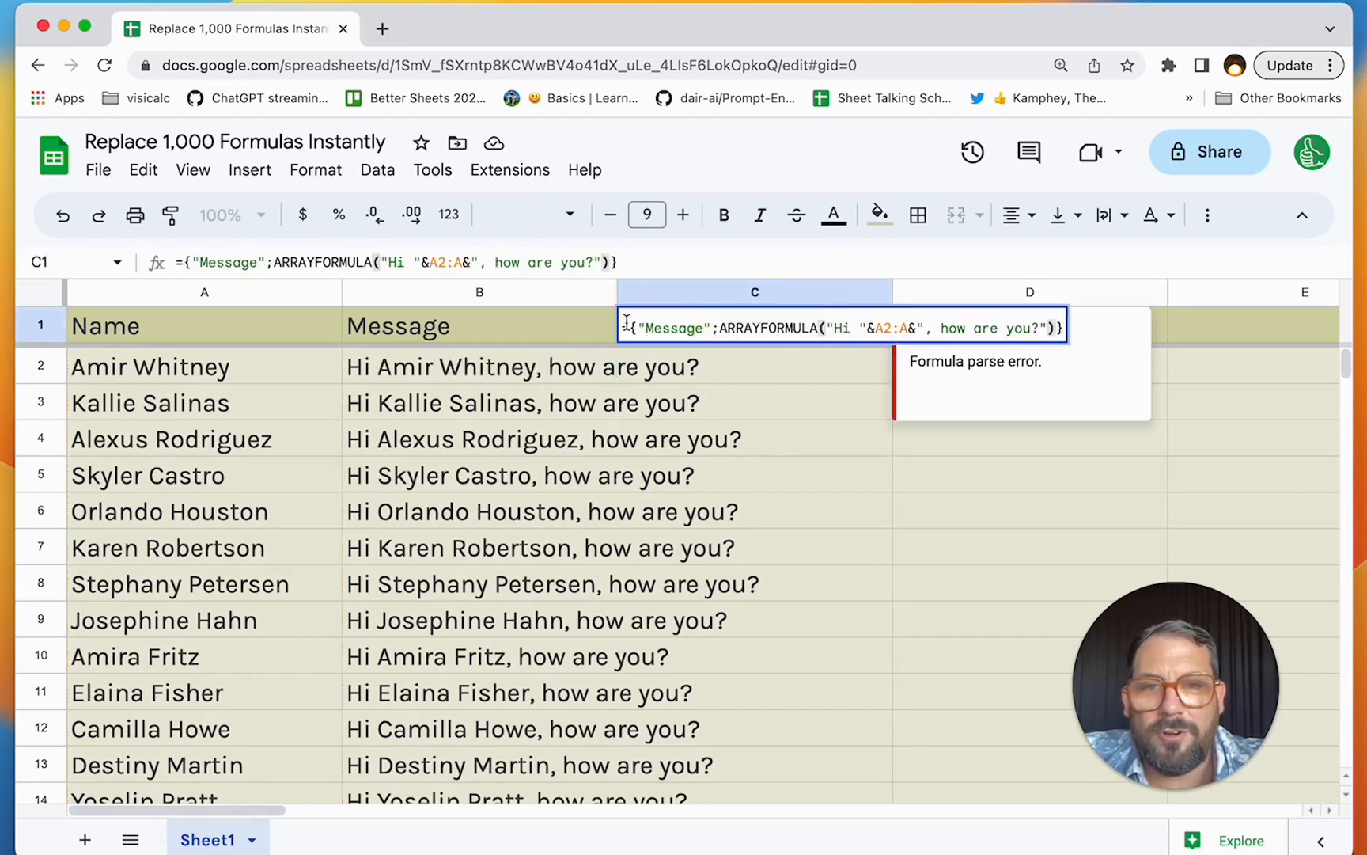
pyautogui.moveTo(638, 327); pyautogui.dragTo(1059, 329)
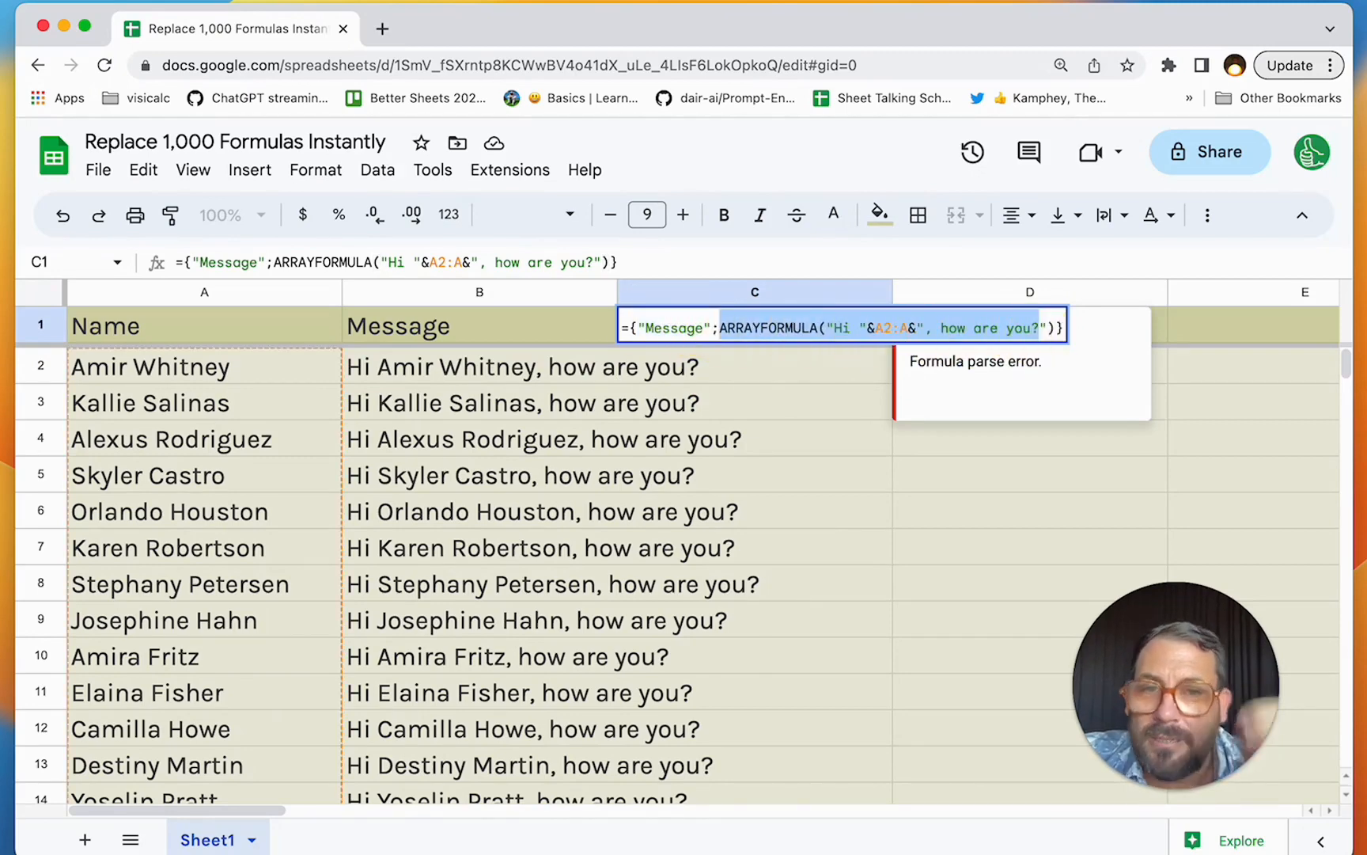
pyautogui.press('Return')
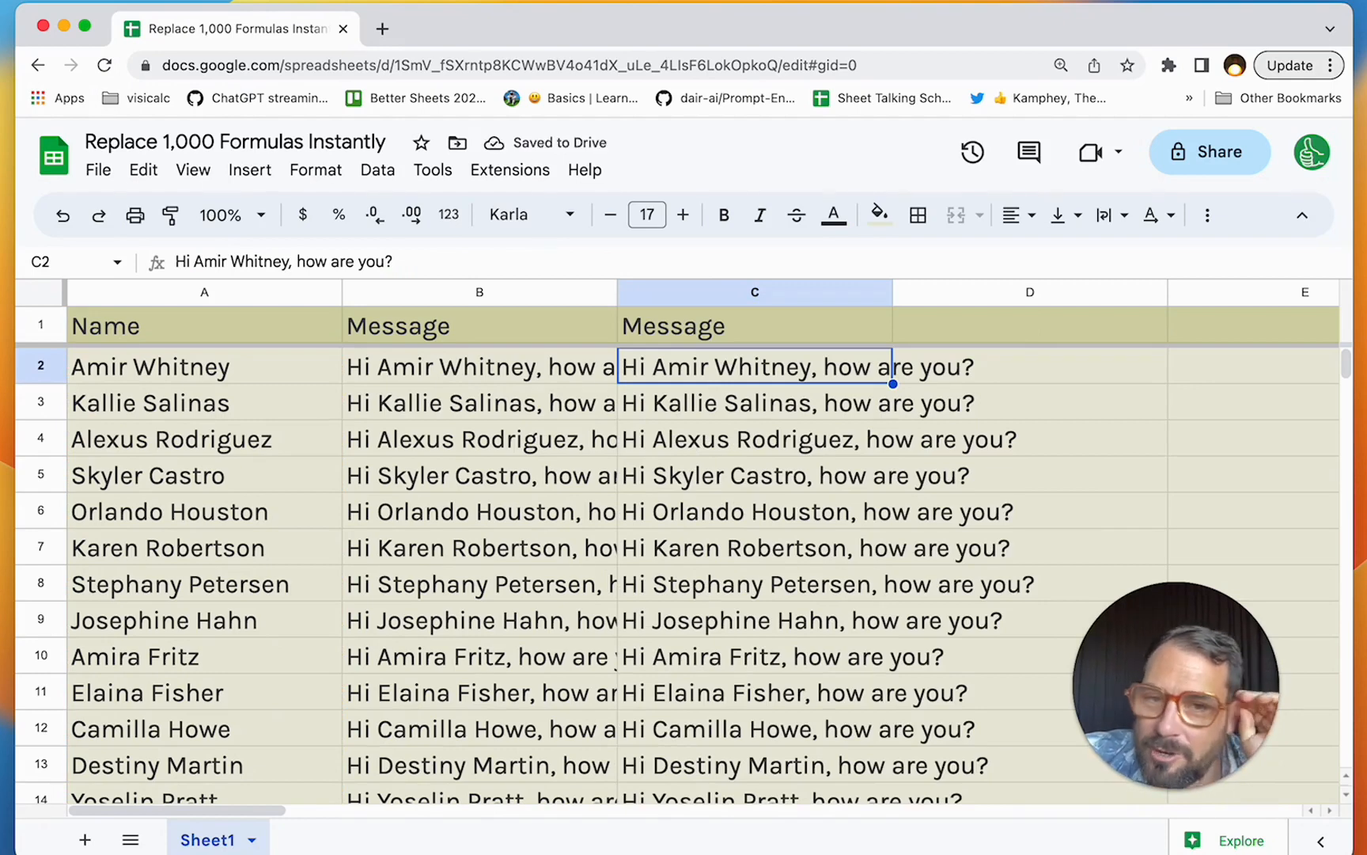
# - Compare the separate header and array formula in column B with the combined formula in C1 and its output in C2
pyautogui.click(525, 337)
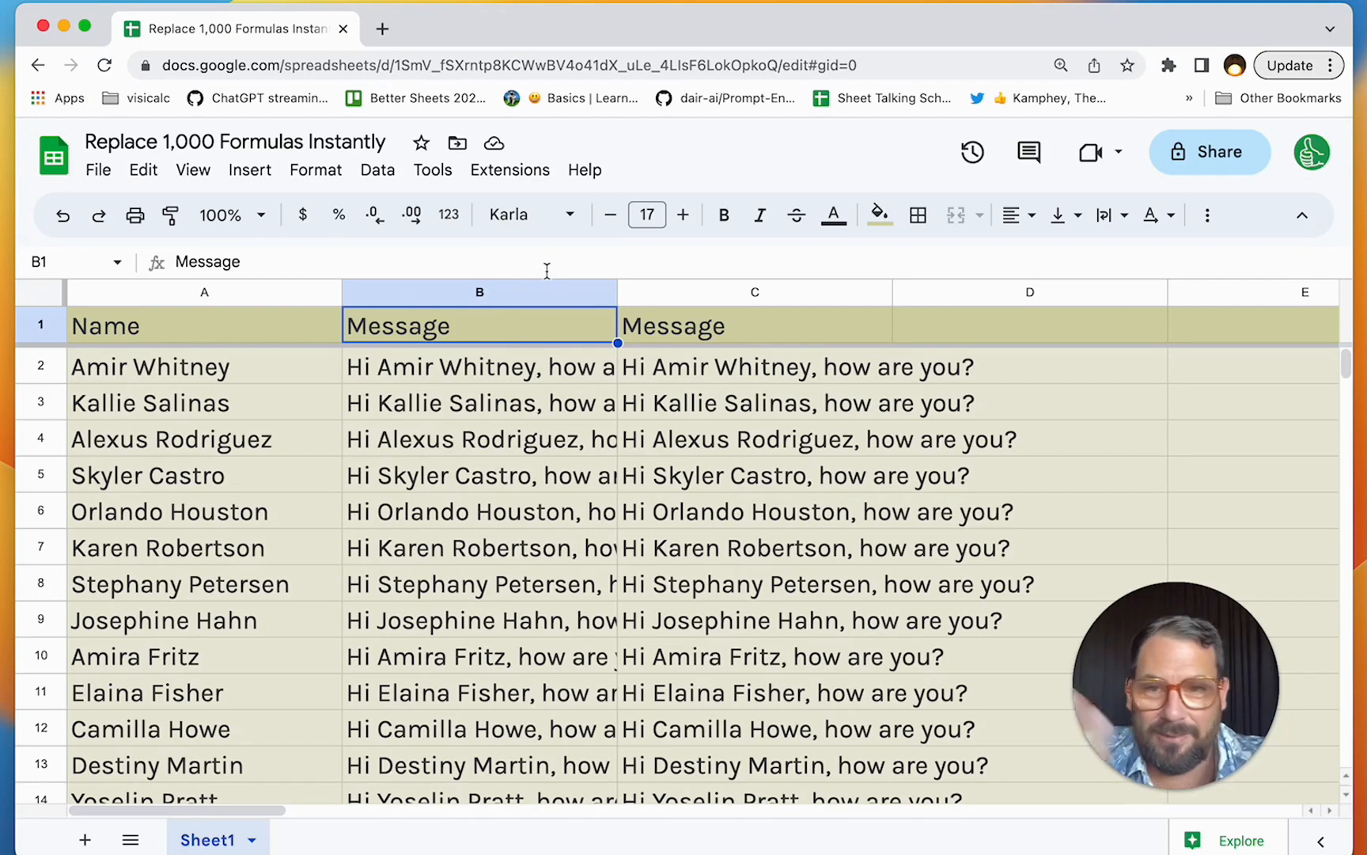
pyautogui.moveTo(510, 331); pyautogui.dragTo(504, 452)
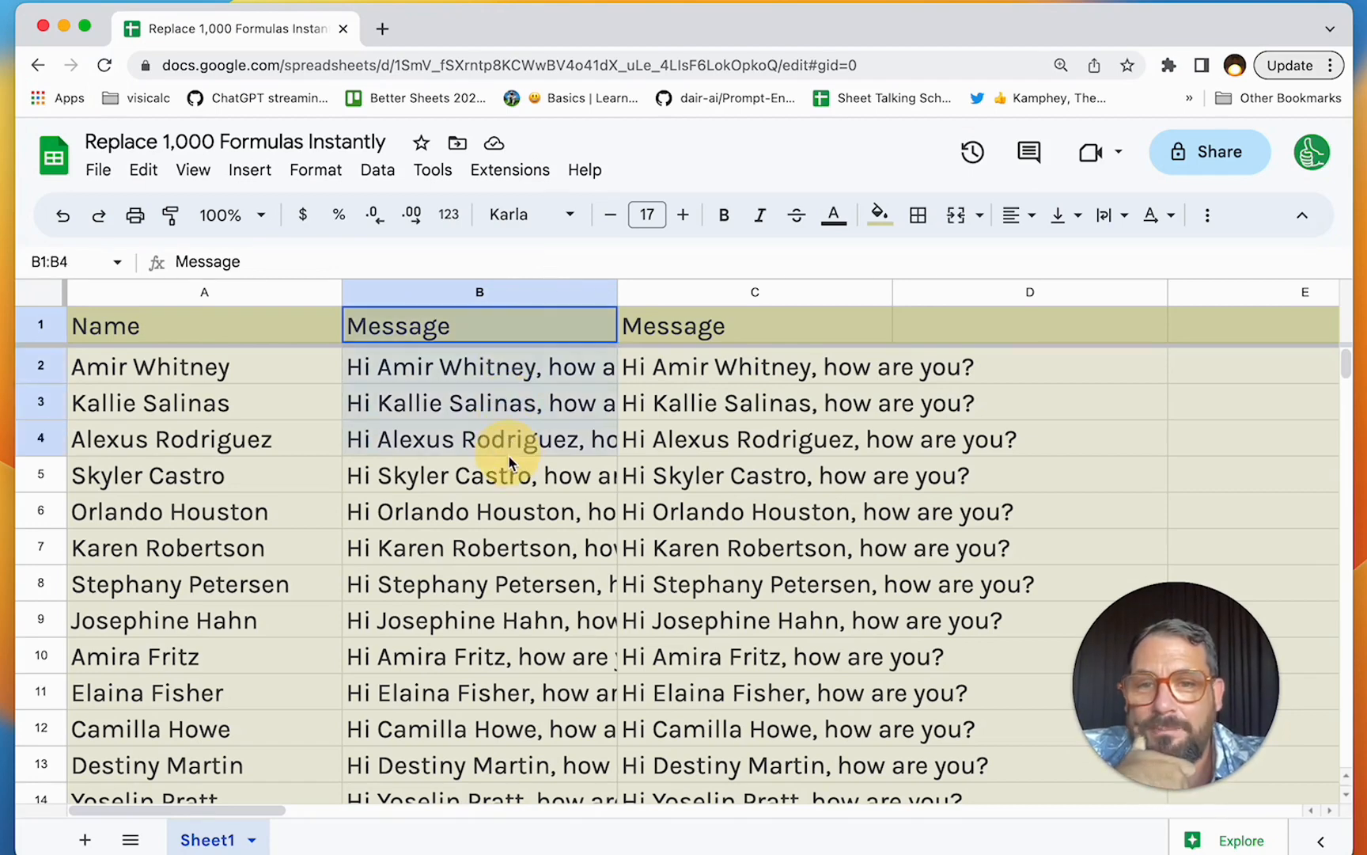
pyautogui.moveTo(696, 337); pyautogui.dragTo(630, 419)
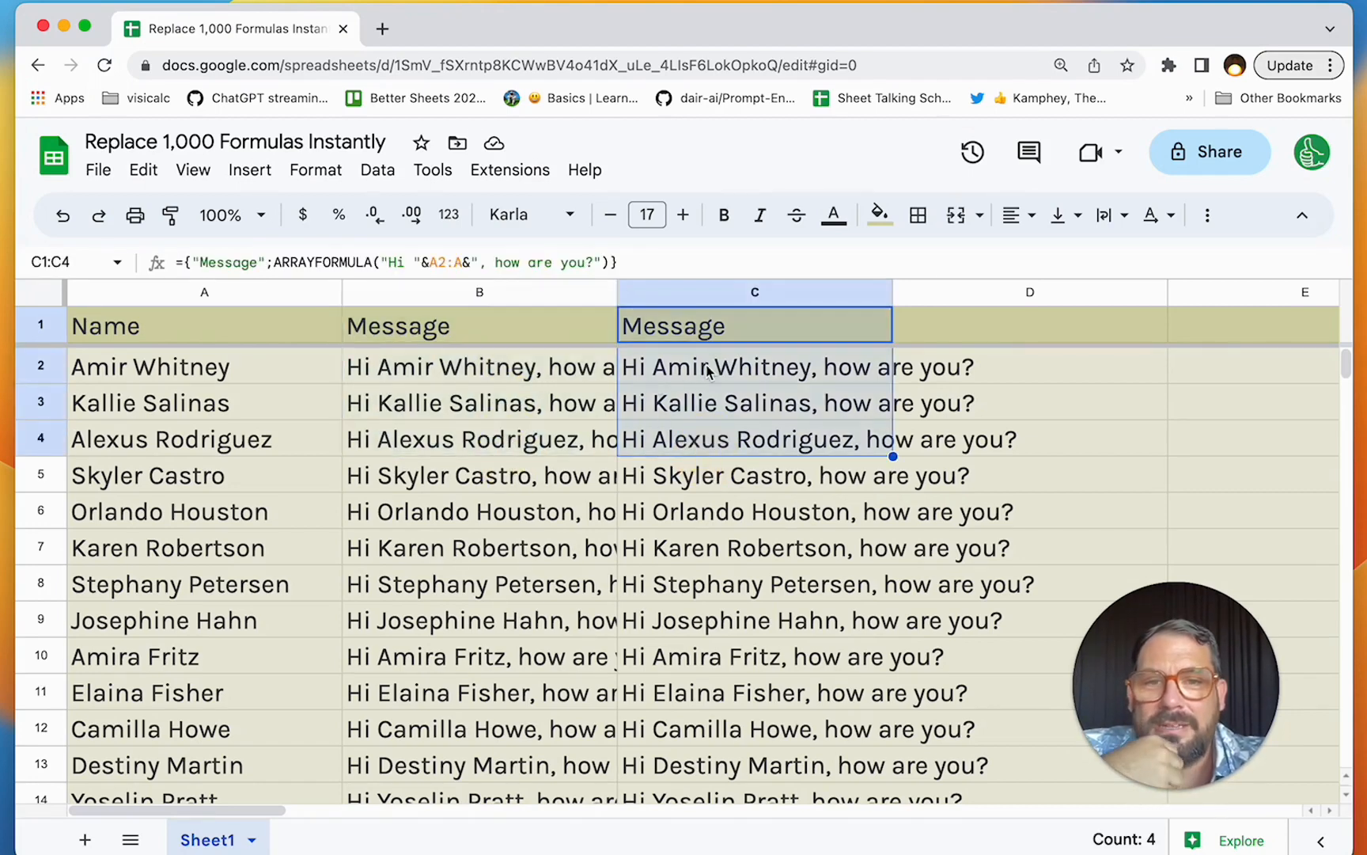
pyautogui.click(689, 324)
pyautogui.click(663, 387)
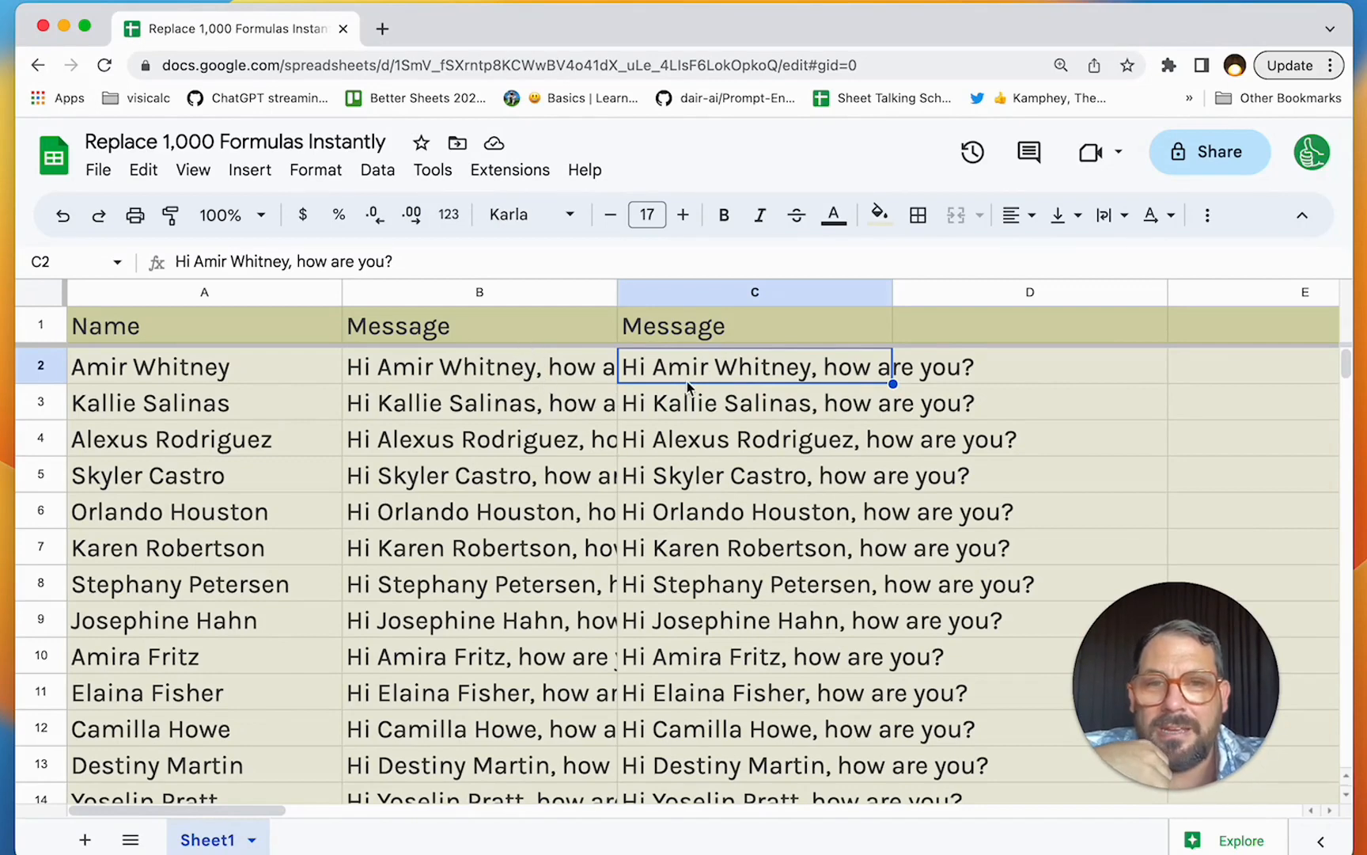
pyautogui.click(756, 333)
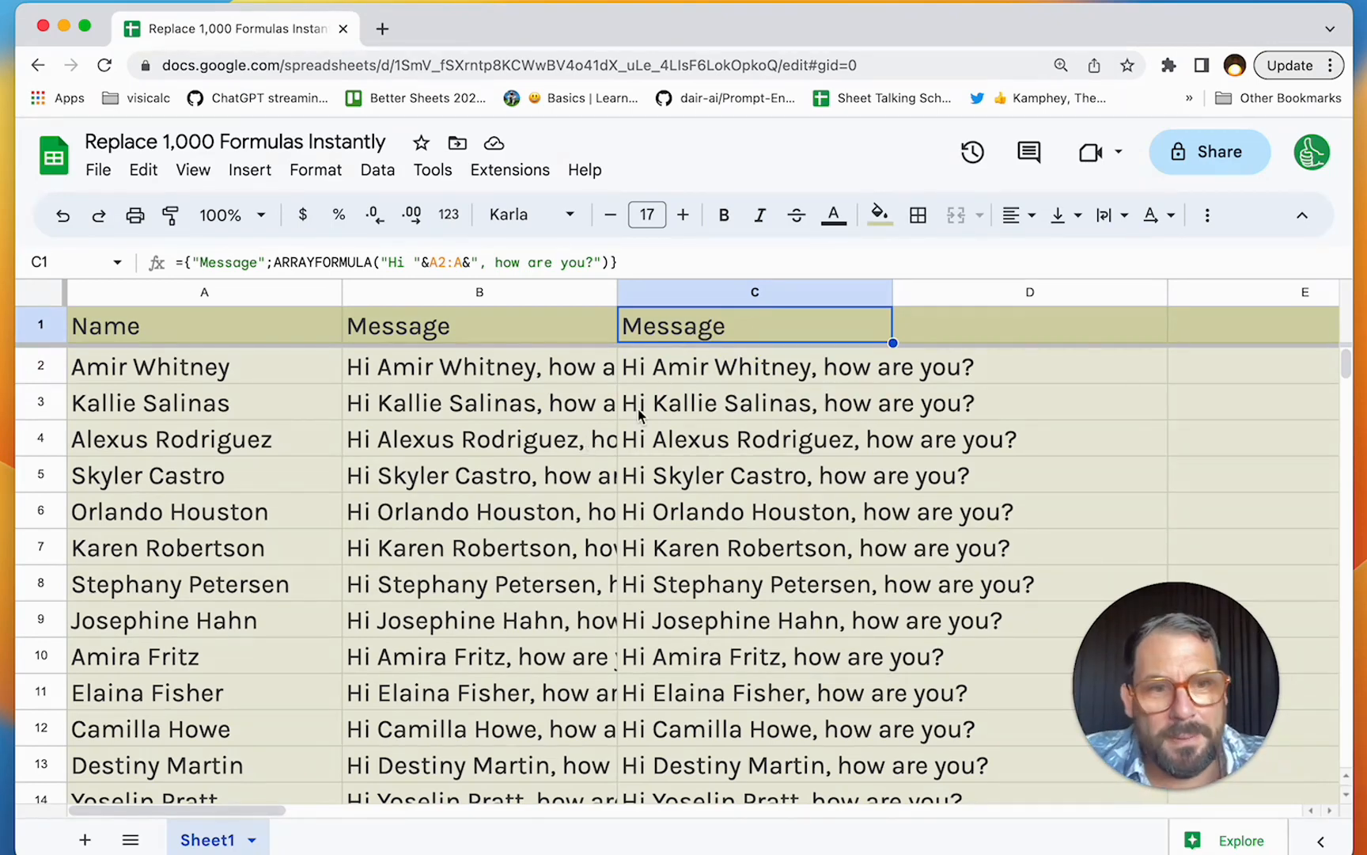
pyautogui.click(497, 372)
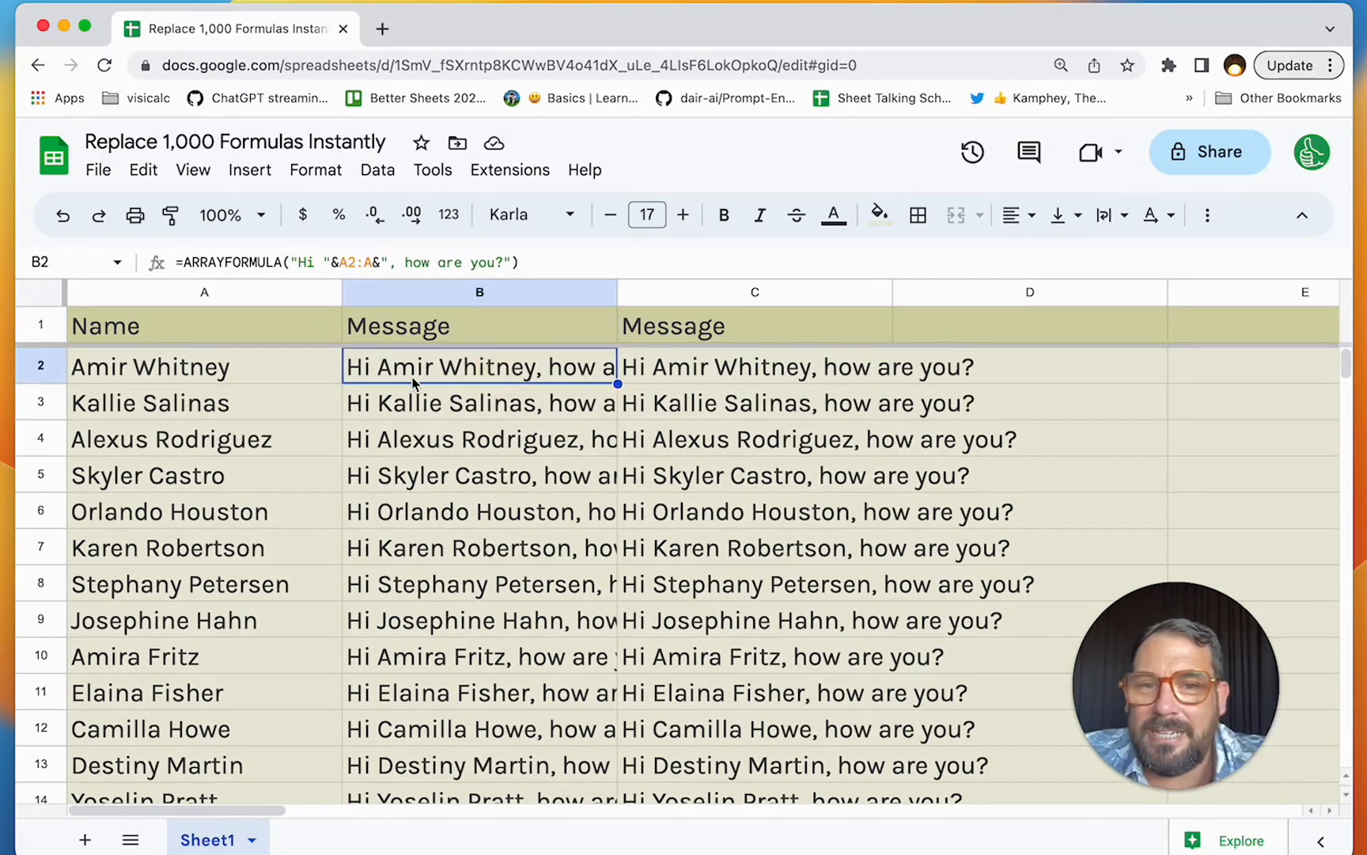
pyautogui.click(642, 332)
pyautogui.click(669, 374)
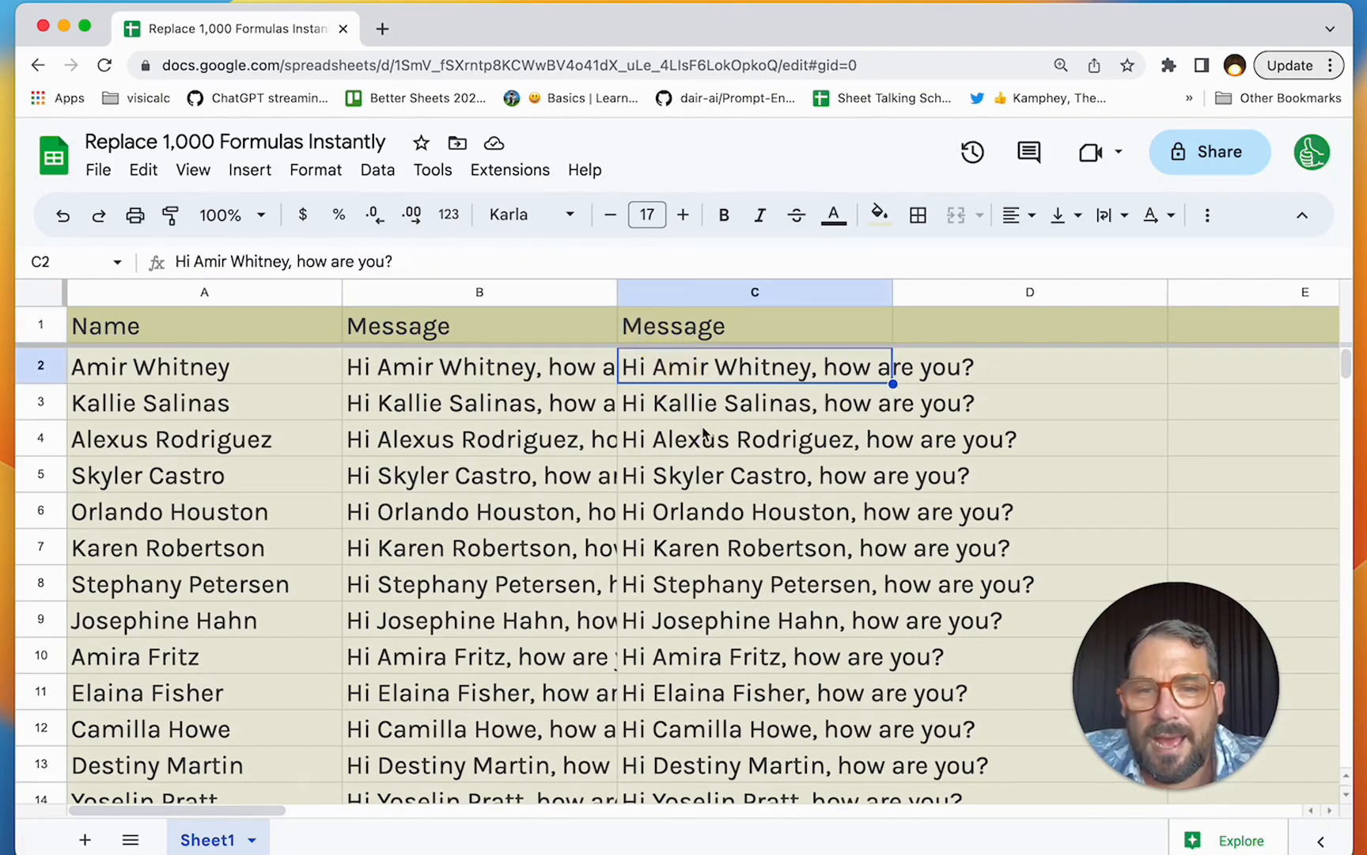
# - Look through the messages that the C1 formula generates down column C
pyautogui.press('Down')
pyautogui.press('Down')
pyautogui.press('Down')
pyautogui.press('Down')
pyautogui.scroll(-15, 697, 491)
pyautogui.click(696, 544)
pyautogui.scroll(-5, 692, 546)
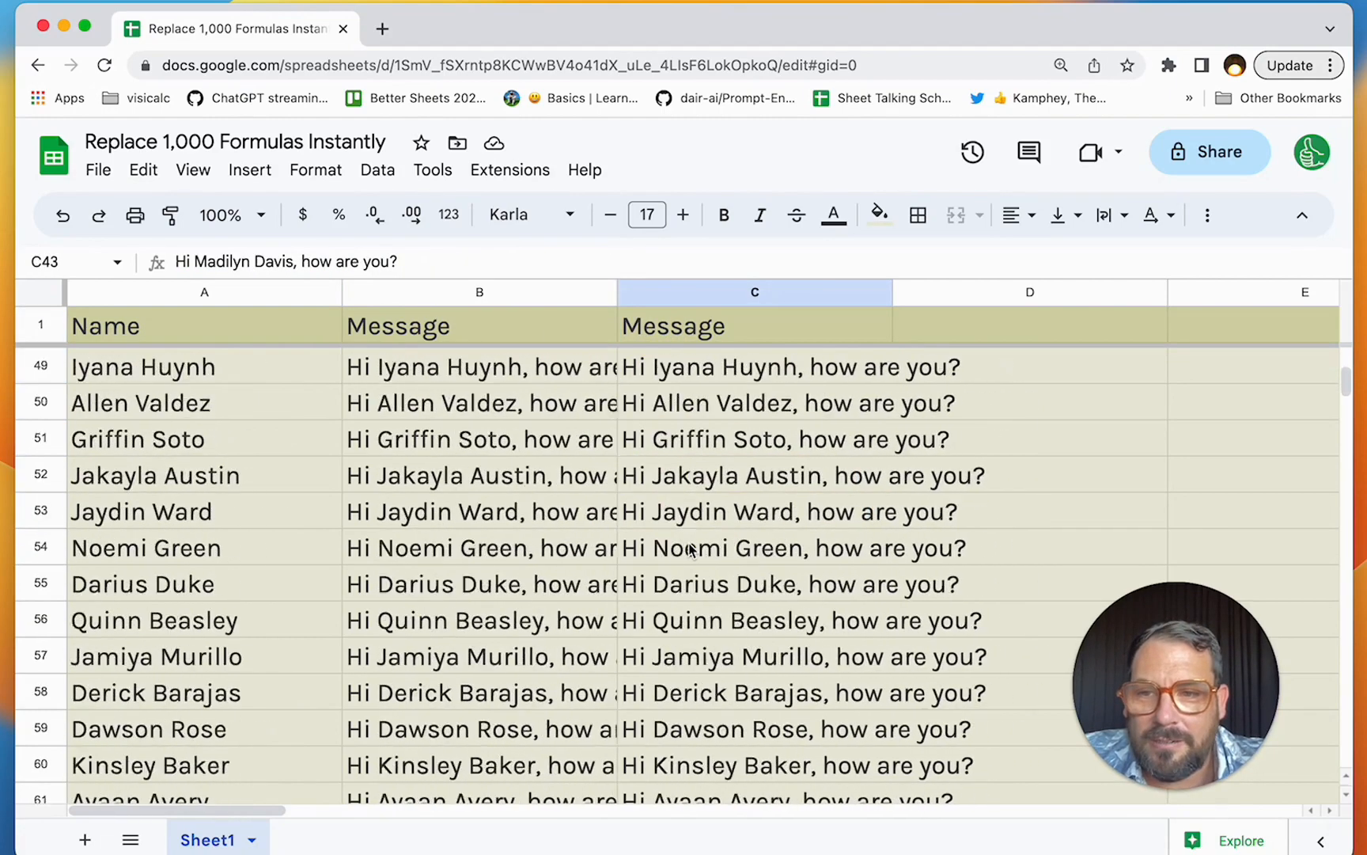
pyautogui.scroll(20, 690, 546)
# - Change the surname in A2 by replacing its letter n with an h
pyautogui.doubleClick(144, 377)
pyautogui.press('BackSpace')
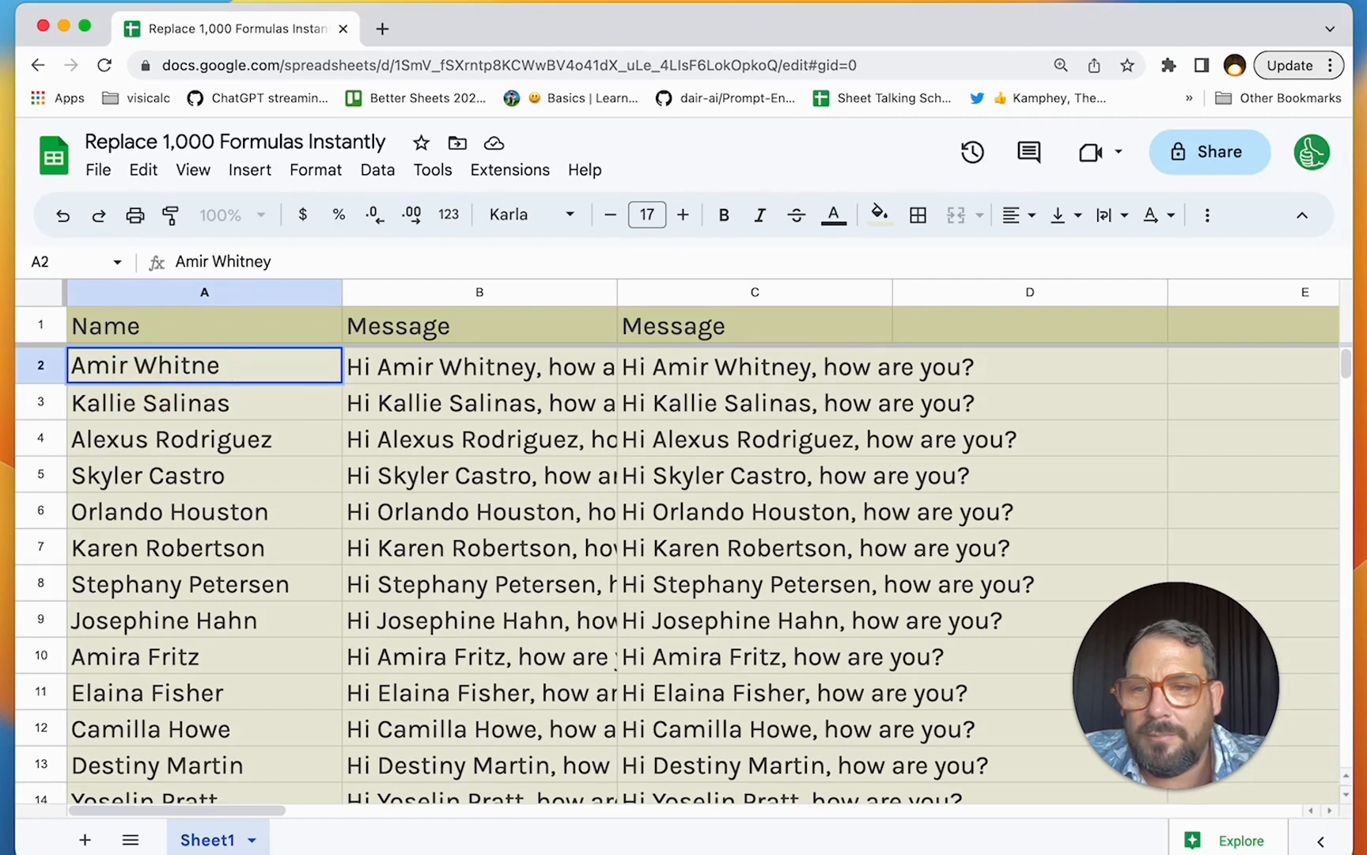
pyautogui.press('BackSpace')
pyautogui.write('e')
pyautogui.press('BackSpace')
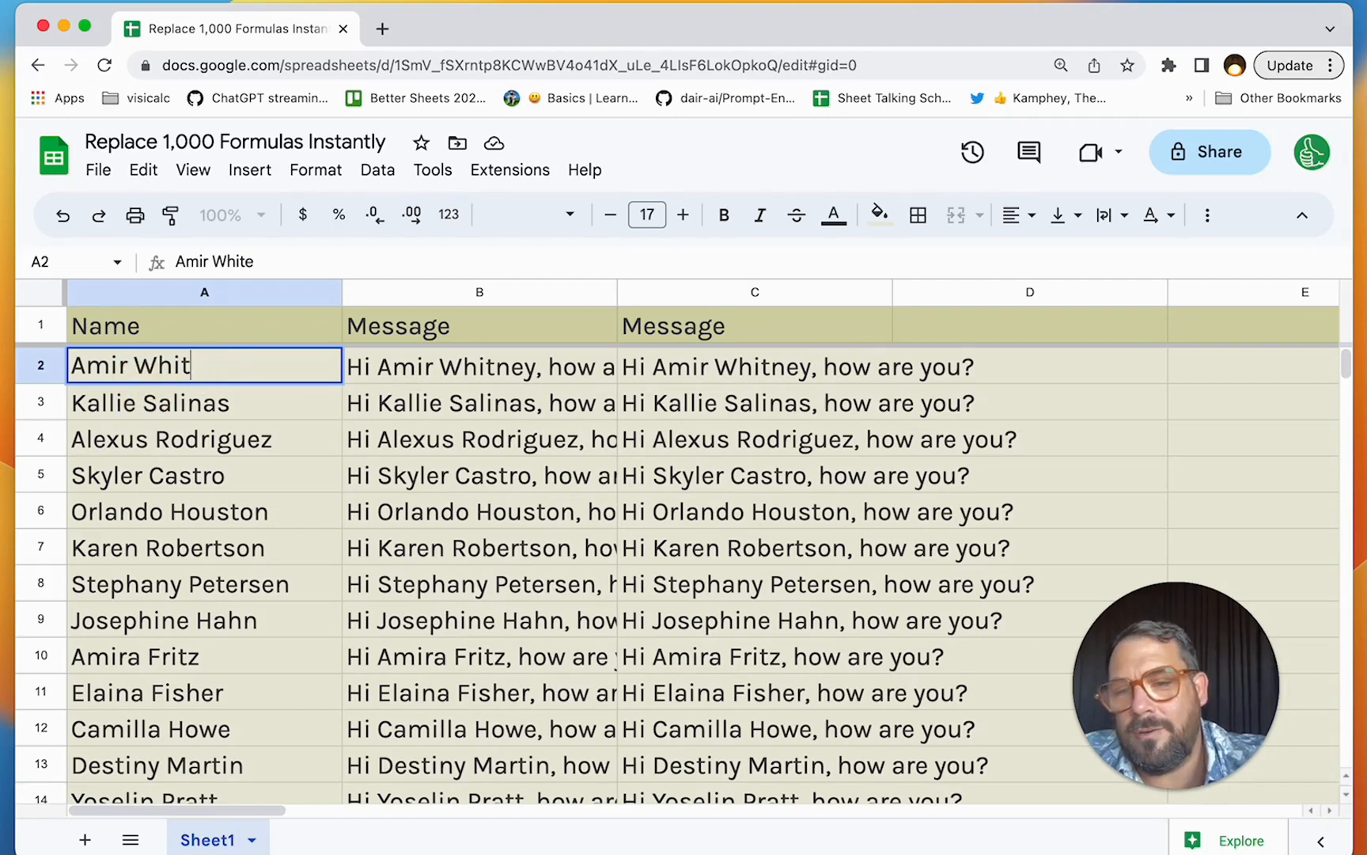
pyautogui.press('BackSpace')
pyautogui.write('h')
pyautogui.press('BackSpace')
pyautogui.write('th')
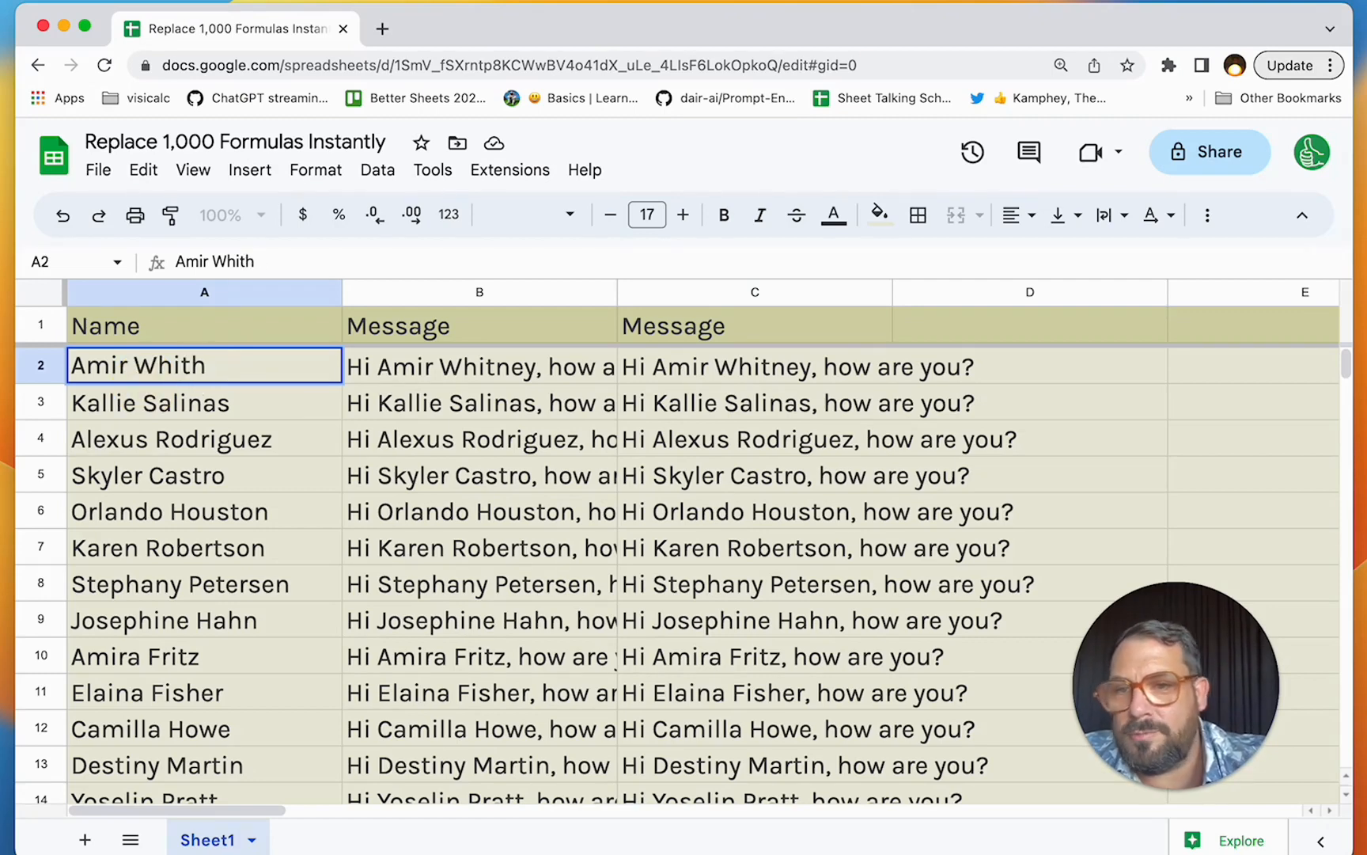
pyautogui.write('ey')
pyautogui.press('Return')
# - Check the edited name in B2 and C2, and compare the C1 formula with the header and messages in column B
pyautogui.press('Up')
pyautogui.press('Up')
pyautogui.press('Down')
pyautogui.press('Right')
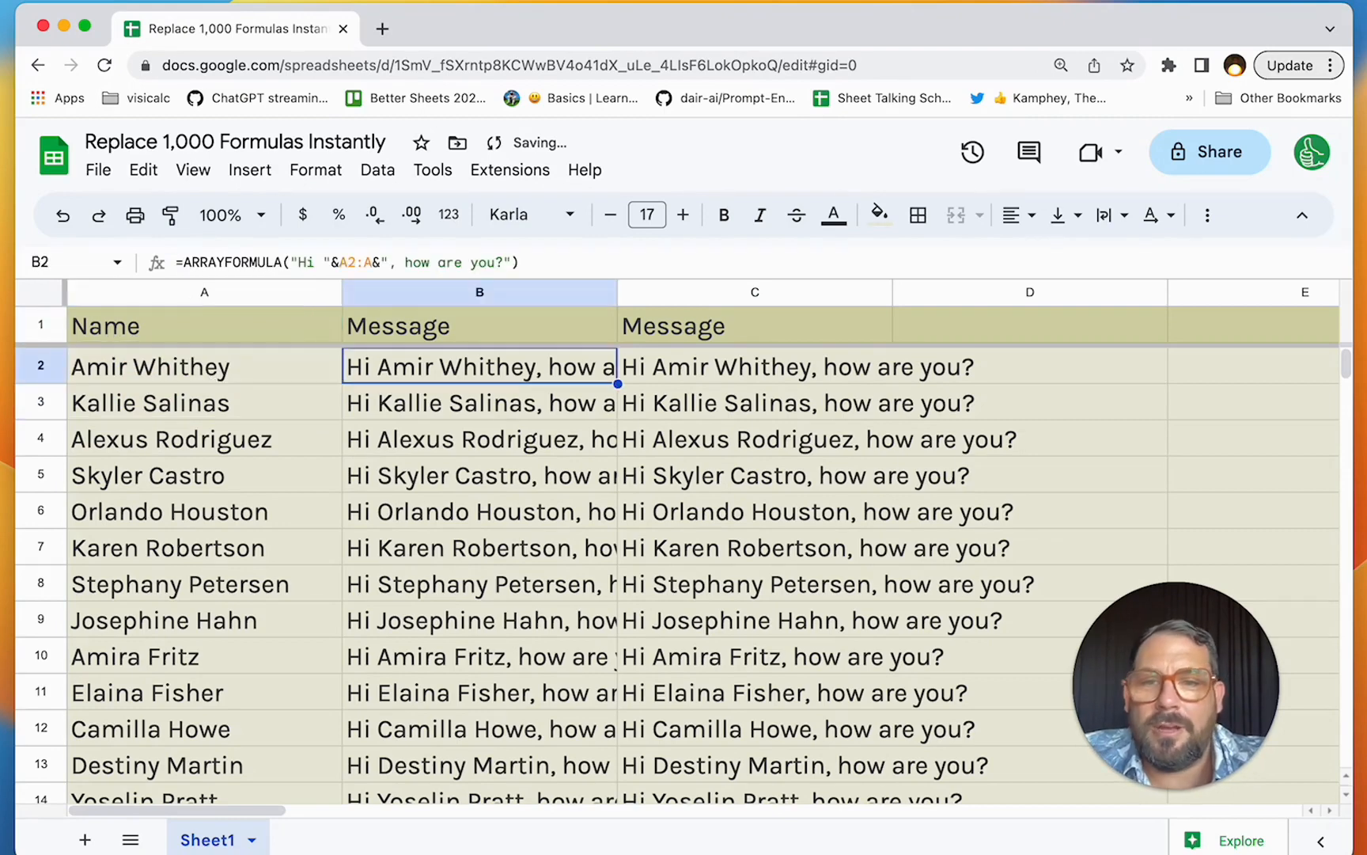
pyautogui.click(674, 368)
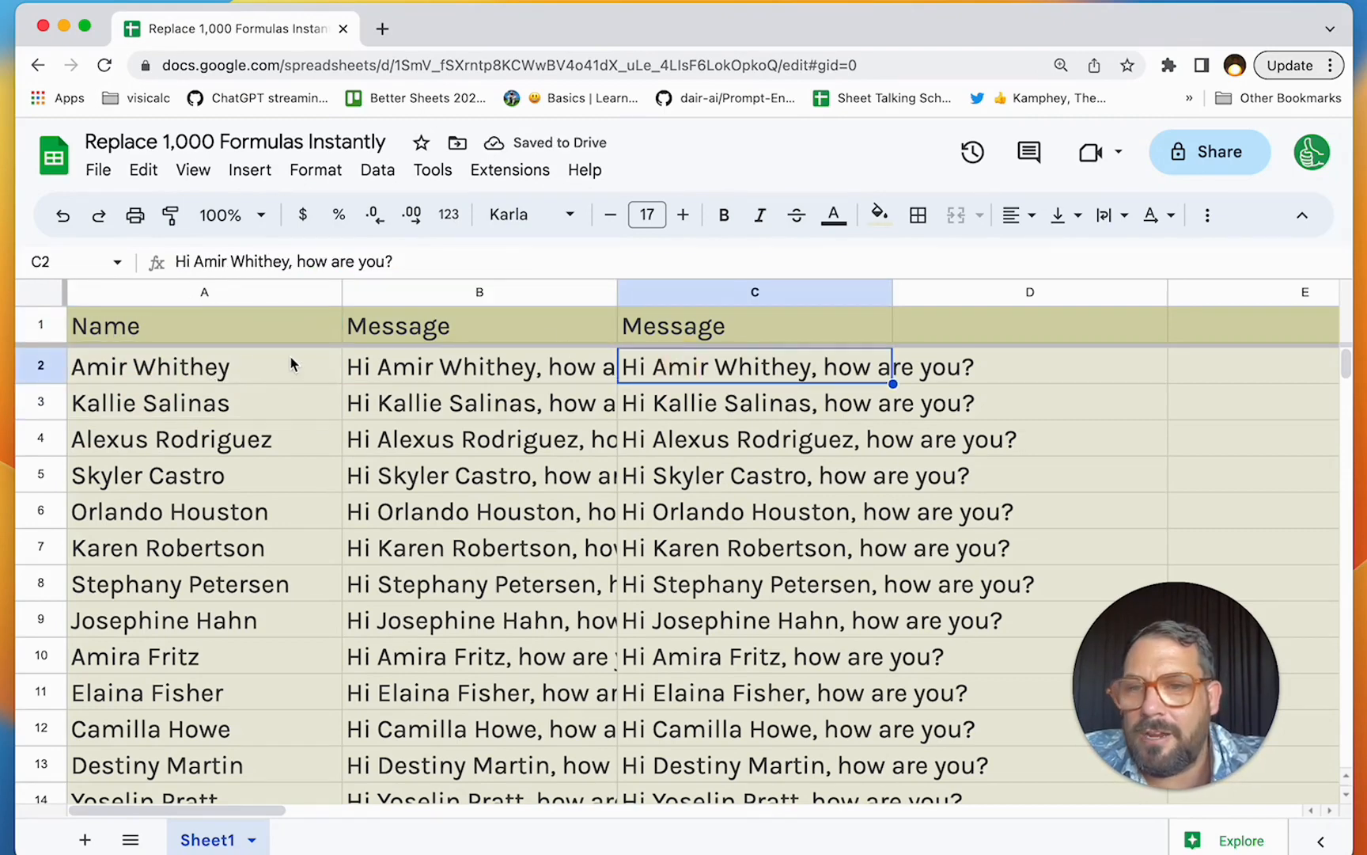
pyautogui.click(247, 363)
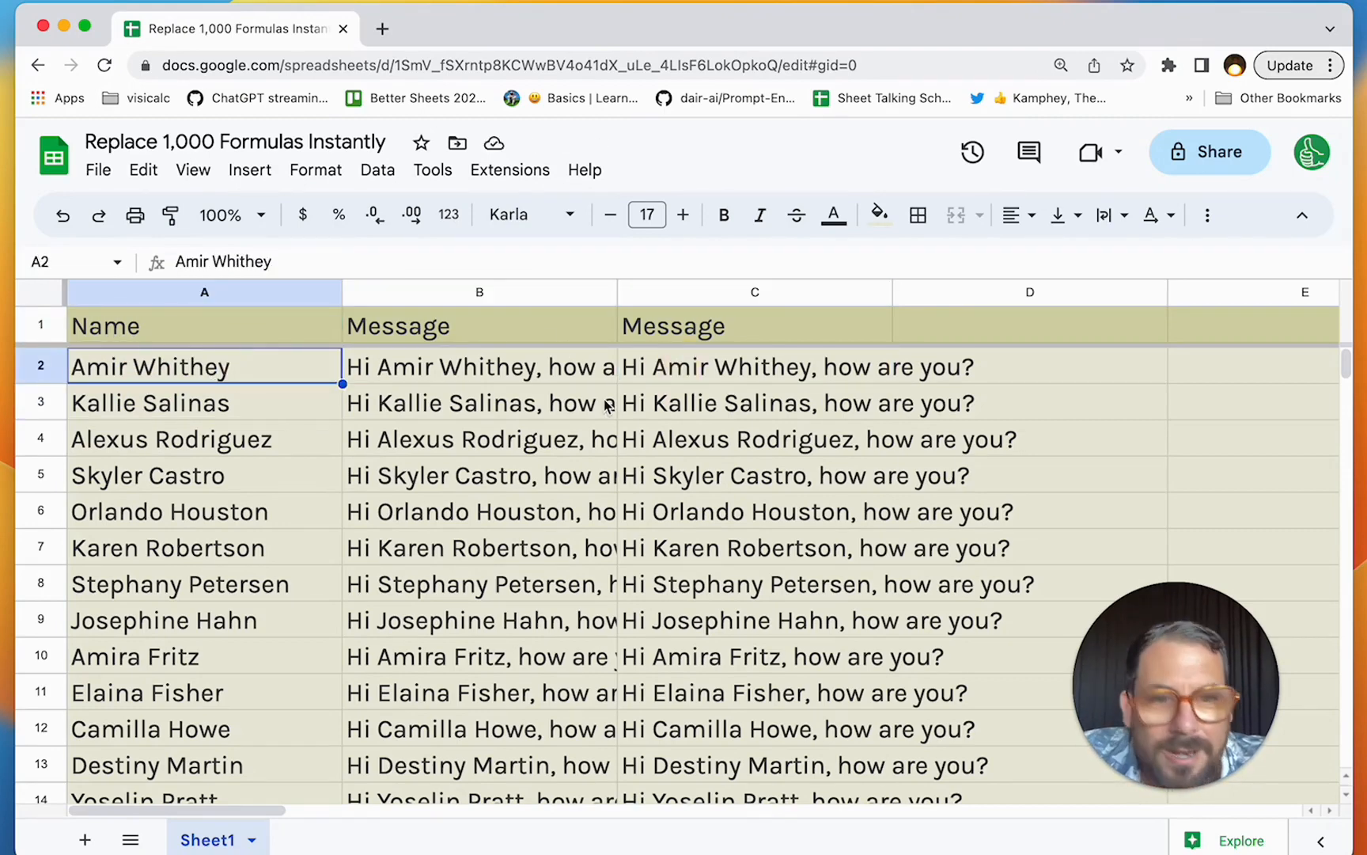
pyautogui.click(708, 331)
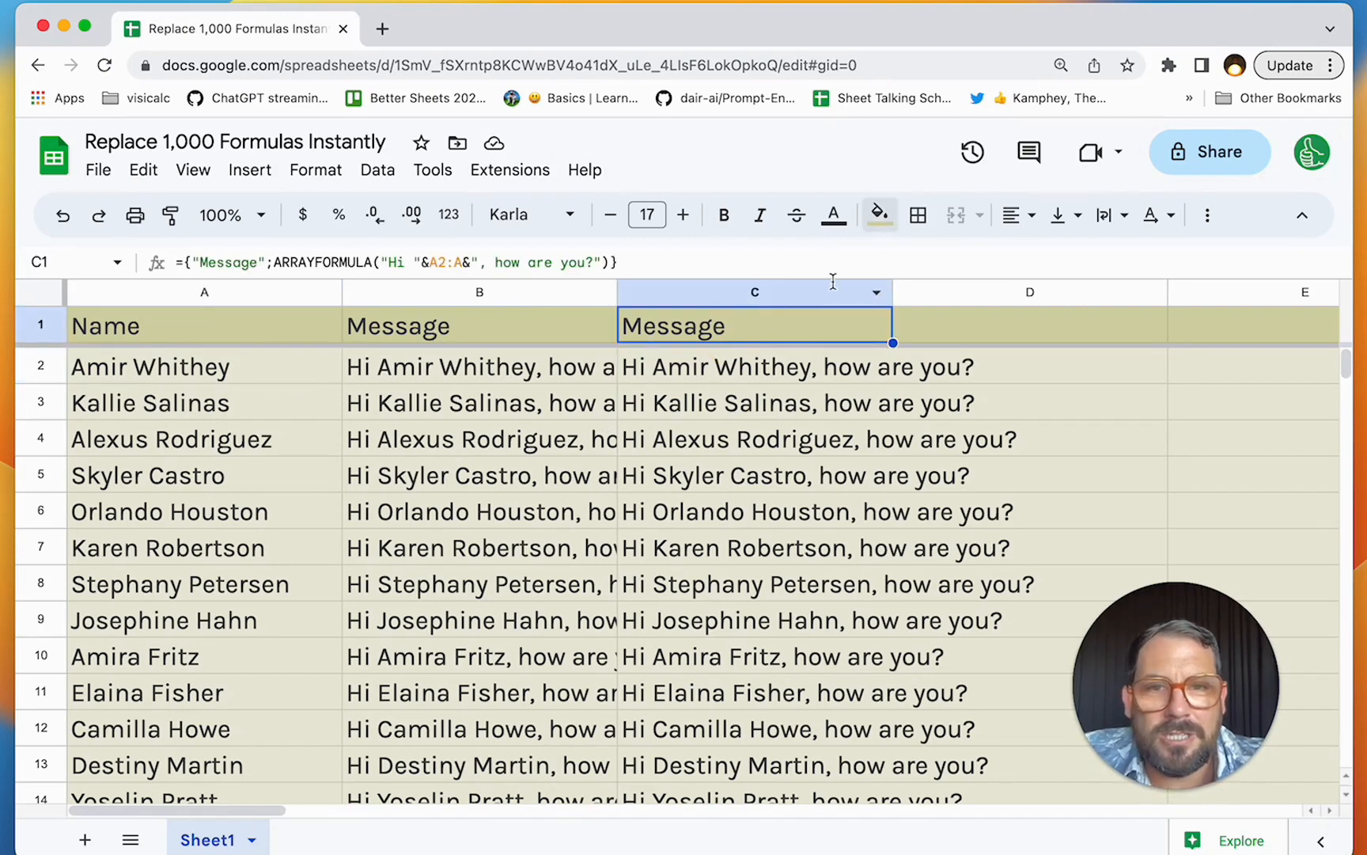
pyautogui.click(540, 332)
pyautogui.keyDown('shift'); pyautogui.click(535, 412); pyautogui.keyUp('shift')
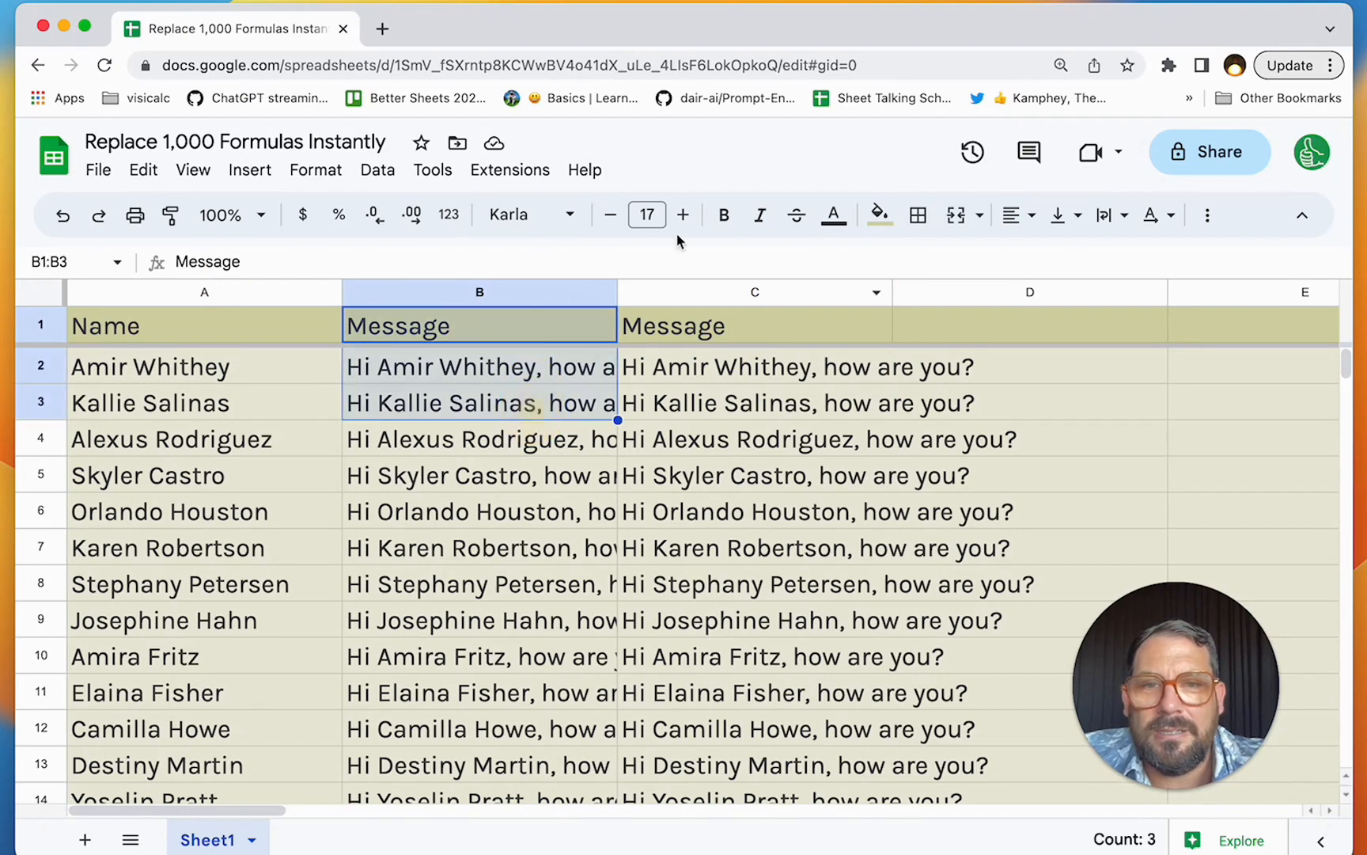
# - Sort the whole sheet A to Z by the Message column C
pyautogui.rightClick(877, 303)
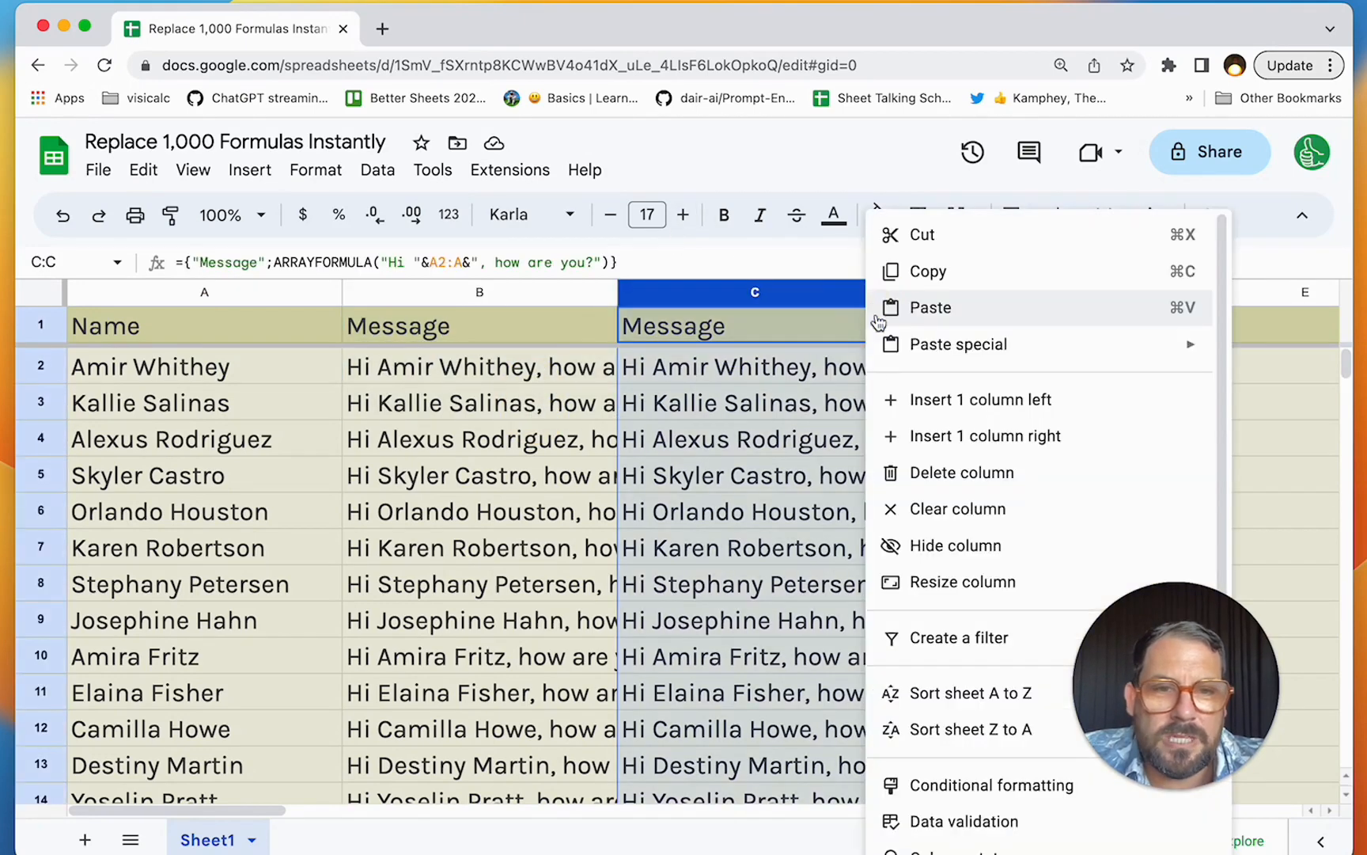
pyautogui.click(959, 694)
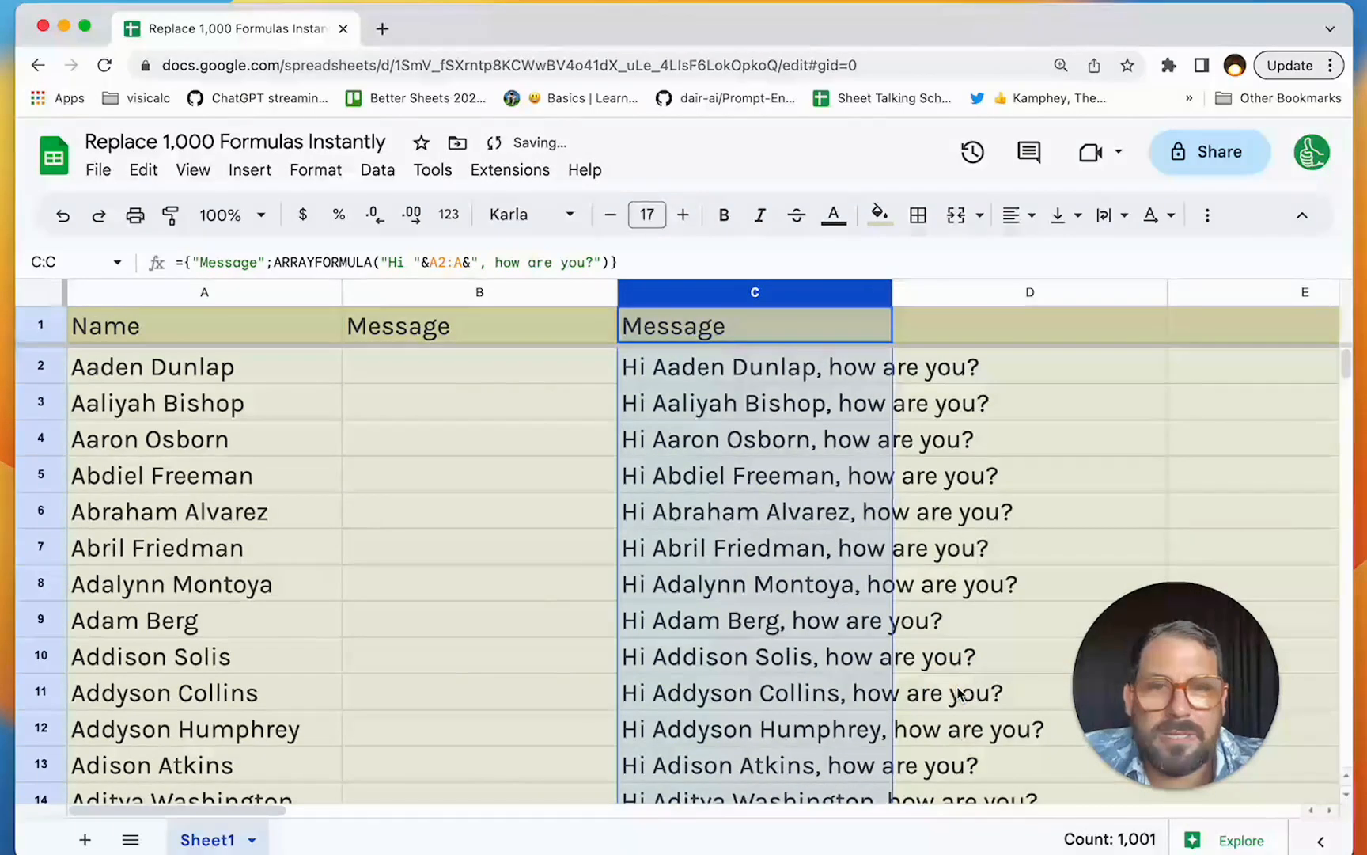
pyautogui.click(709, 370)
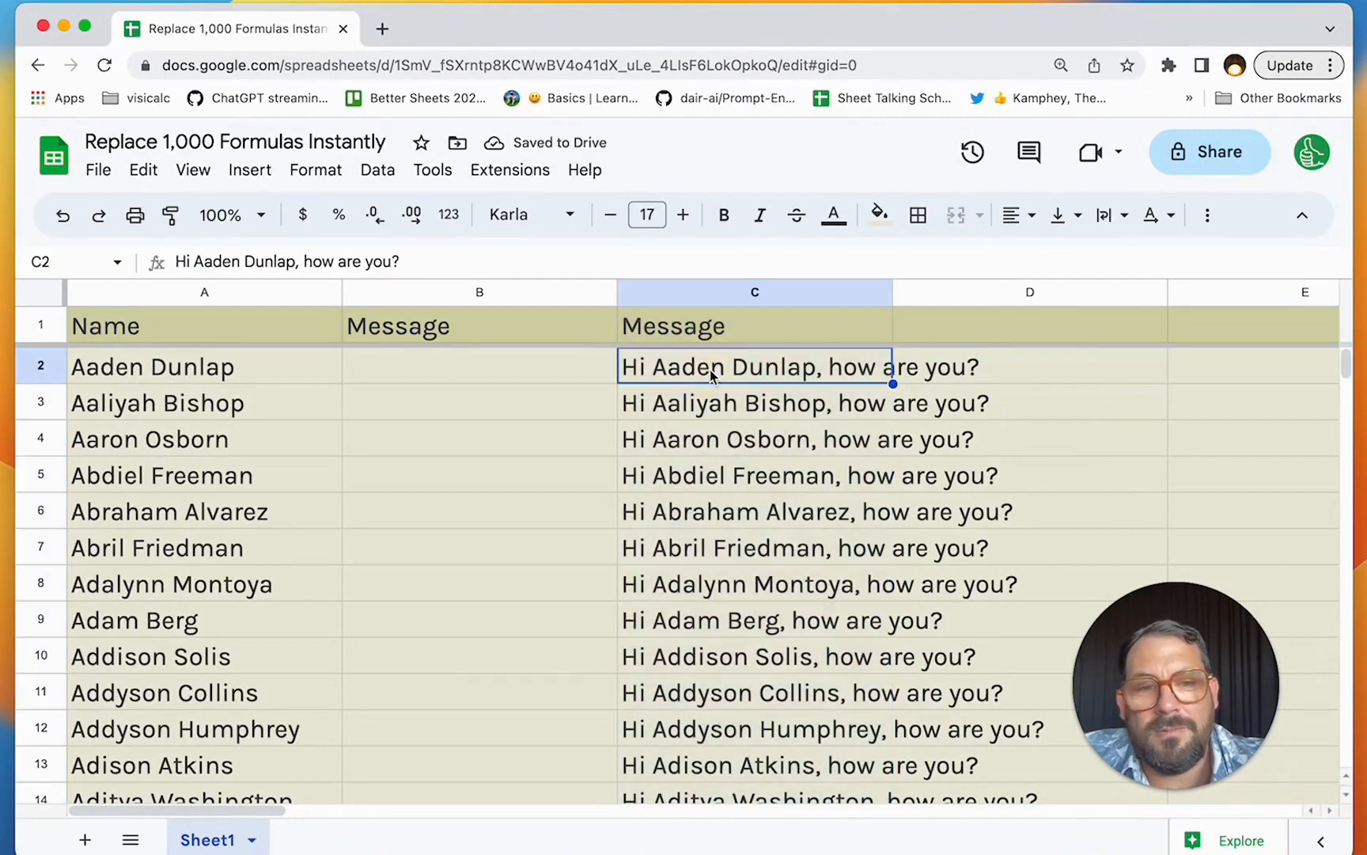
# - Check the cells in column B against the C1 formula and its generated message in C2
pyautogui.moveTo(469, 361); pyautogui.dragTo(446, 671)
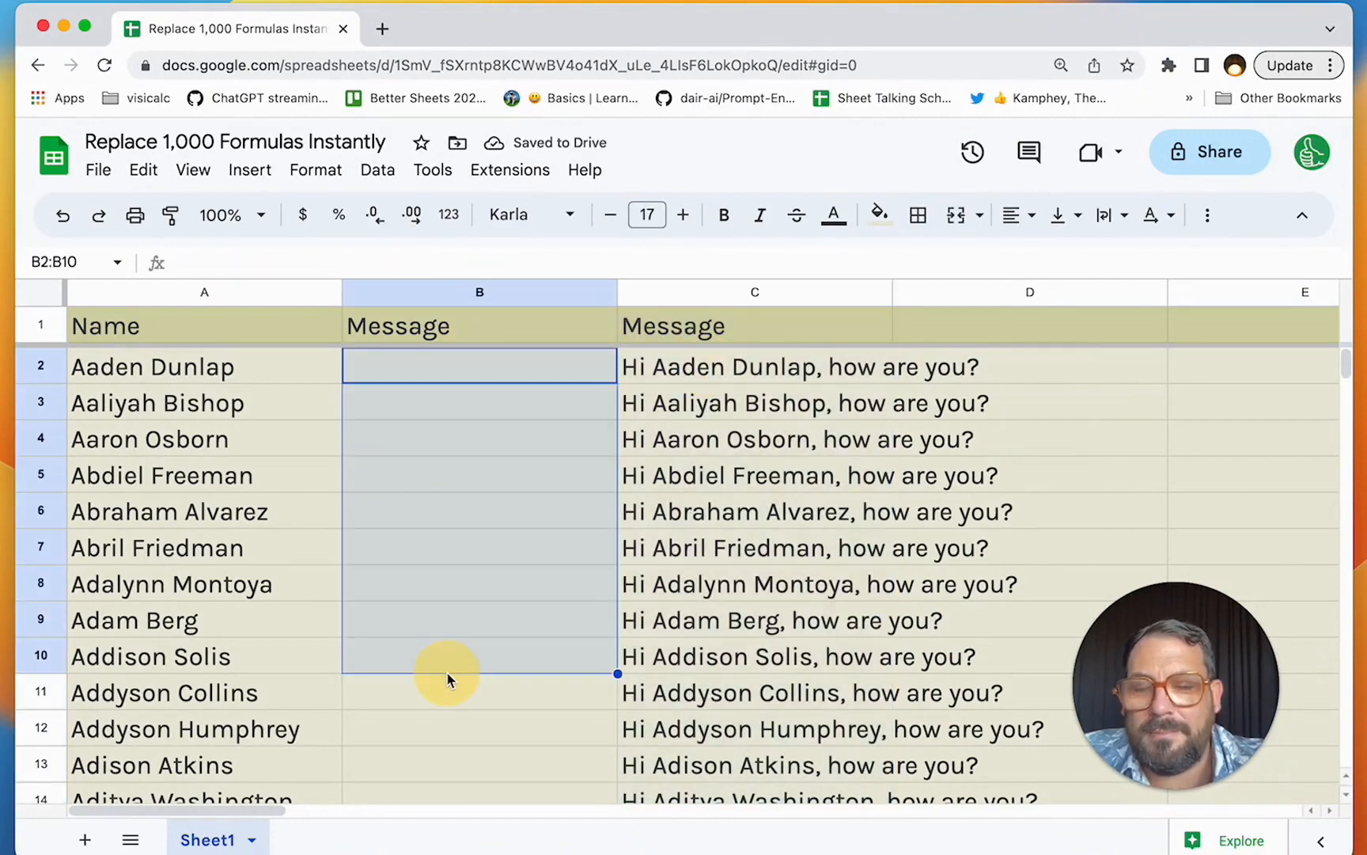
pyautogui.scroll(-10, 447, 679)
pyautogui.scroll(10, 447, 671)
pyautogui.click(774, 369)
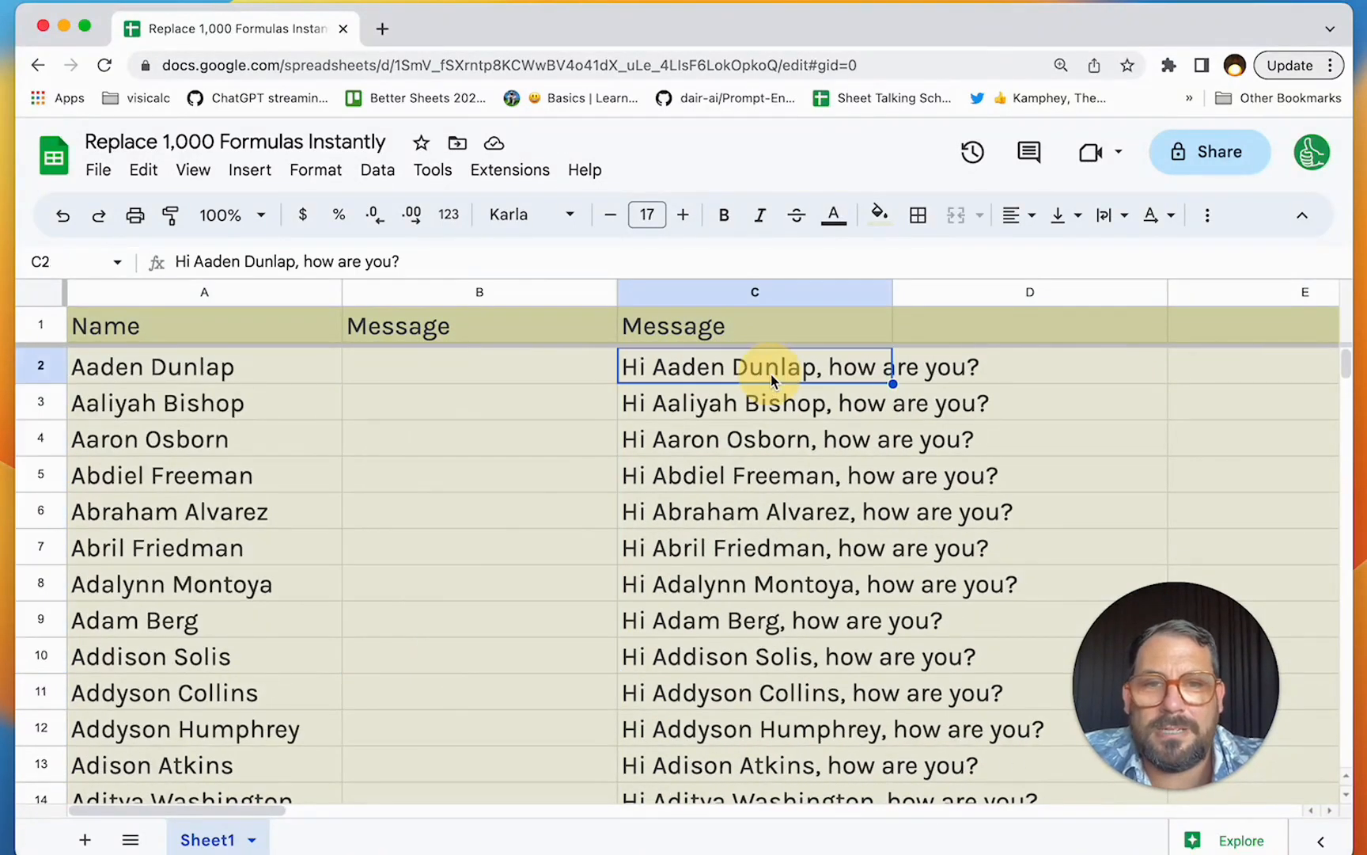
pyautogui.click(716, 332)
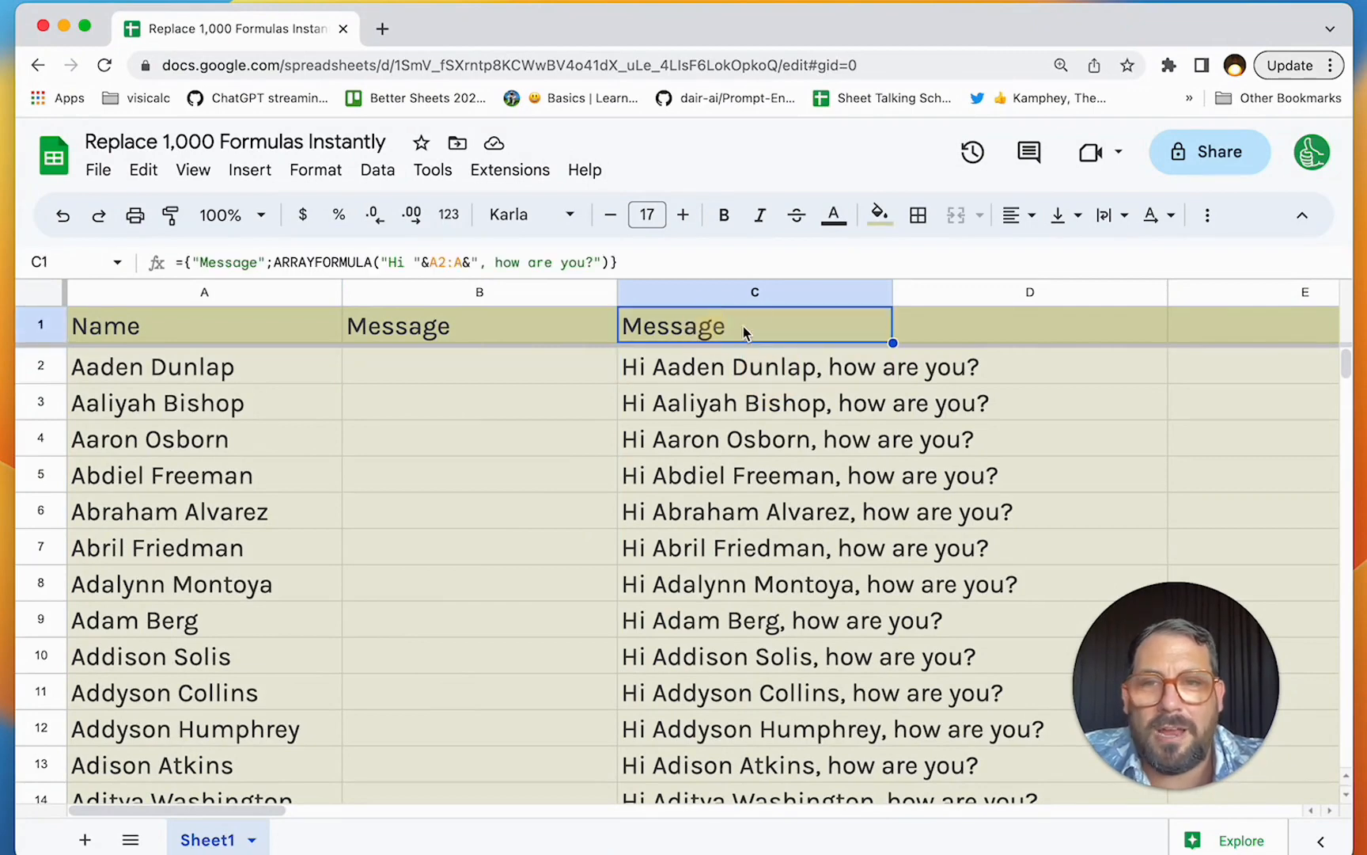
pyautogui.click(823, 377)
pyautogui.click(830, 332)
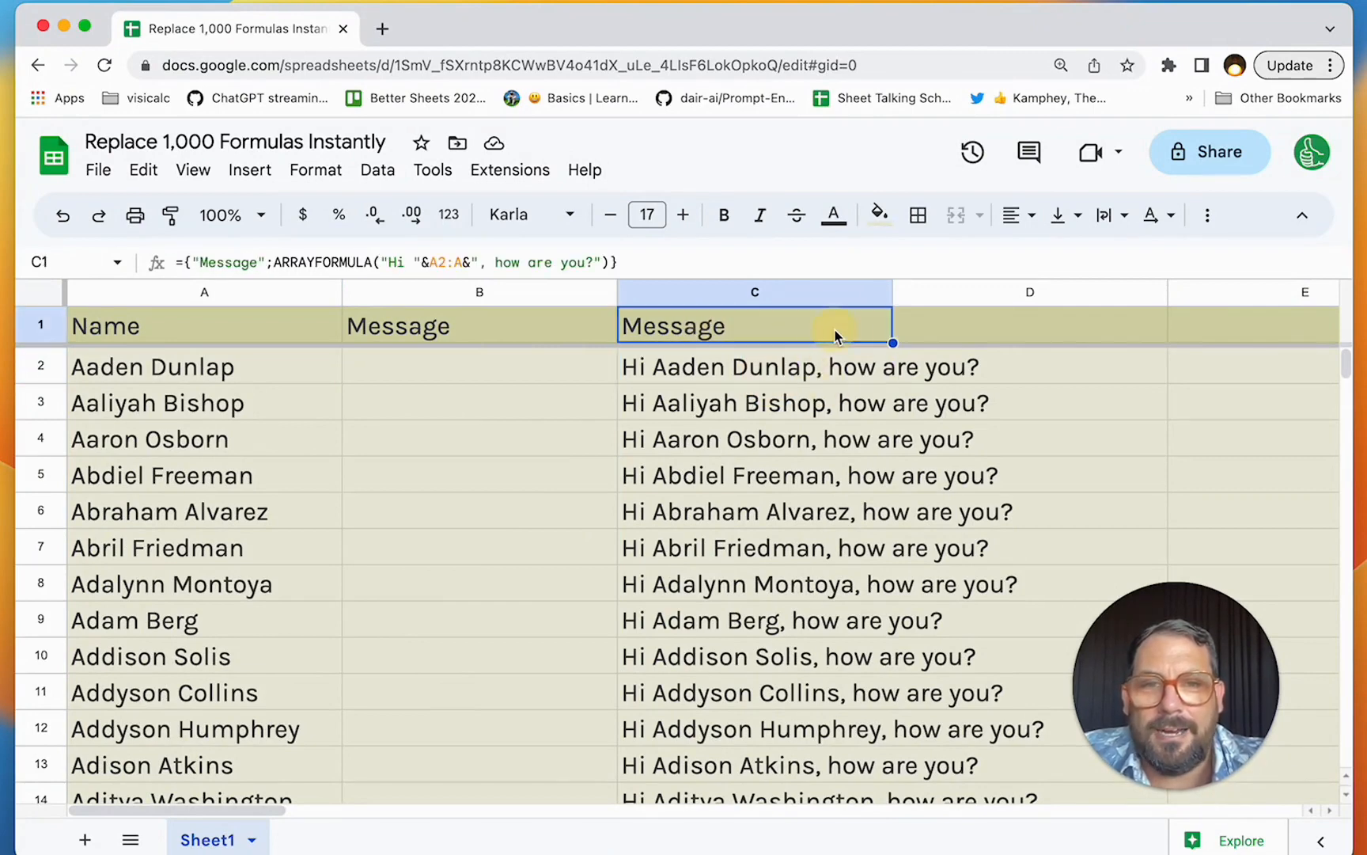
# - Sort the whole sheet Z to A by the Message column C
pyautogui.click(878, 295)
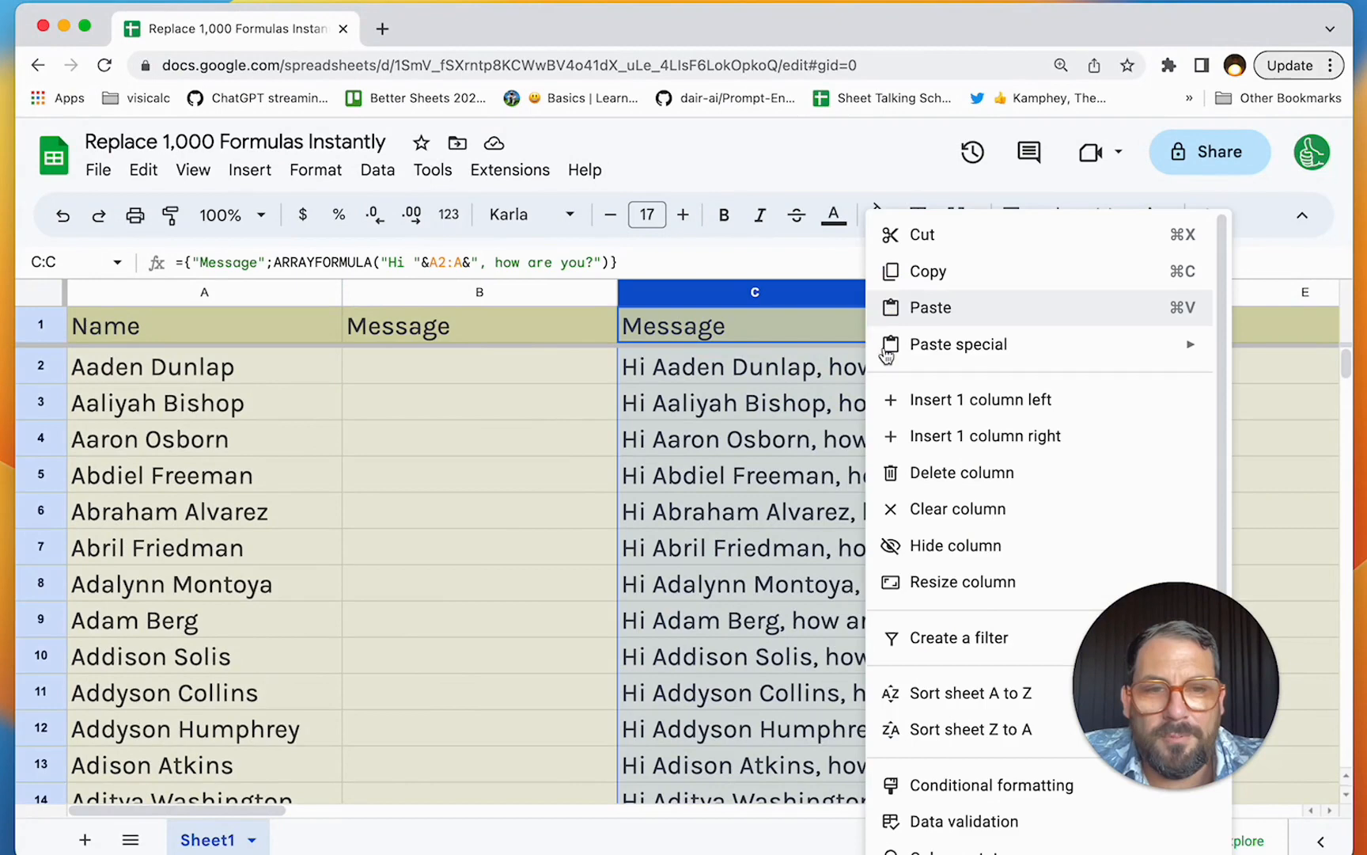
pyautogui.click(952, 729)
pyautogui.click(653, 397)
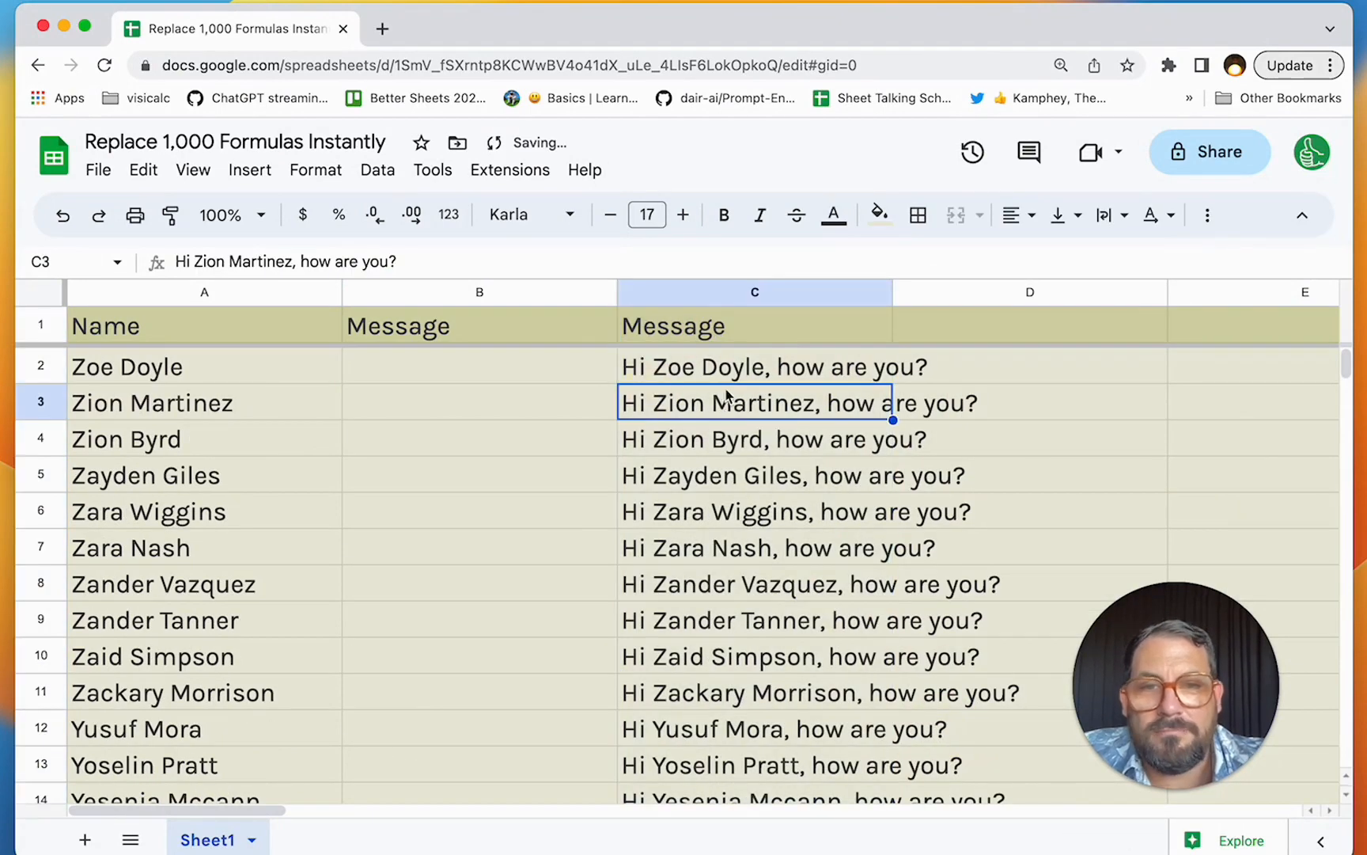
# - Delete the old Message column B, keeping the column driven by the combined header formula
pyautogui.click(492, 295)
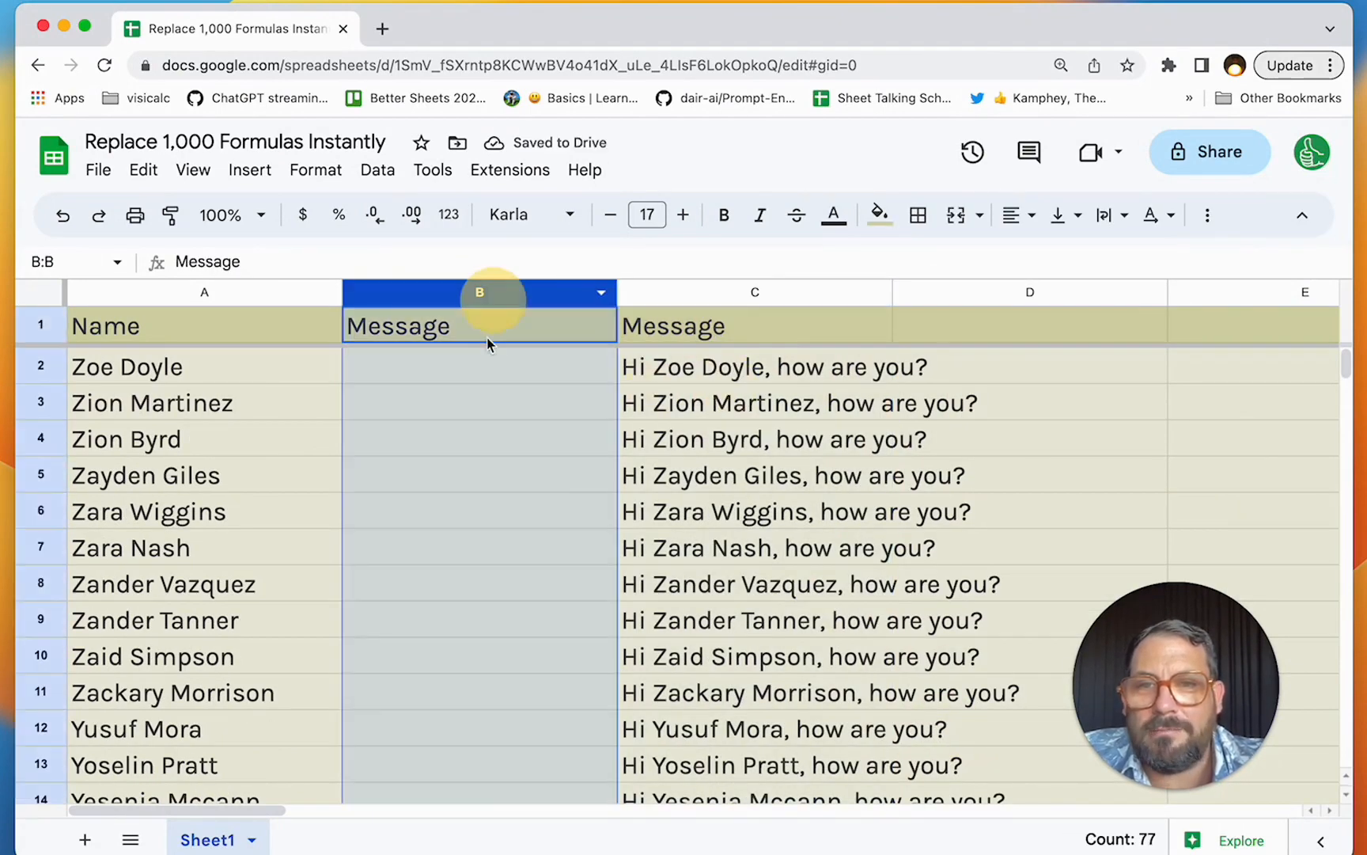
pyautogui.rightClick(492, 296)
pyautogui.click(577, 471)
pyautogui.click(528, 400)
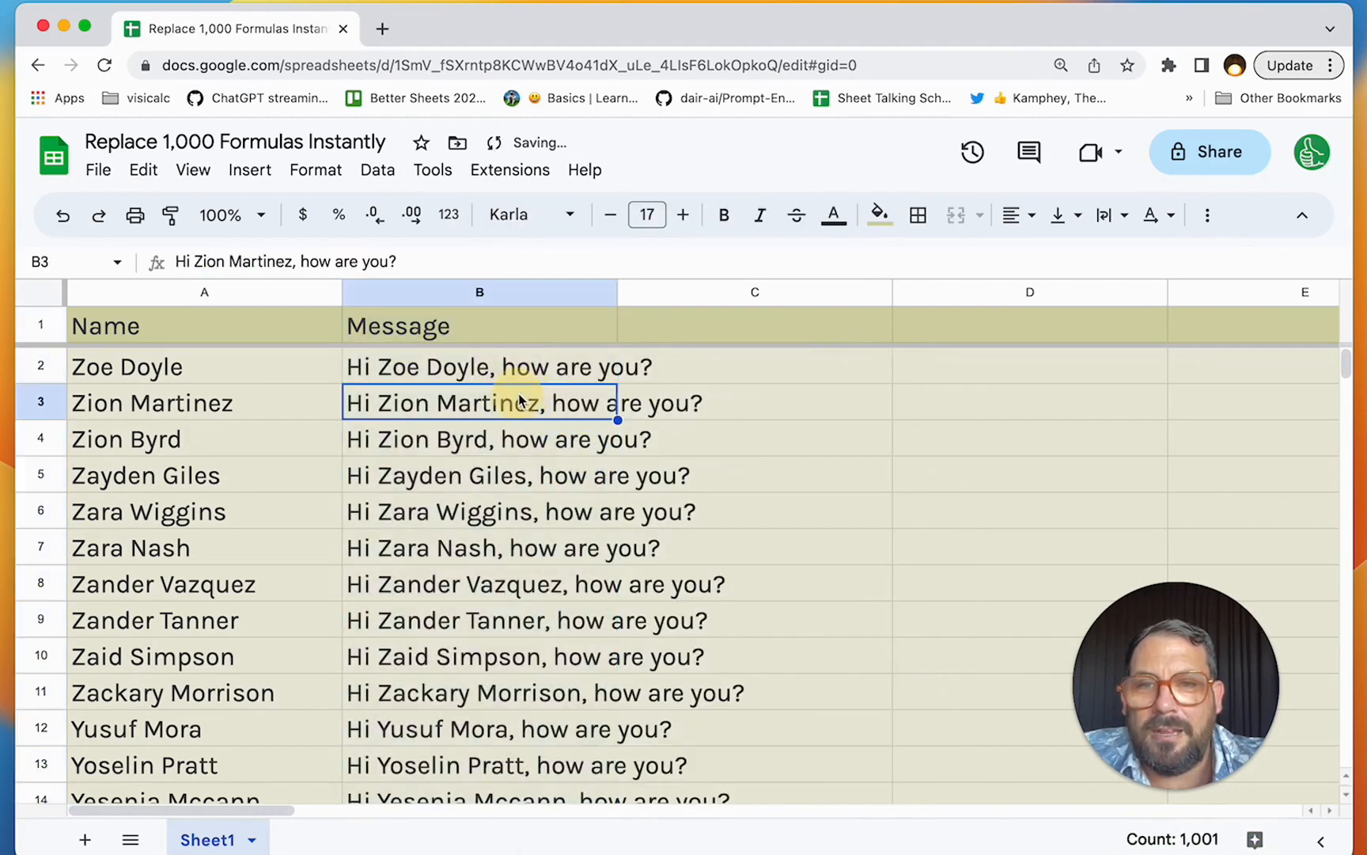
# - Widen the Message column B so that the full message texts fit inside it
pyautogui.click(473, 367)
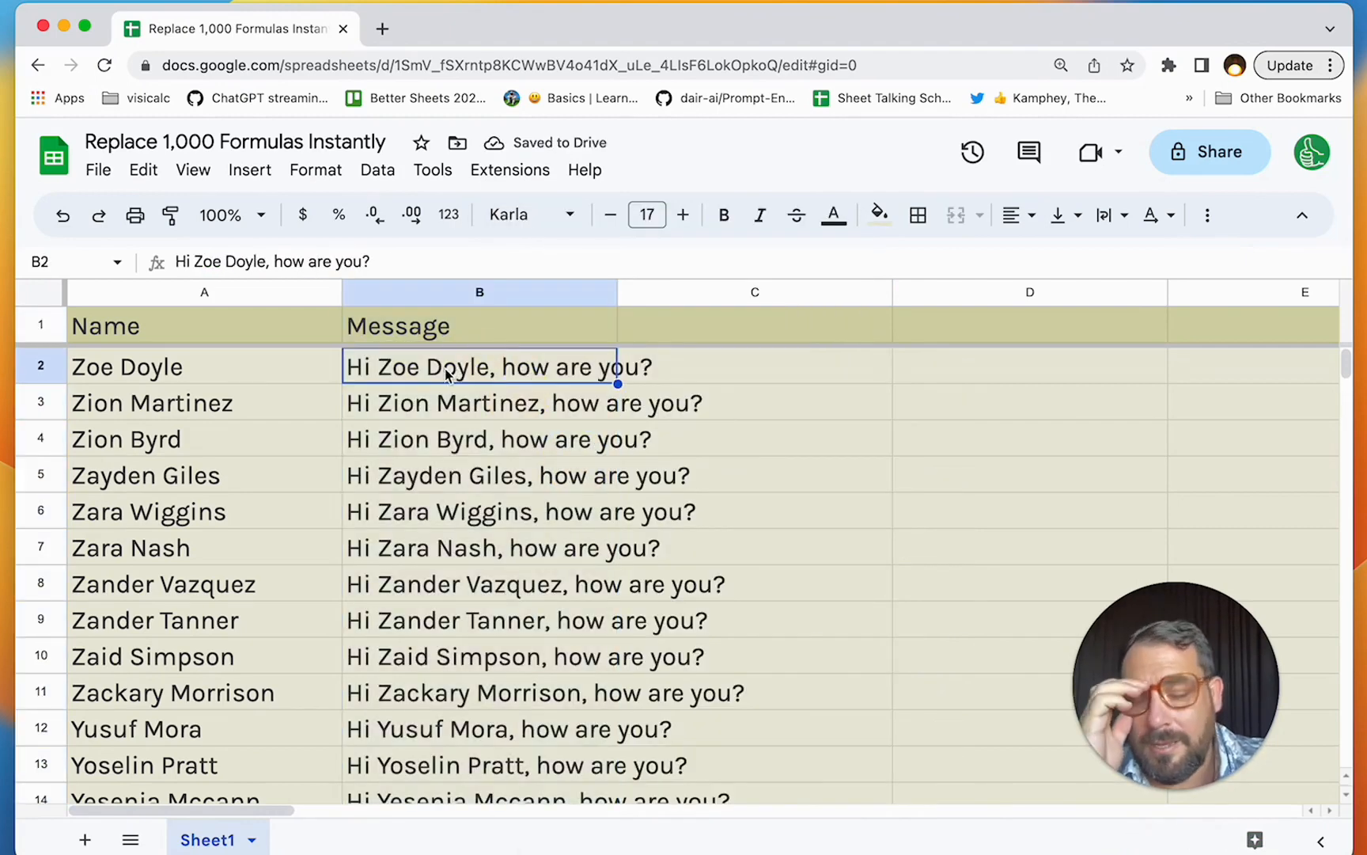
pyautogui.click(284, 382)
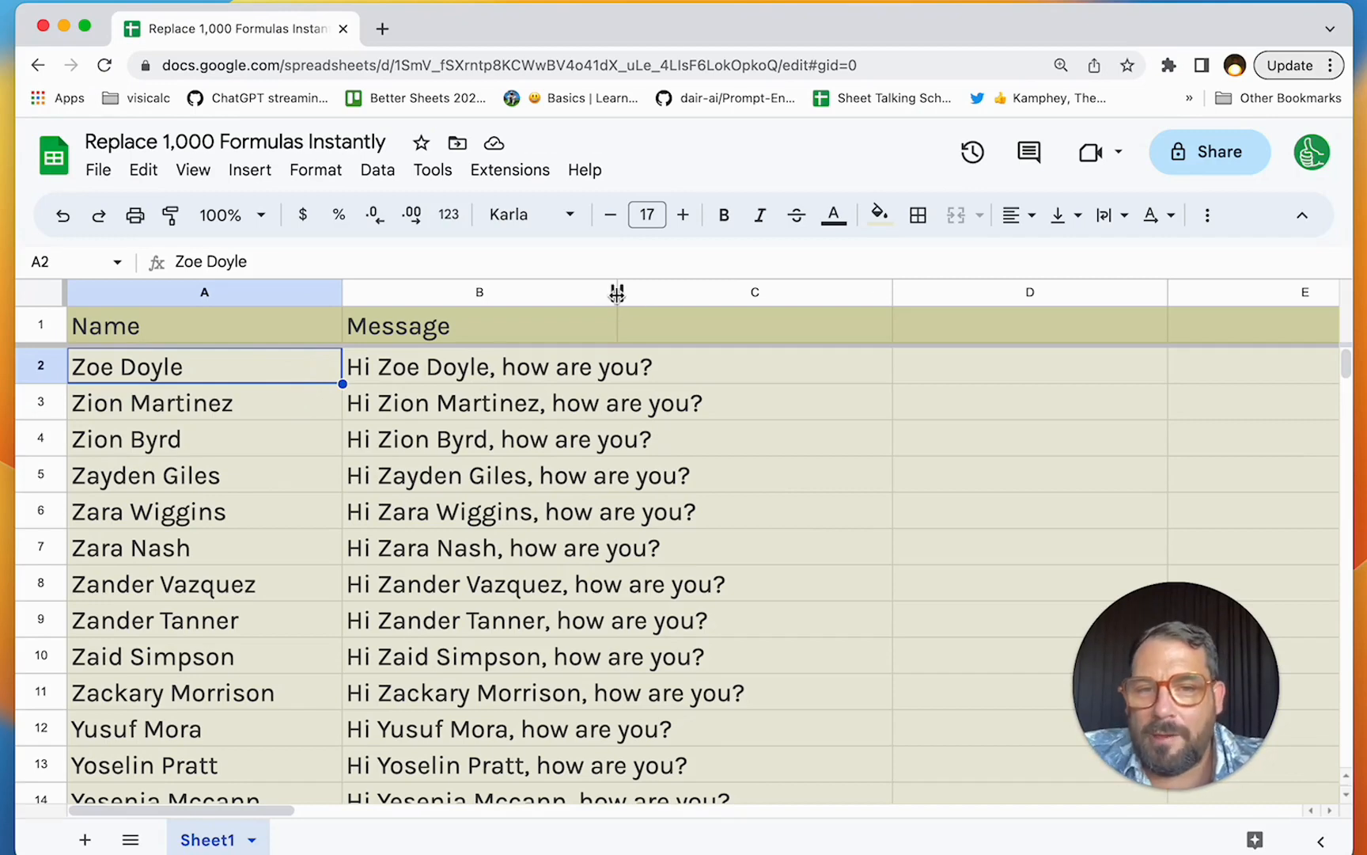
pyautogui.moveTo(617, 292); pyautogui.dragTo(777, 297)
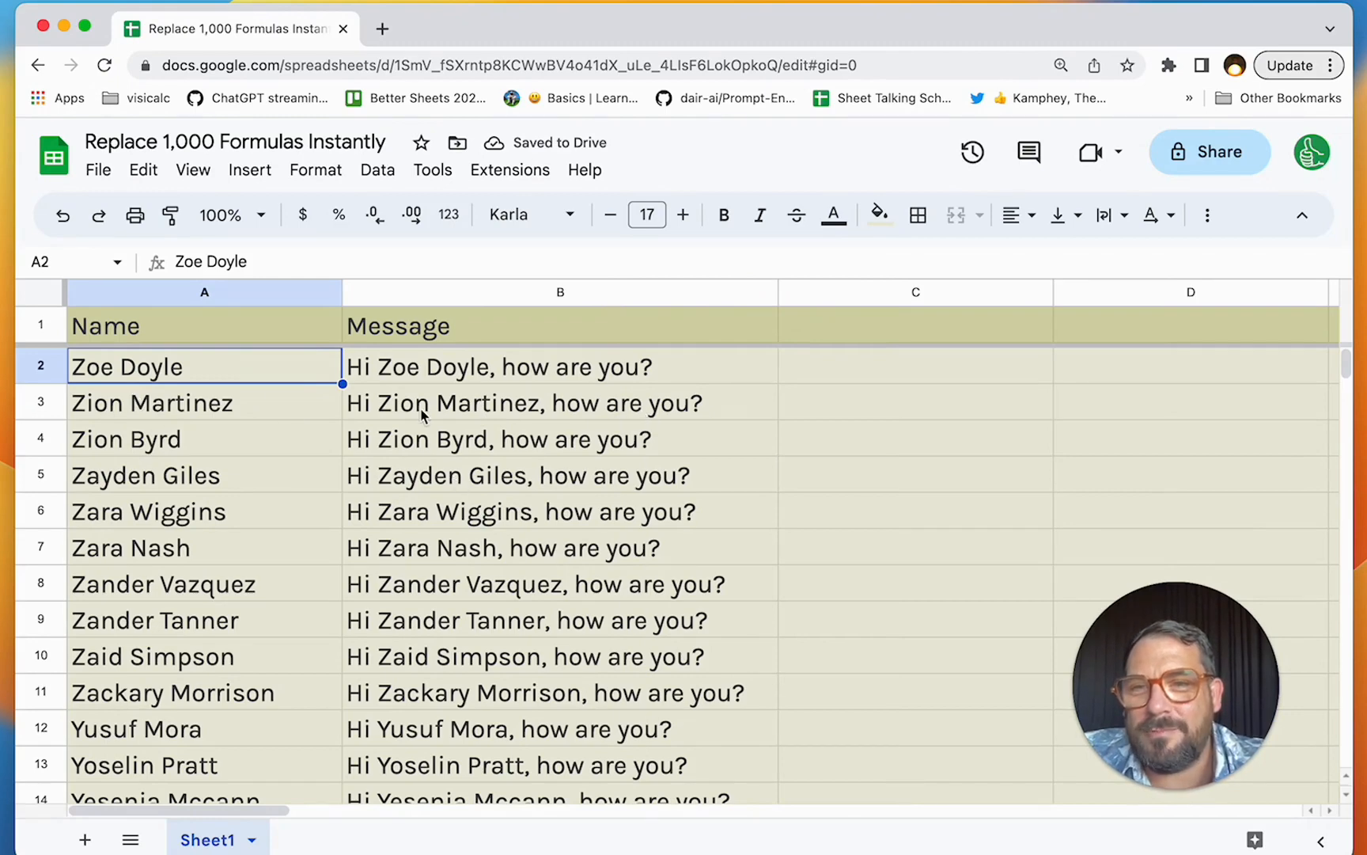
# - Inspect the message in B2 and the combined header and ARRAYFORMULA expression in B1, leaving the formula as it is
pyautogui.click(496, 379)
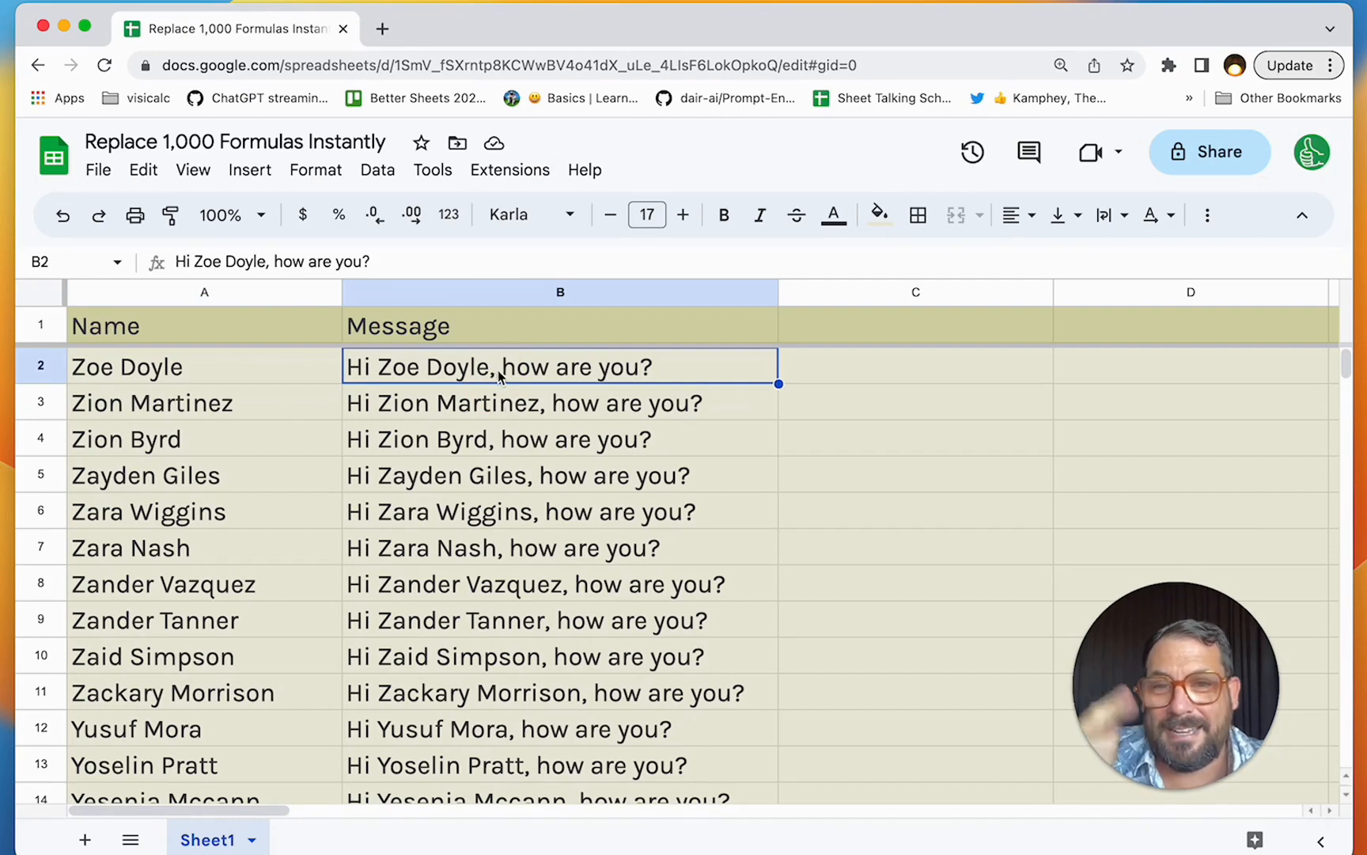
pyautogui.doubleClick(477, 320)
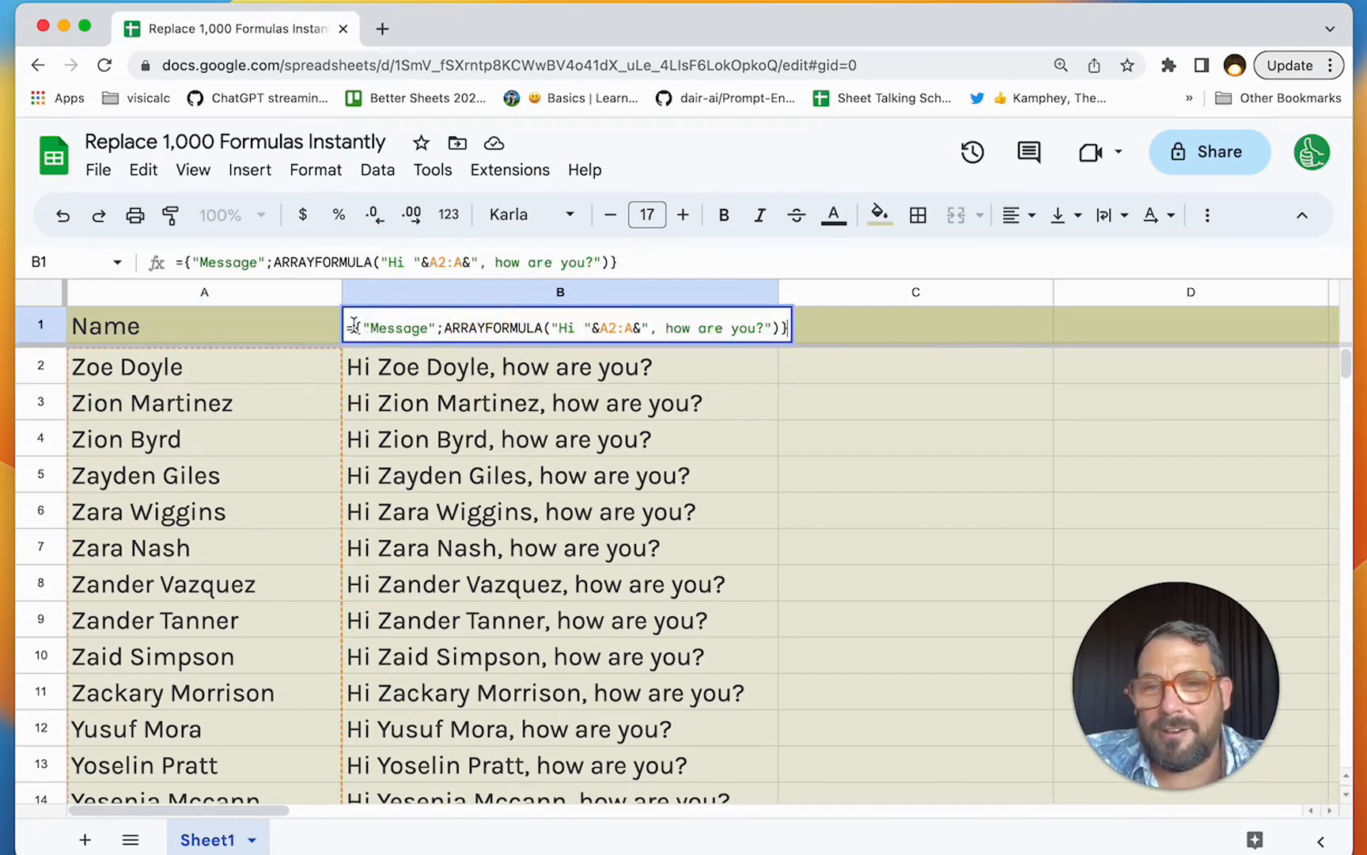
pyautogui.moveTo(354, 325); pyautogui.dragTo(780, 329)
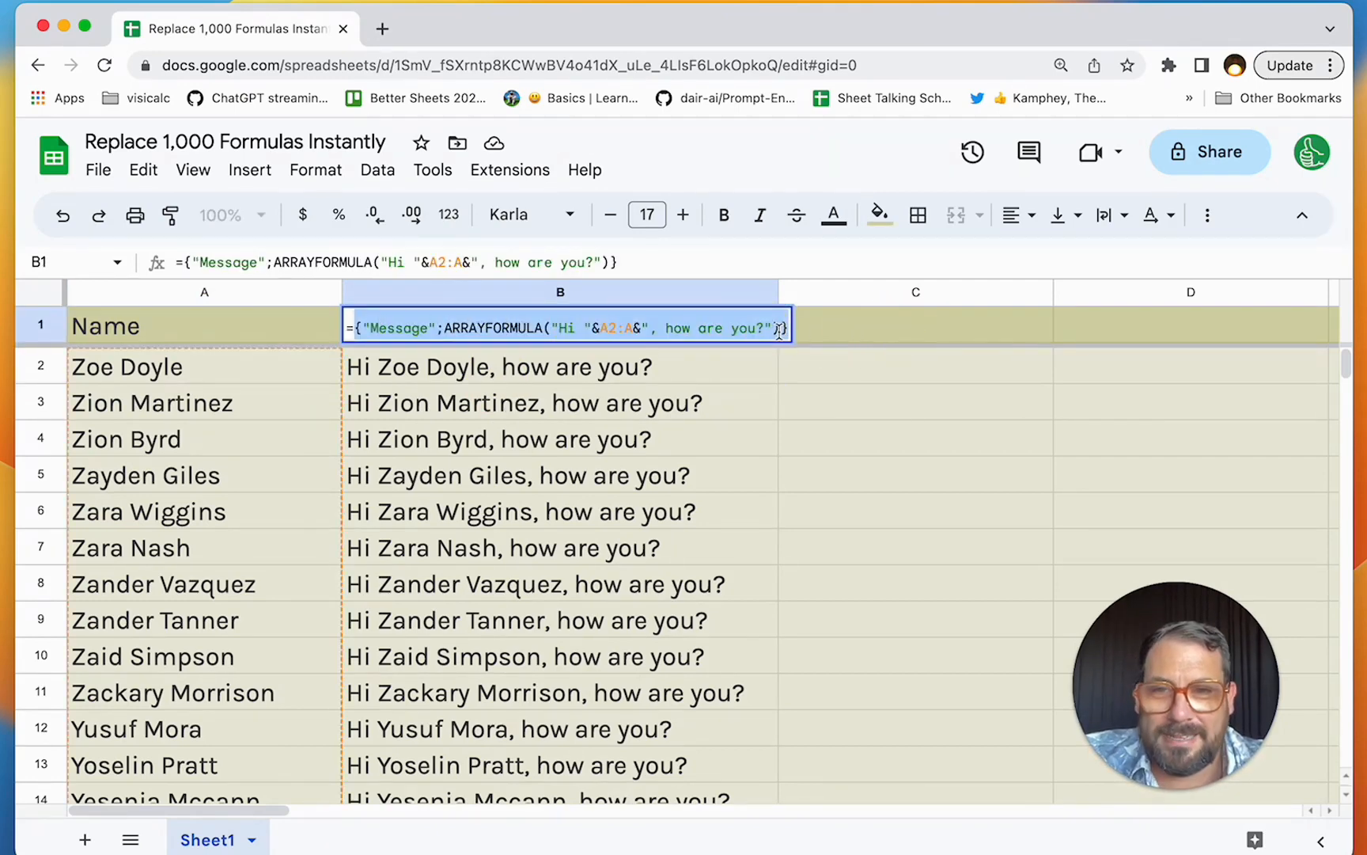
pyautogui.press('Escape')
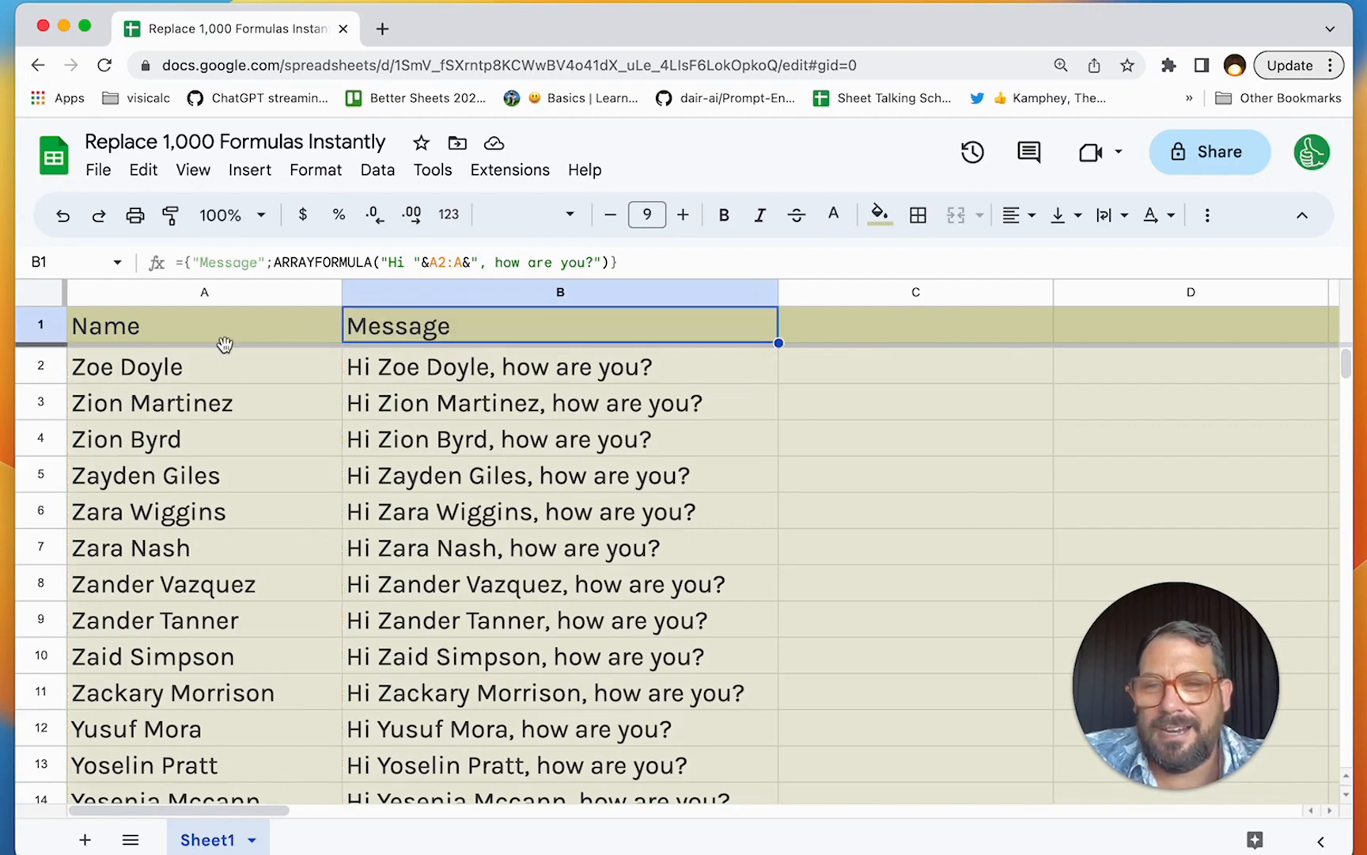